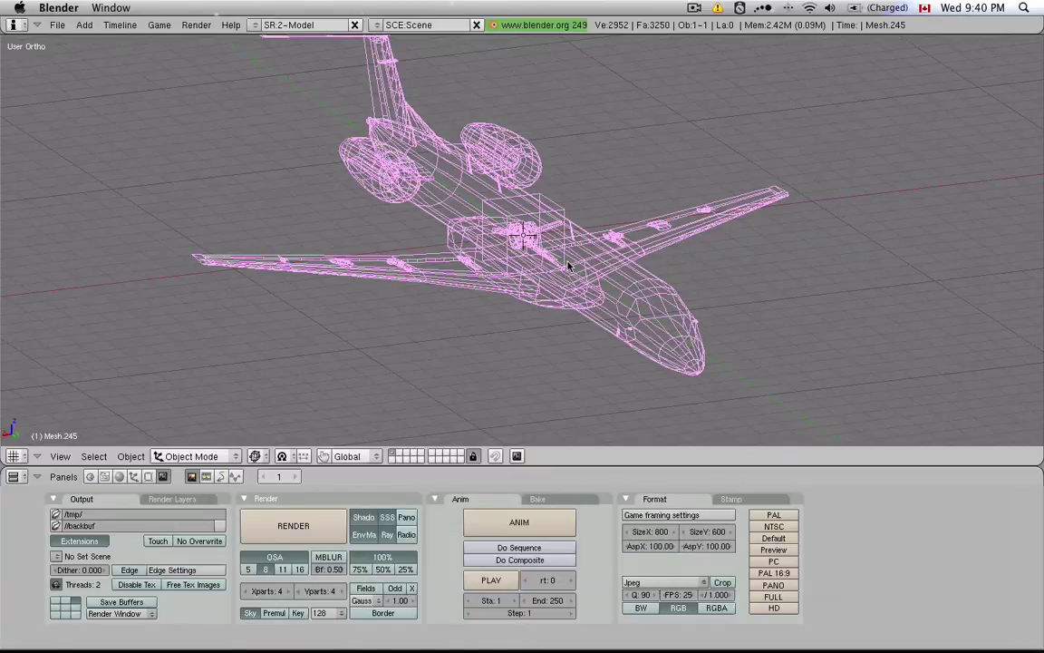
# Try moving the airliner along Y and then Z, then cancel so it stays in place
pyautogui.moveTo(551, 258); pyautogui.dragTo(494, 226, button='middle')
pyautogui.press('g')
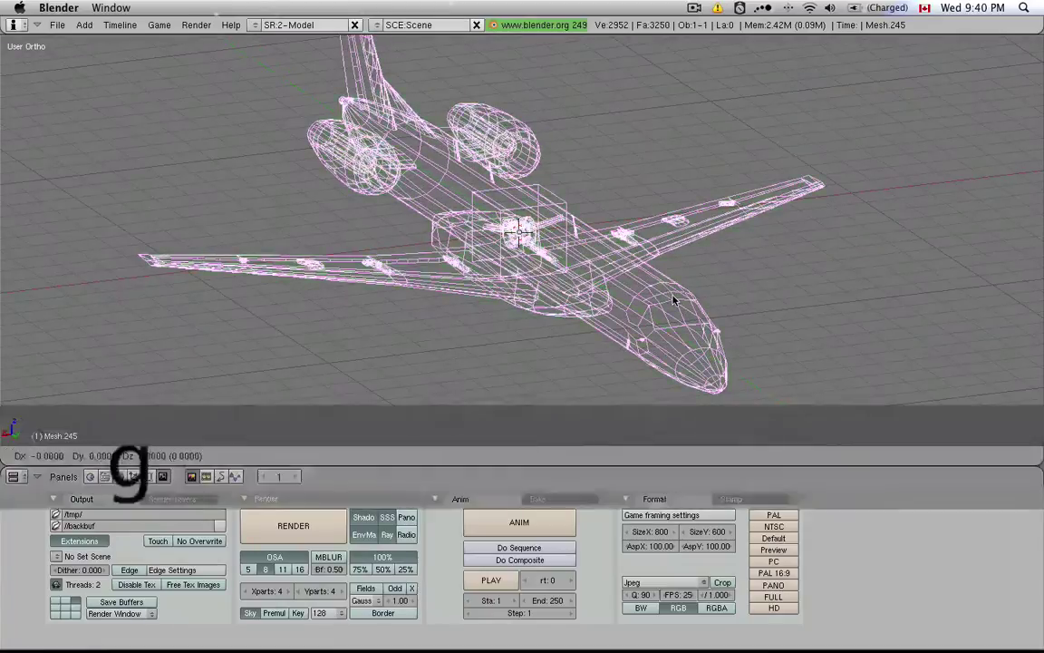
pyautogui.press('y')
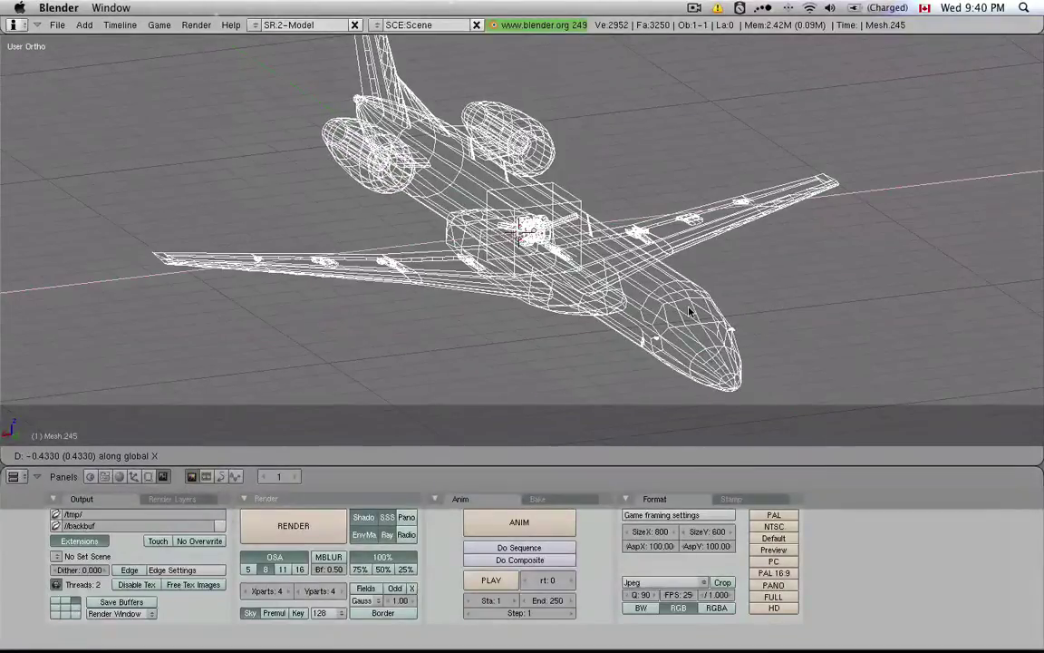
pyautogui.press('z')
pyautogui.press('Escape')
pyautogui.moveTo(617, 265); pyautogui.dragTo(529, 262, button='middle')
pyautogui.press('d')
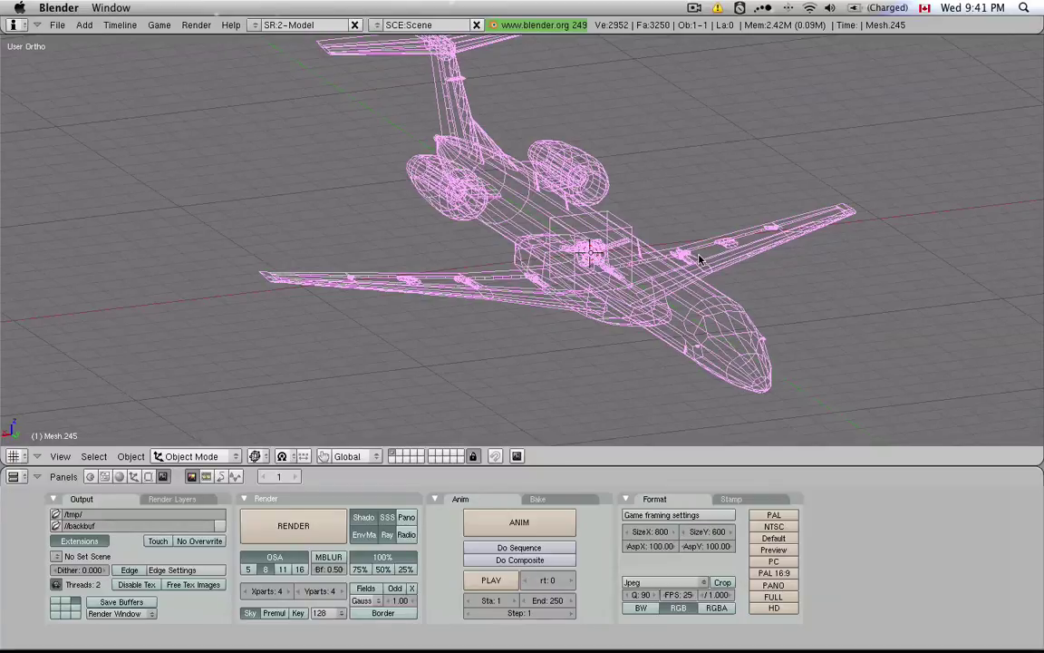
# Enter Edit Mode on the airliner and toggle Select All until no vertices are selected
pyautogui.press('Tab')
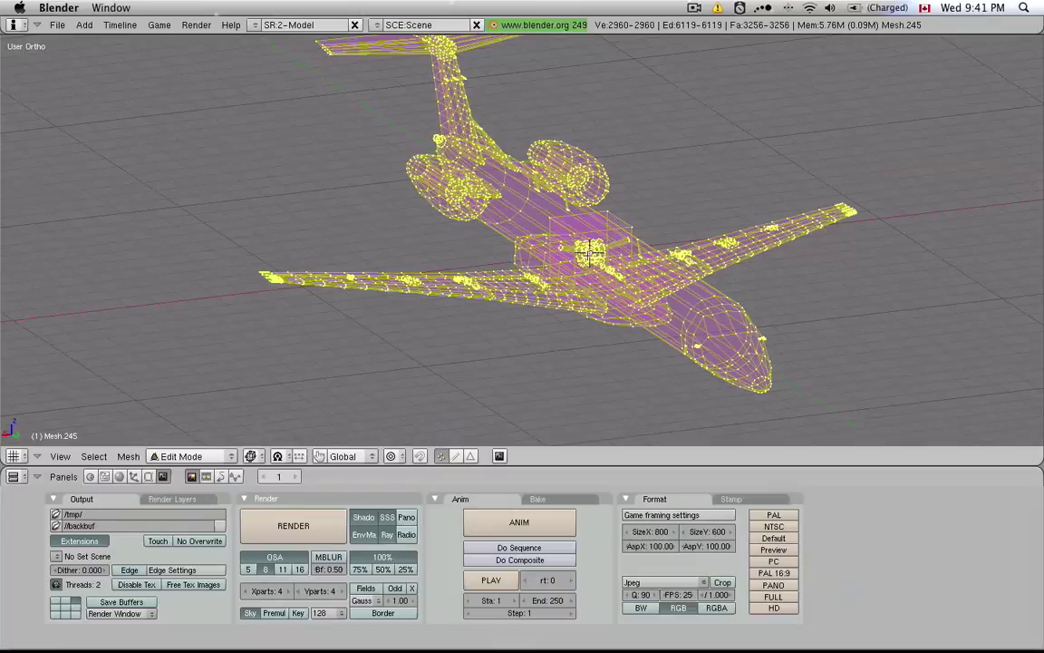
pyautogui.press('a')
pyautogui.press('a')
pyautogui.press('a')
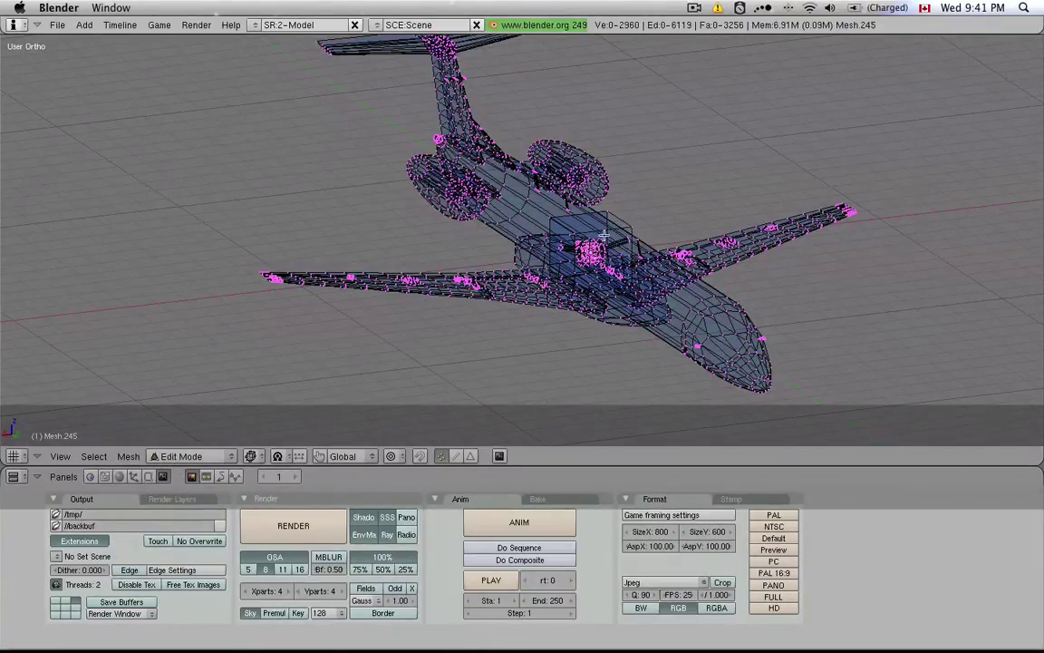
pyautogui.press('a')
pyautogui.press('a')
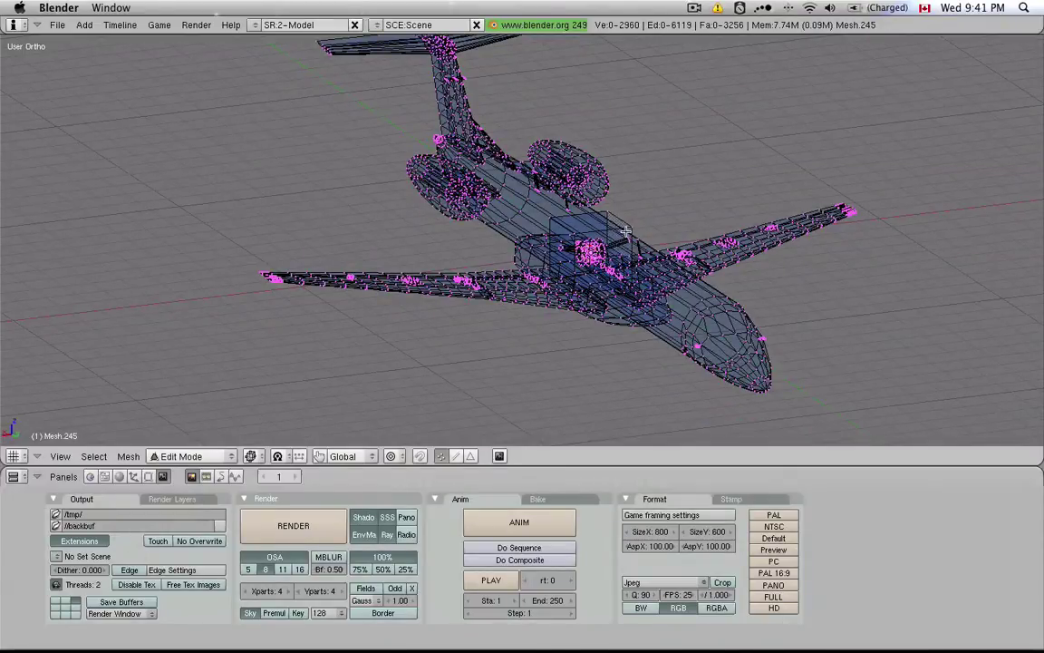
pyautogui.moveTo(626, 232); pyautogui.dragTo(611, 249, button='middle')
pyautogui.scroll(3, 612, 233)
pyautogui.scroll(-3, 613, 232)
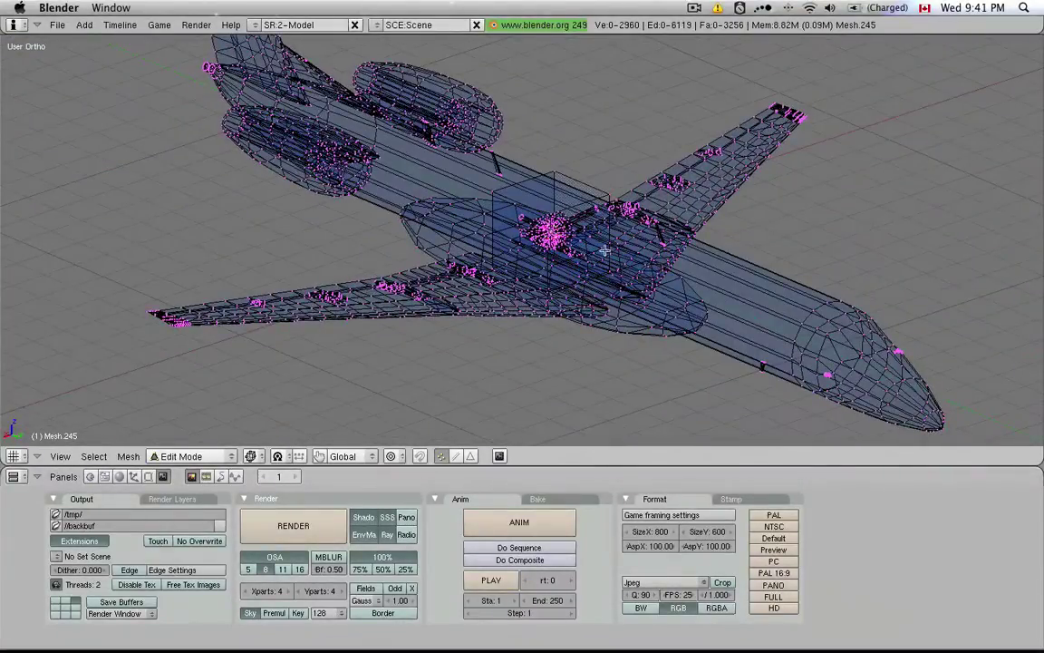
pyautogui.scroll(-2, 623, 260)
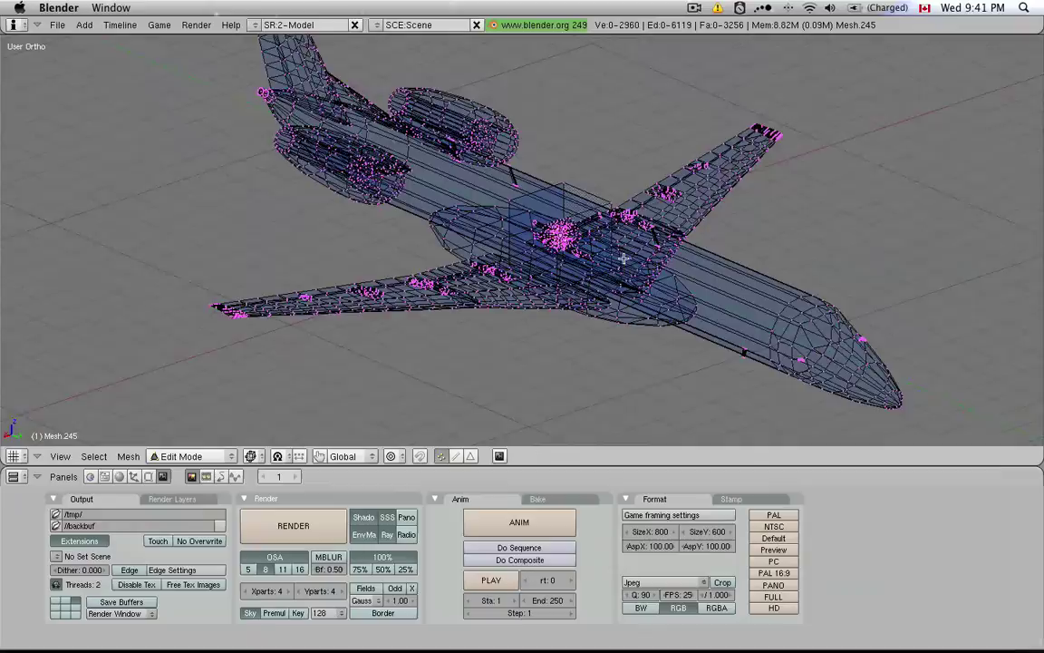
pyautogui.scroll(3, 624, 260)
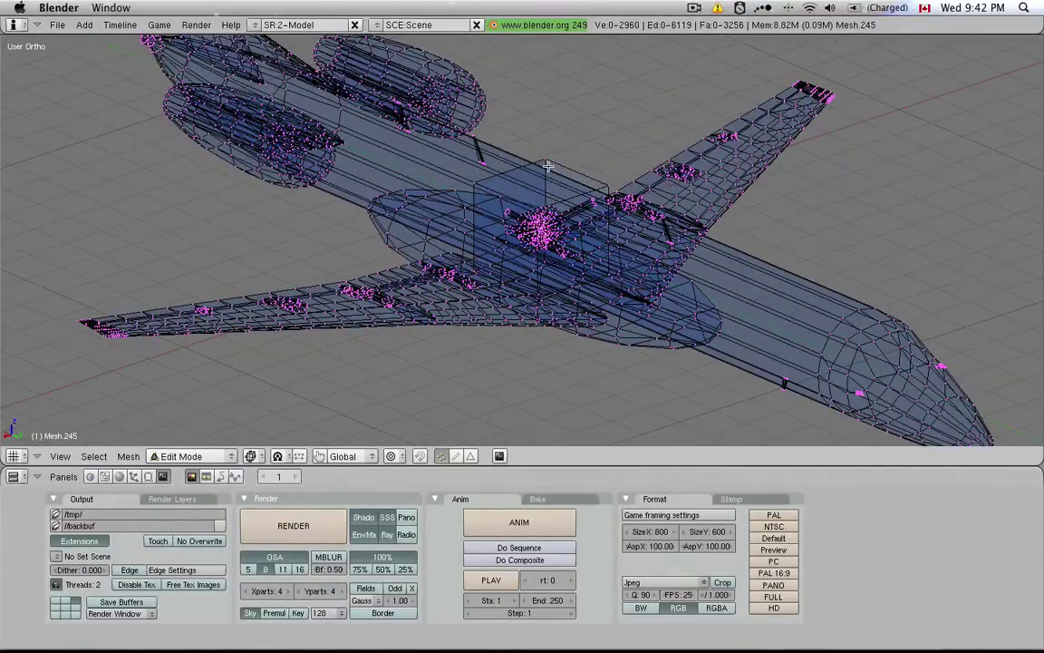
# Select the wing-root box's top, right, left and bottom corner vertices
pyautogui.scroll(2, 545, 159)
pyautogui.scroll(3, 551, 159)
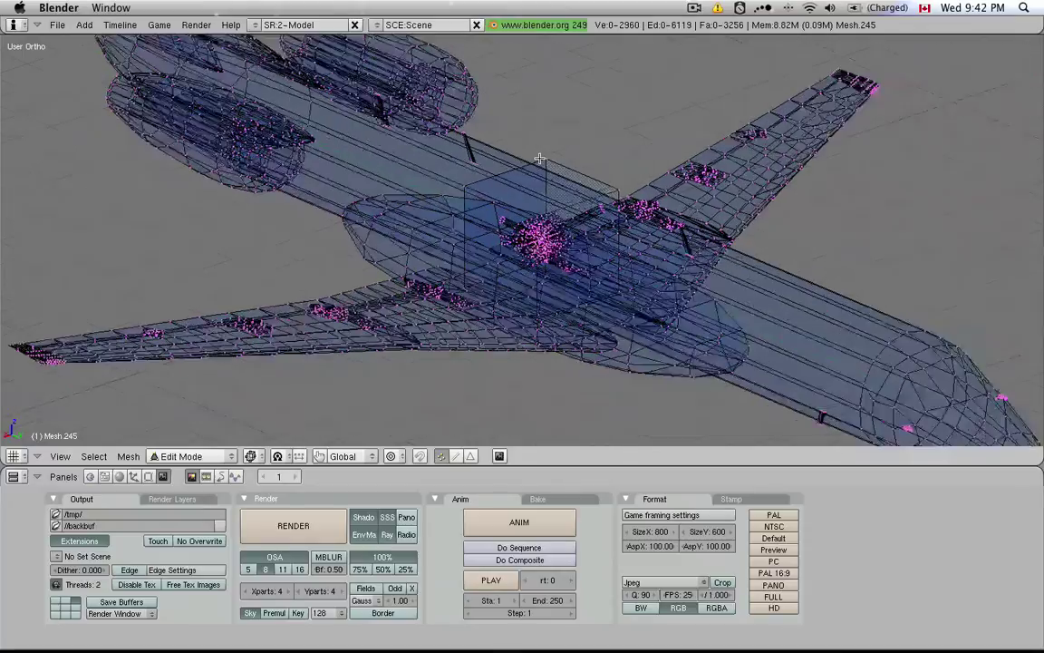
pyautogui.rightClick(552, 159)
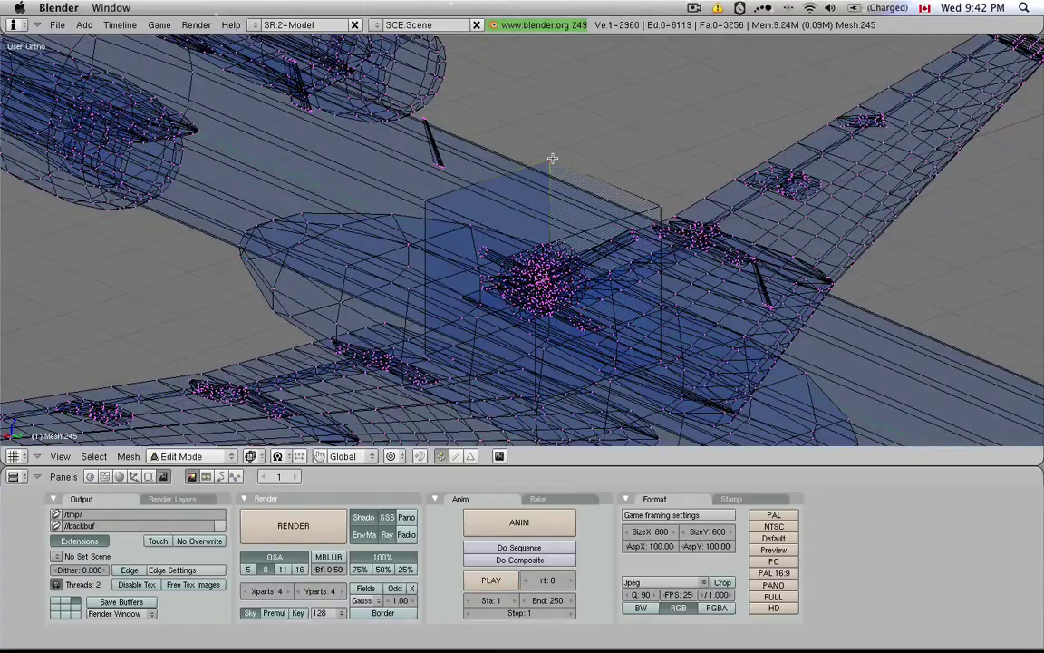
pyautogui.keyDown('shift'); pyautogui.rightClick(657, 207); pyautogui.keyUp('shift')
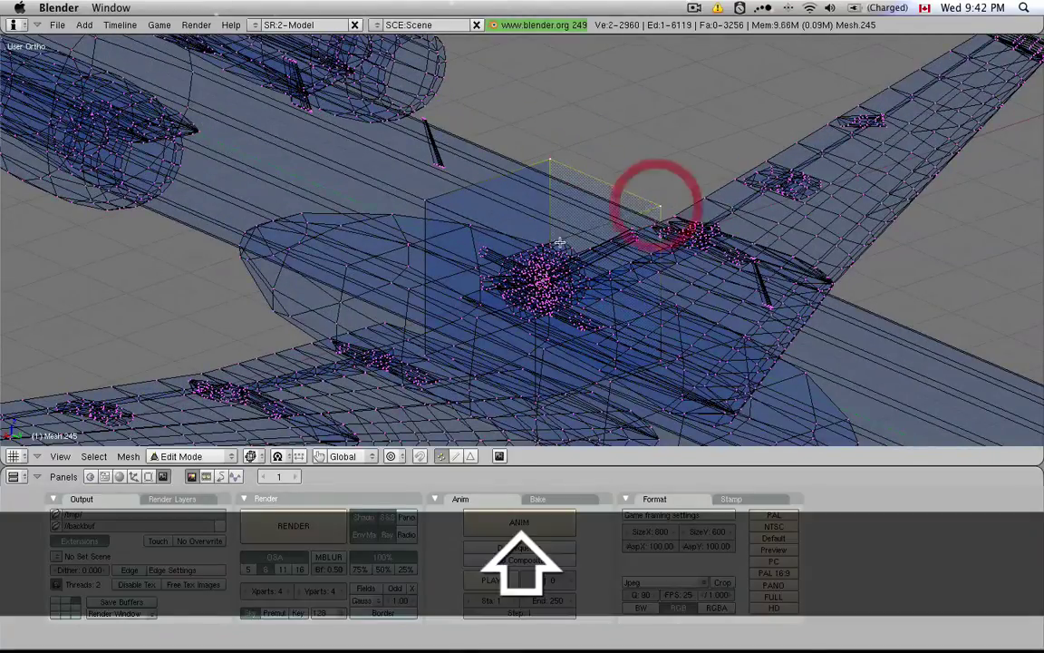
pyautogui.keyDown('shift'); pyautogui.rightClick(433, 205); pyautogui.keyUp('shift')
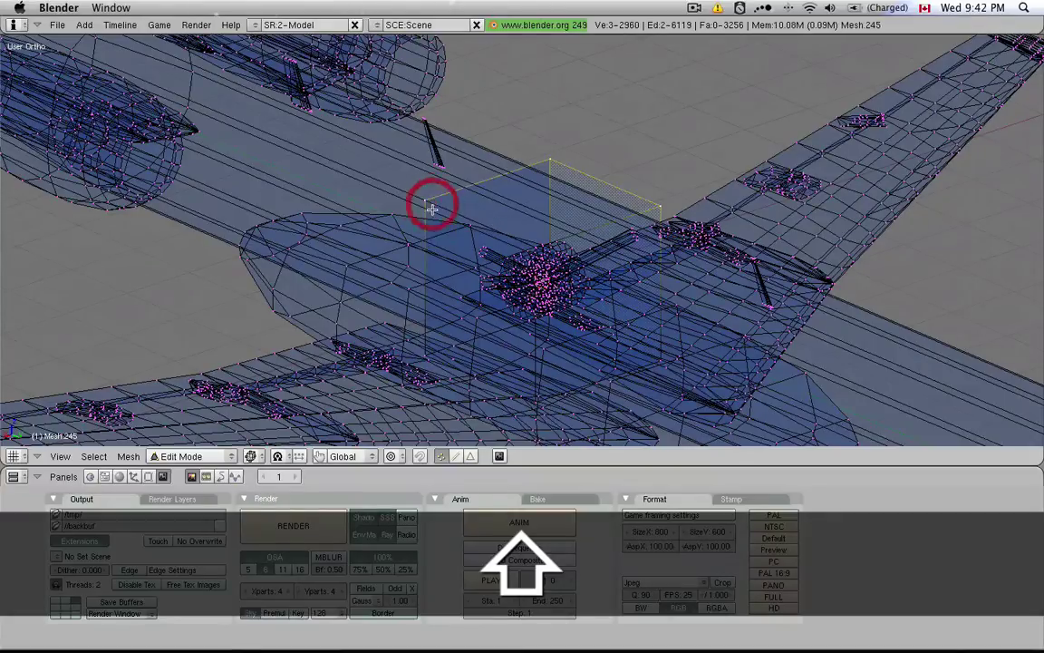
pyautogui.keyDown('shift'); pyautogui.rightClick(426, 353); pyautogui.keyUp('shift')
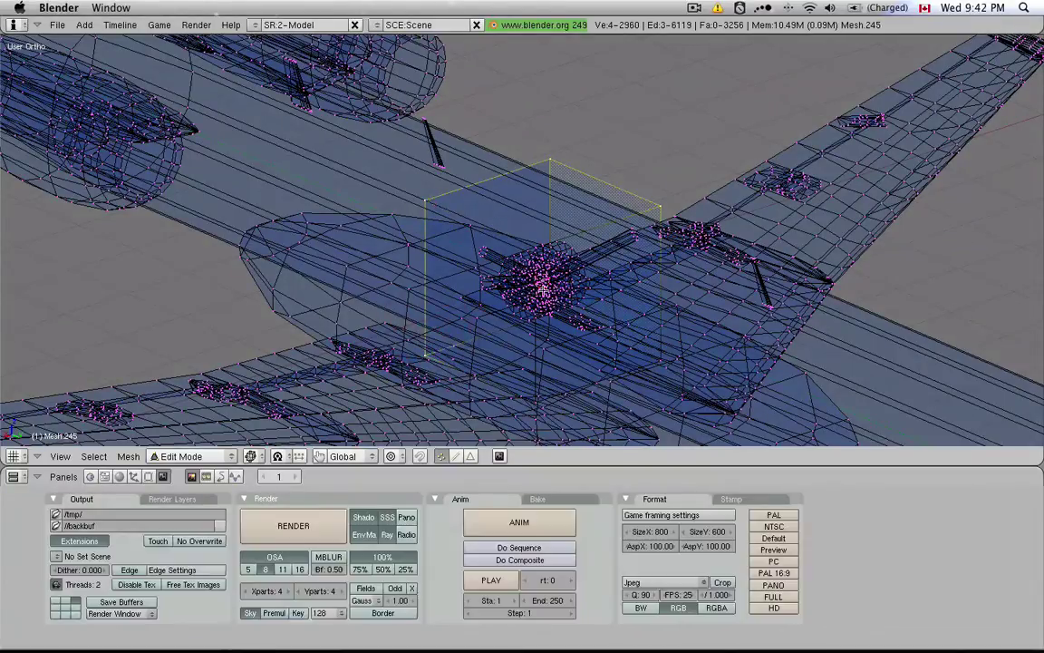
# Add the box's front-top, lower-right and other remaining corners, reaching 8 selected vertices
pyautogui.moveTo(484, 259); pyautogui.dragTo(542, 278, button='middle')
pyautogui.scroll(3, 535, 272)
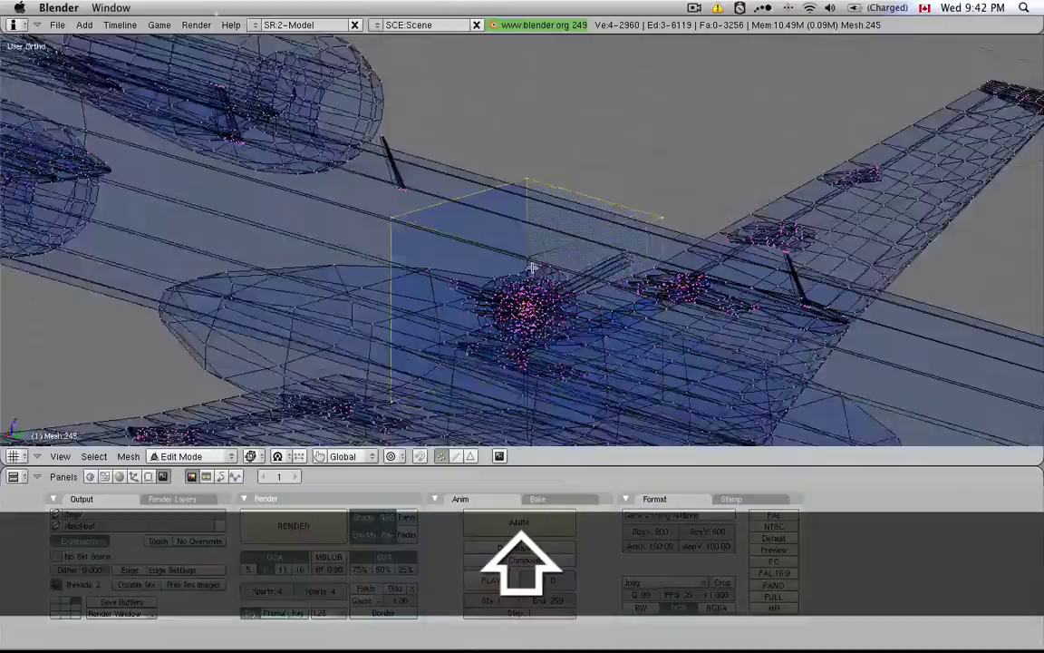
pyautogui.keyDown('shift'); pyautogui.rightClick(525, 249); pyautogui.keyUp('shift')
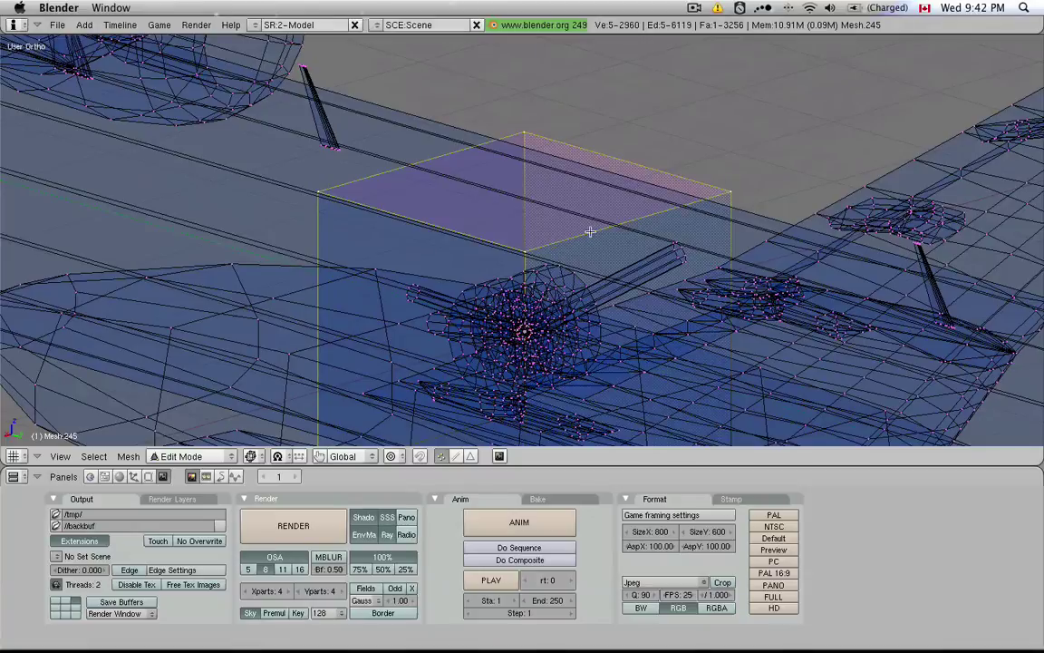
pyautogui.keyDown('shift'); pyautogui.scroll(-5, 551, 144); pyautogui.keyUp('shift')
pyautogui.keyDown('shift'); pyautogui.rightClick(697, 331); pyautogui.keyUp('shift')
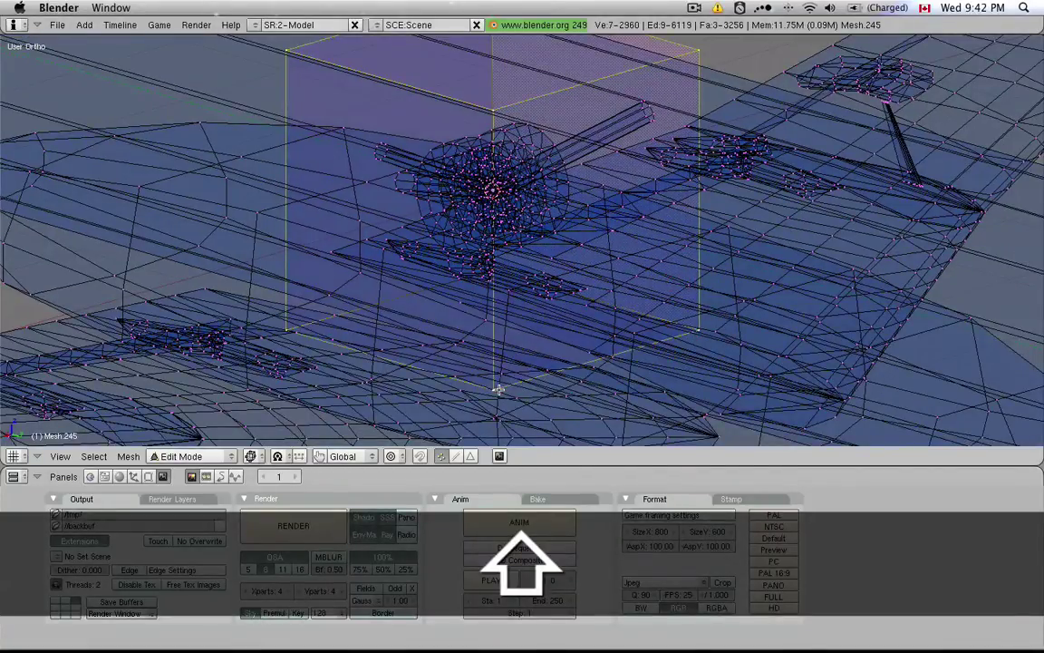
pyautogui.keyDown('shift'); pyautogui.rightClick(434, 345); pyautogui.keyUp('shift')
pyautogui.moveTo(434, 345); pyautogui.dragTo(620, 303, button='middle')
pyautogui.moveTo(469, 303)
pyautogui.mouseDown(button='middle')
pyautogui.moveTo(515, 286)
pyautogui.moveTo(373, 303)
pyautogui.moveTo(455, 303)
pyautogui.mouseUp(button='middle')
pyautogui.keyDown('shift'); pyautogui.rightClick(488, 264); pyautogui.keyUp('shift')
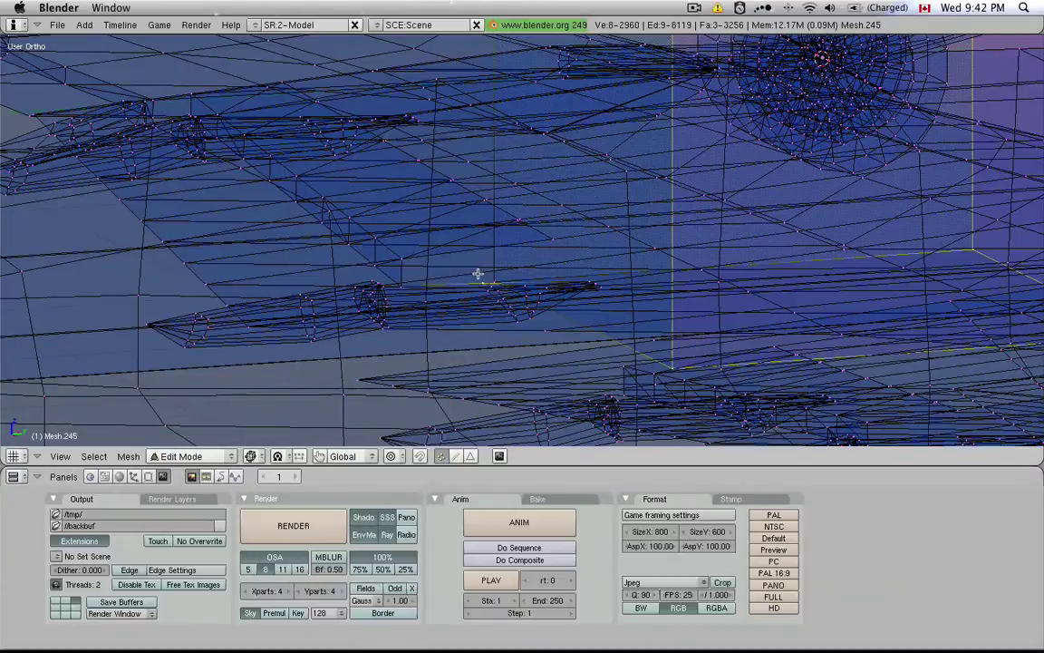
# Deselect the stray vertex with border select and add the box's last corner
pyautogui.press('b')
pyautogui.moveTo(466, 256); pyautogui.dragTo(497, 281, button='right')
pyautogui.press('b')
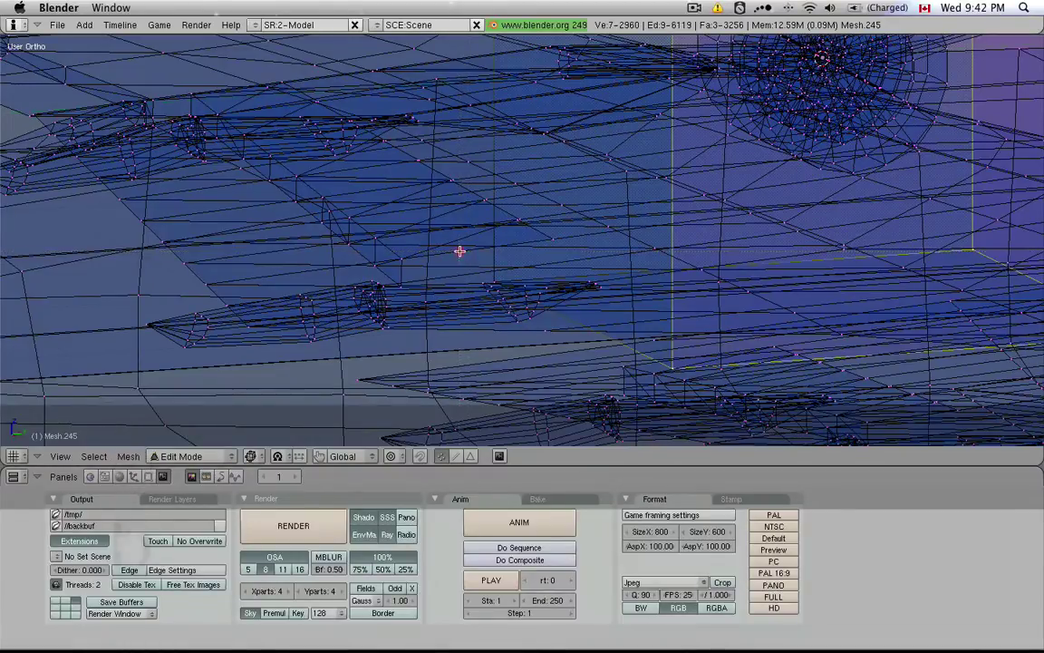
pyautogui.moveTo(461, 255); pyautogui.dragTo(500, 296, button='right')
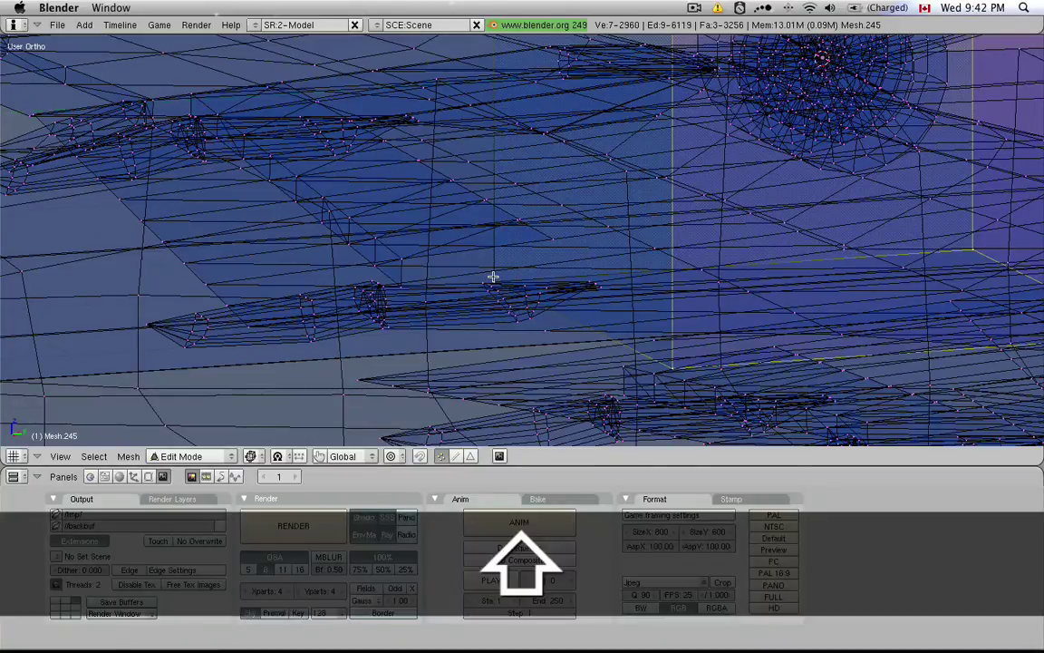
pyautogui.keyDown('shift'); pyautogui.rightClick(493, 277); pyautogui.keyUp('shift')
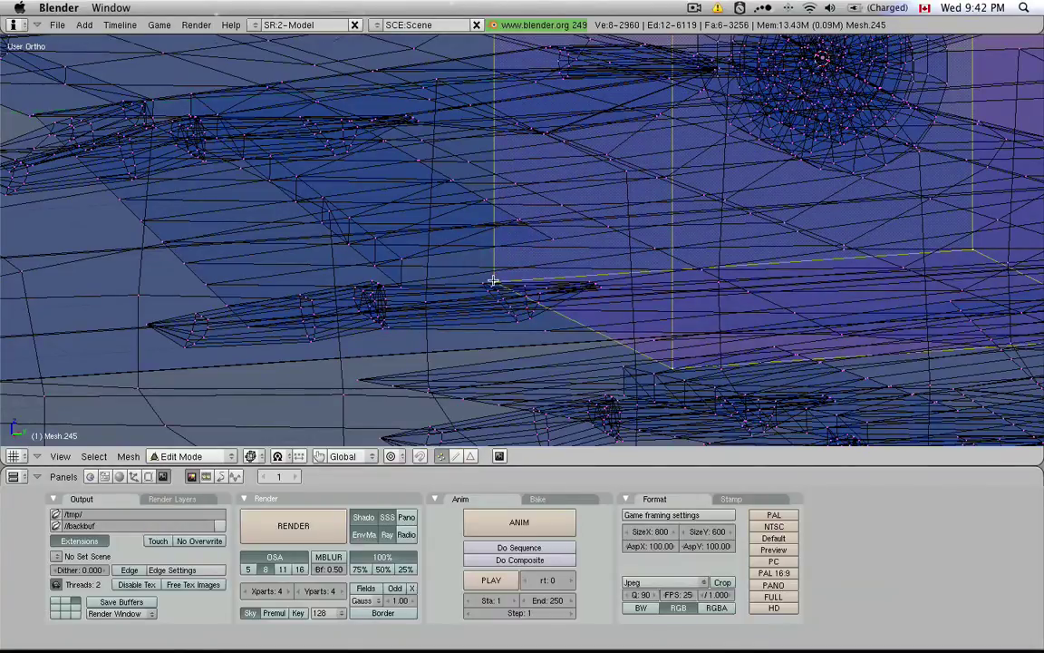
pyautogui.scroll(-8, 494, 281)
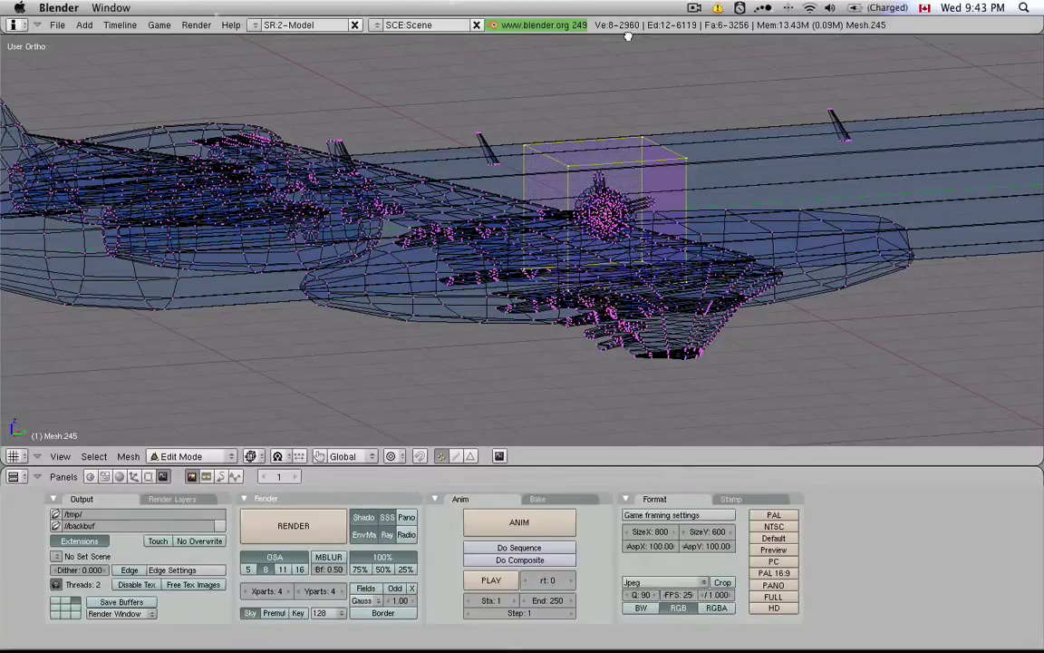
pyautogui.moveTo(542, 94); pyautogui.dragTo(602, 105, button='middle')
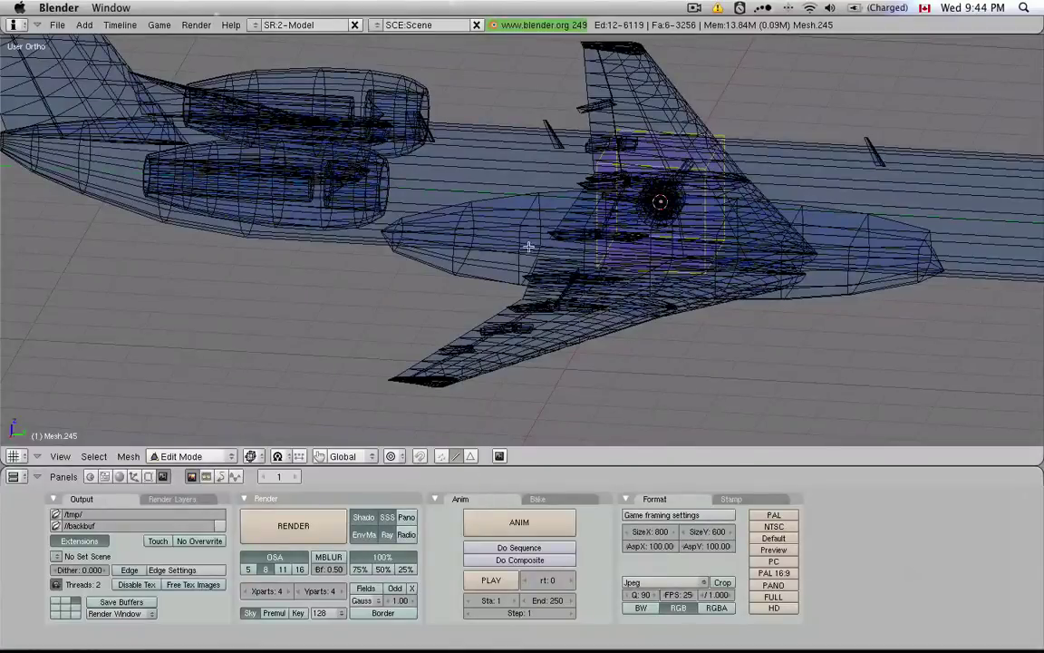
# Select five adjoining fairing faces in Face select mode, then return to Vertex select mode
pyautogui.rightClick(707, 156)
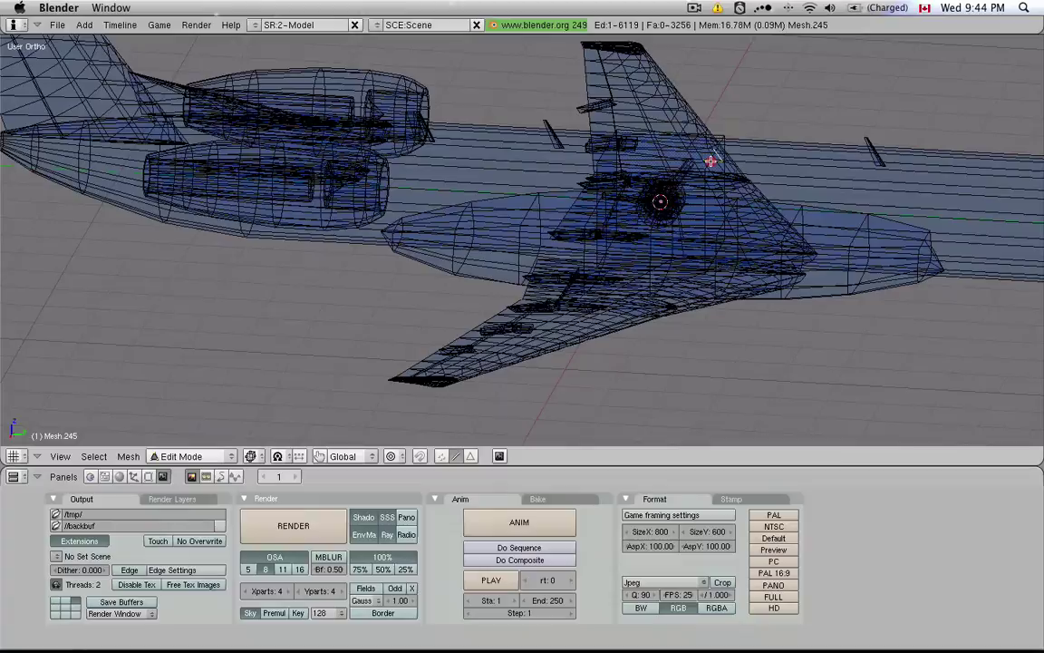
pyautogui.rightClick(711, 163)
pyautogui.click(471, 456)
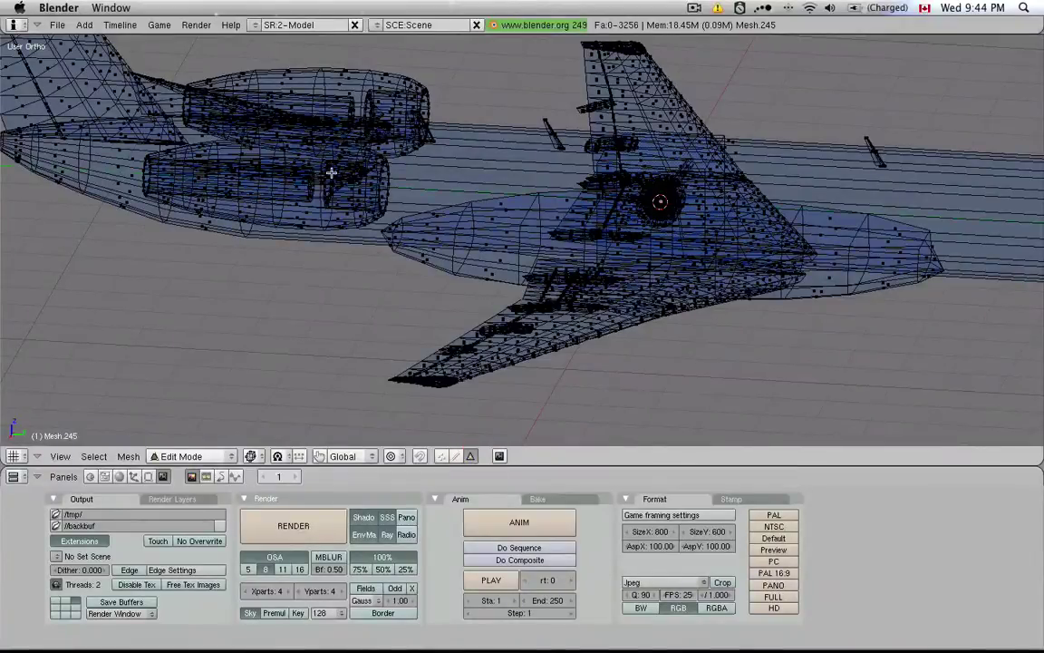
pyautogui.rightClick(508, 204)
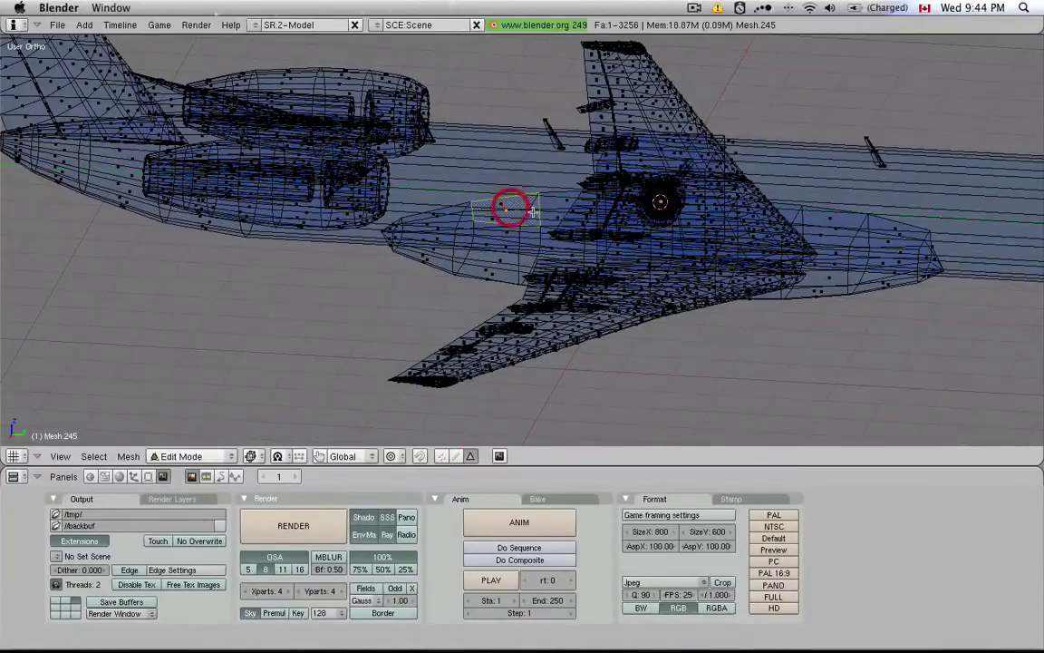
pyautogui.scroll(3, 499, 211)
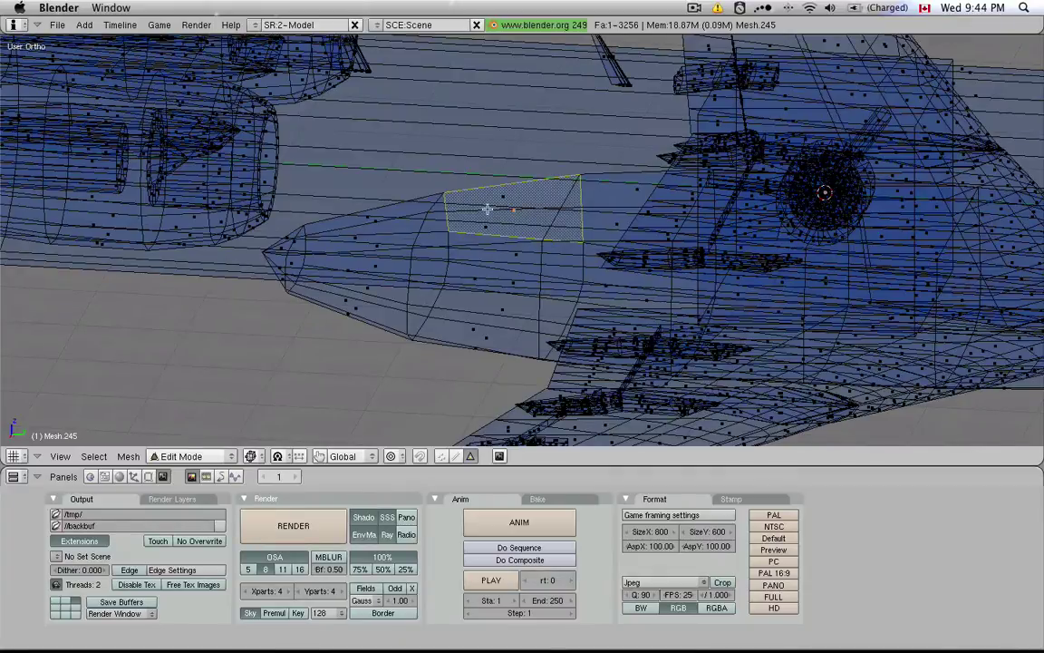
pyautogui.keyDown('shift'); pyautogui.rightClick(495, 228); pyautogui.keyUp('shift')
pyautogui.keyDown('shift'); pyautogui.rightClick(511, 203); pyautogui.keyUp('shift')
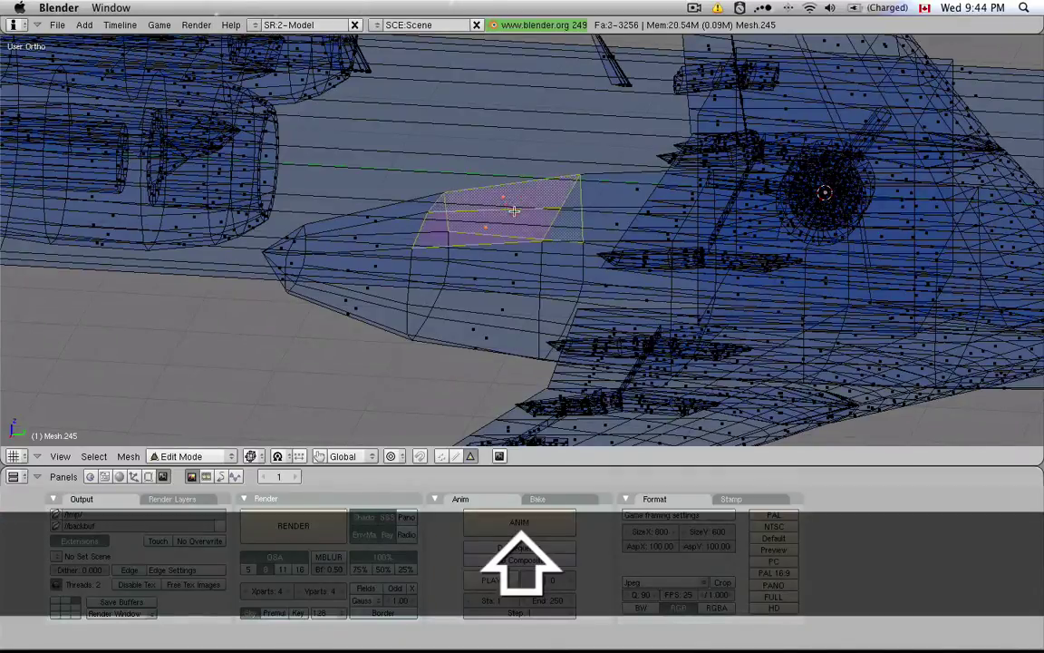
pyautogui.keyDown('shift'); pyautogui.rightClick(485, 270); pyautogui.keyUp('shift')
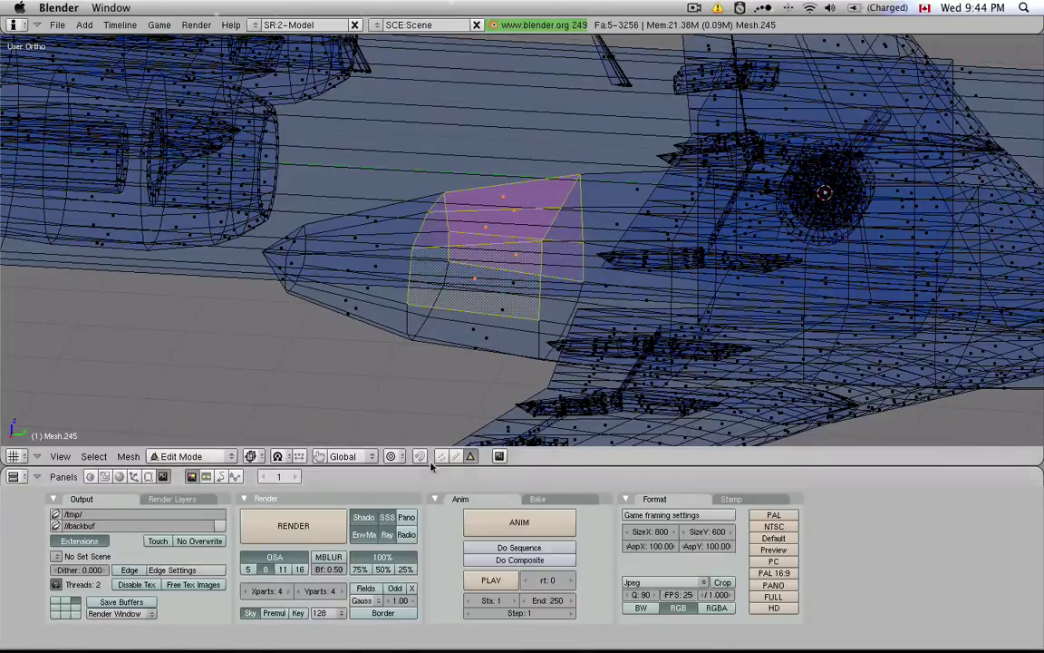
pyautogui.click(438, 456)
pyautogui.click(438, 457)
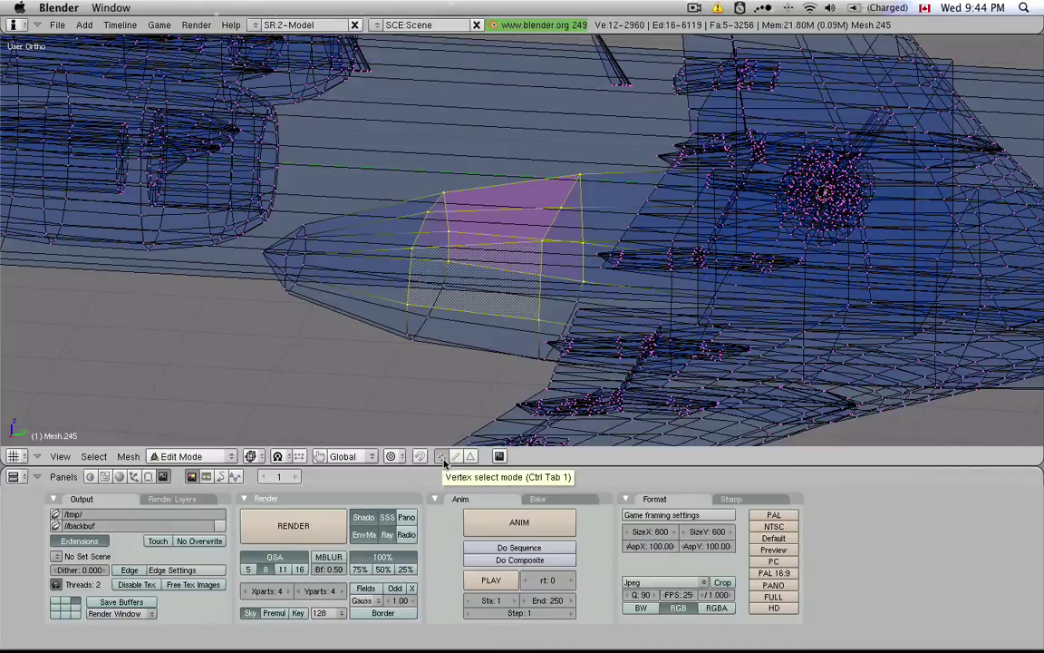
# Switch the airliner mesh to Edges selection mode via the Select Mode menu
pyautogui.press('shift')
pyautogui.hotkey('ctrl', 'Tab')
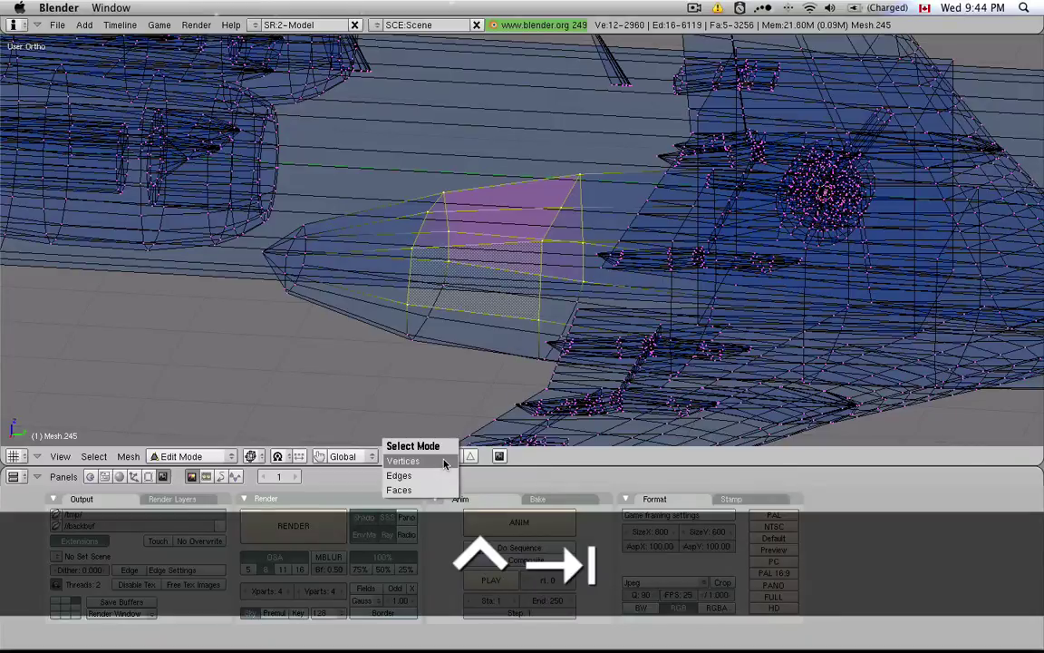
pyautogui.hotkey('ctrl', 'Tab')
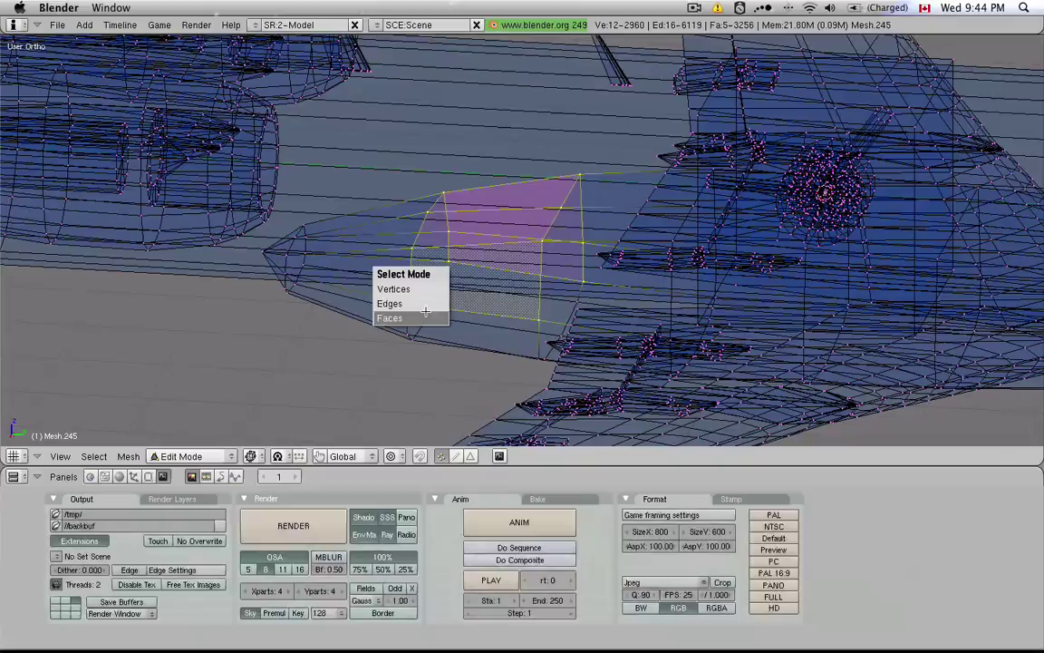
pyautogui.click(414, 299)
pyautogui.hotkey('ctrl', 'Tab')
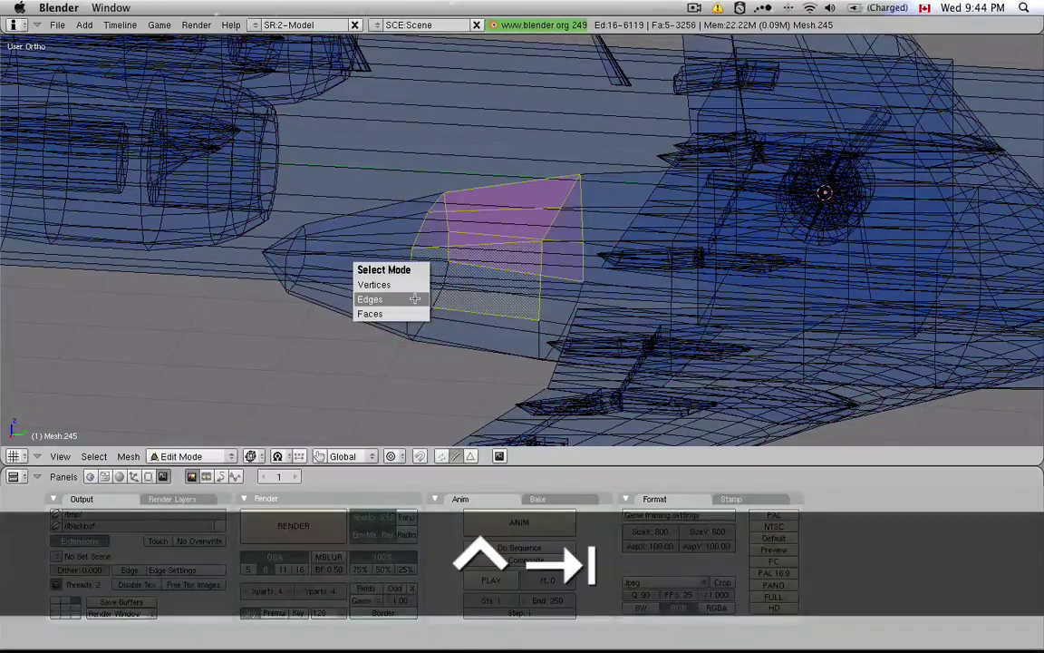
pyautogui.click(413, 298)
pyautogui.hotkey('ctrl', 'Tab')
pyautogui.click(406, 306)
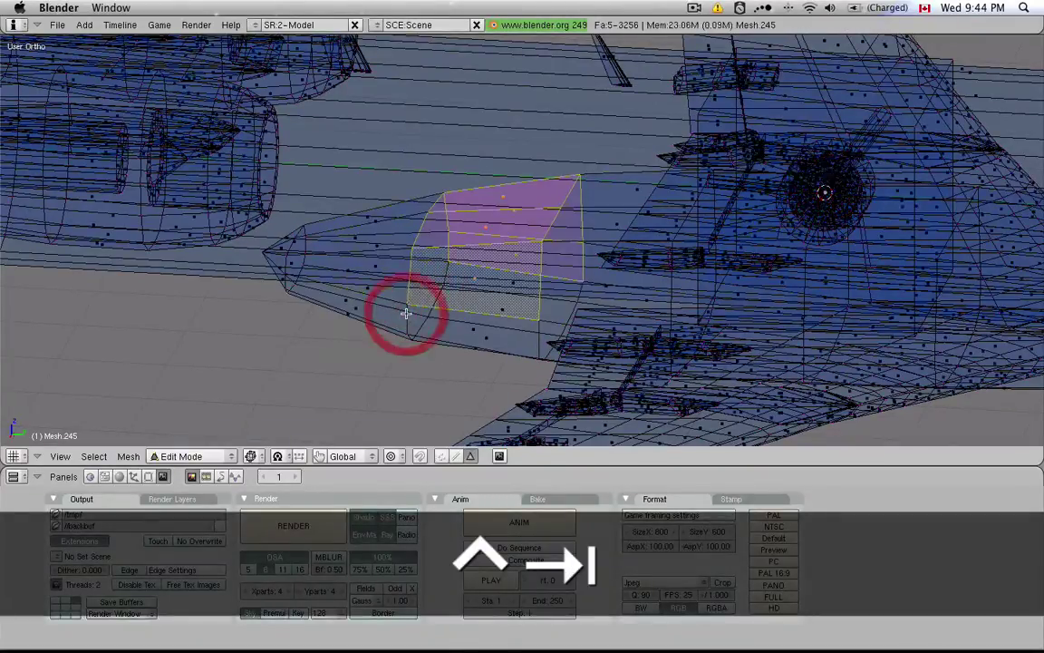
# Orbit around the aircraft and deselect everything, leaving 0 of 2960 vertices selected
pyautogui.moveTo(406, 310); pyautogui.dragTo(624, 226, button='middle')
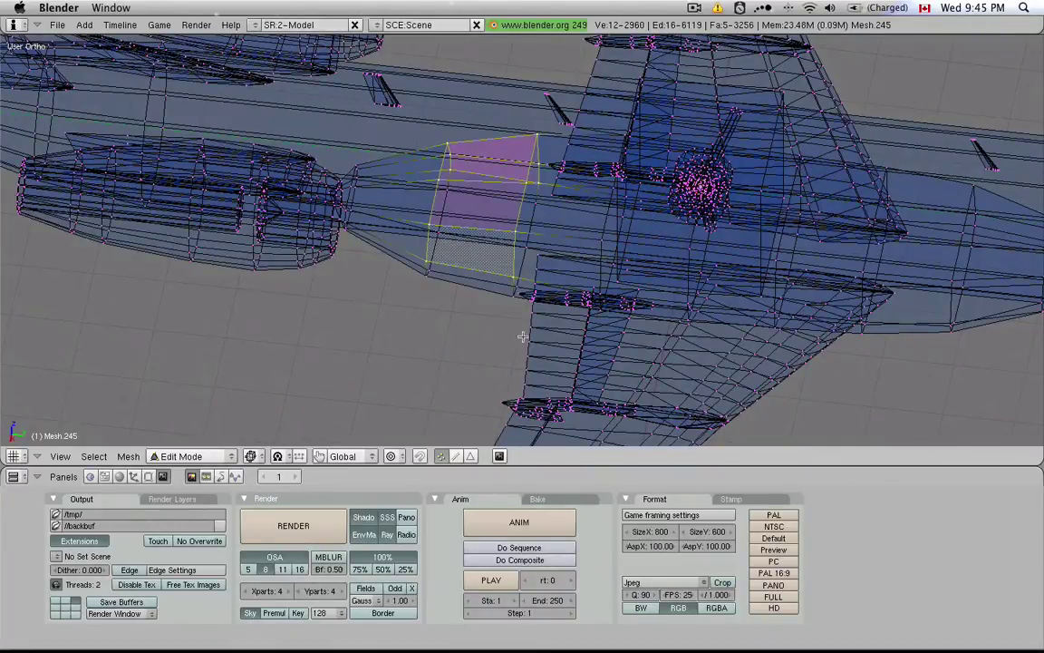
pyautogui.scroll(-3, 522, 336)
pyautogui.moveTo(522, 337); pyautogui.dragTo(507, 181, button='middle')
pyautogui.scroll(-3, 447, 202)
pyautogui.scroll(3, 465, 215)
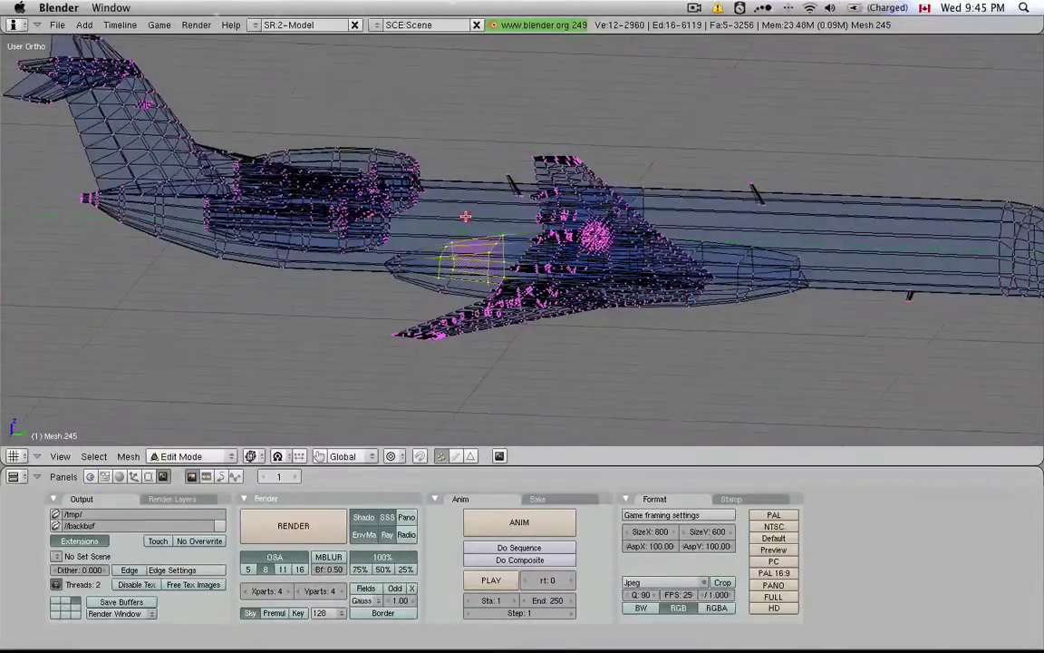
pyautogui.moveTo(465, 216); pyautogui.dragTo(481, 191, button='middle')
pyautogui.scroll(3, 574, 162)
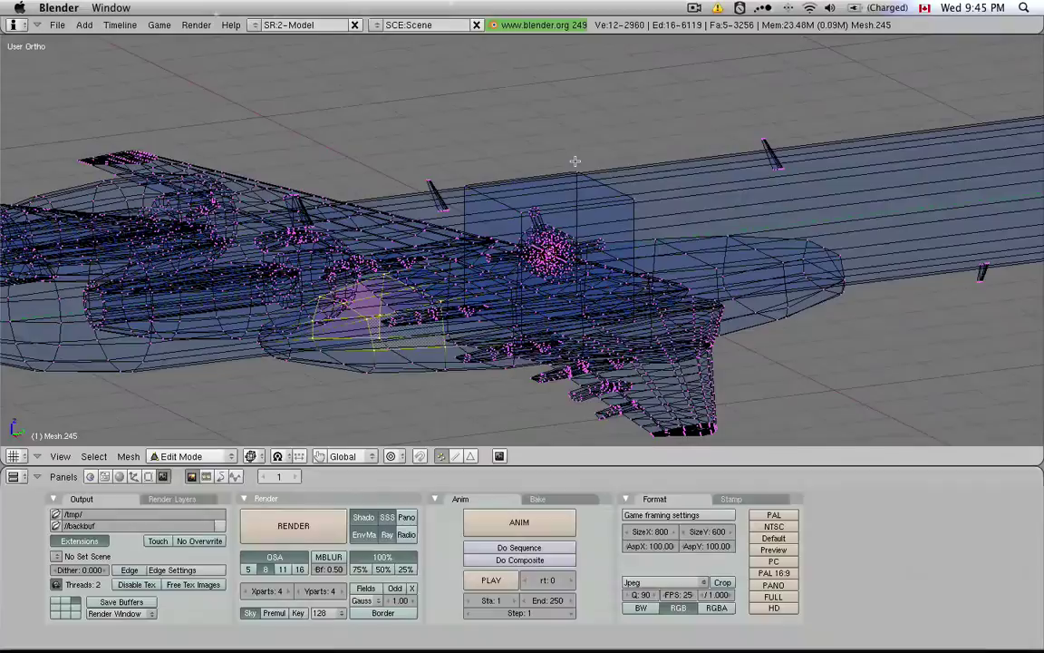
pyautogui.moveTo(575, 162); pyautogui.dragTo(580, 204, button='middle')
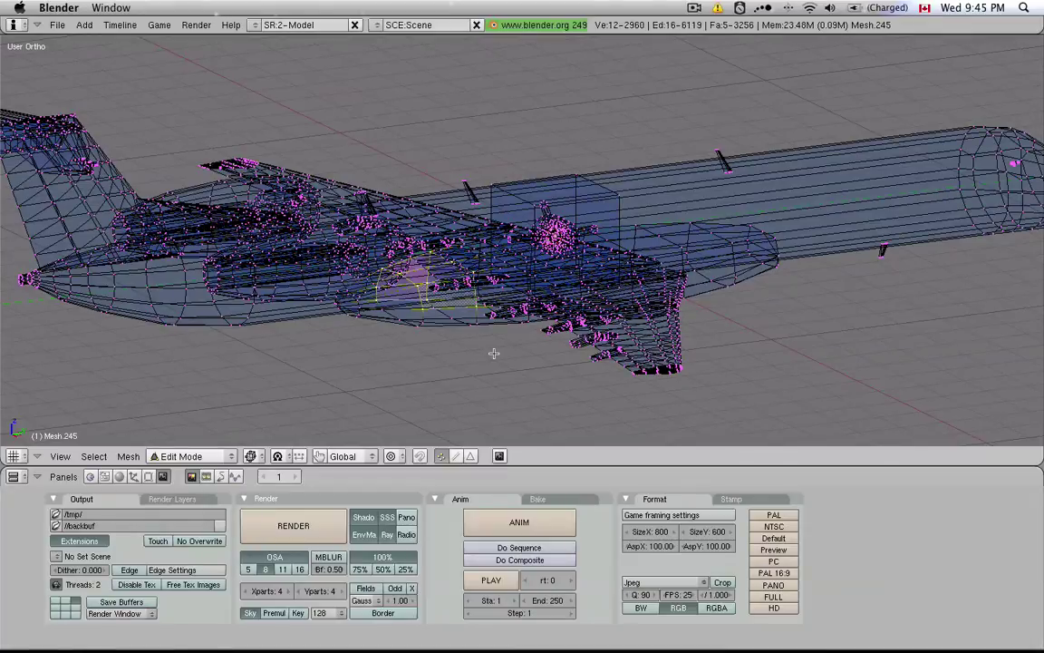
pyautogui.press('a')
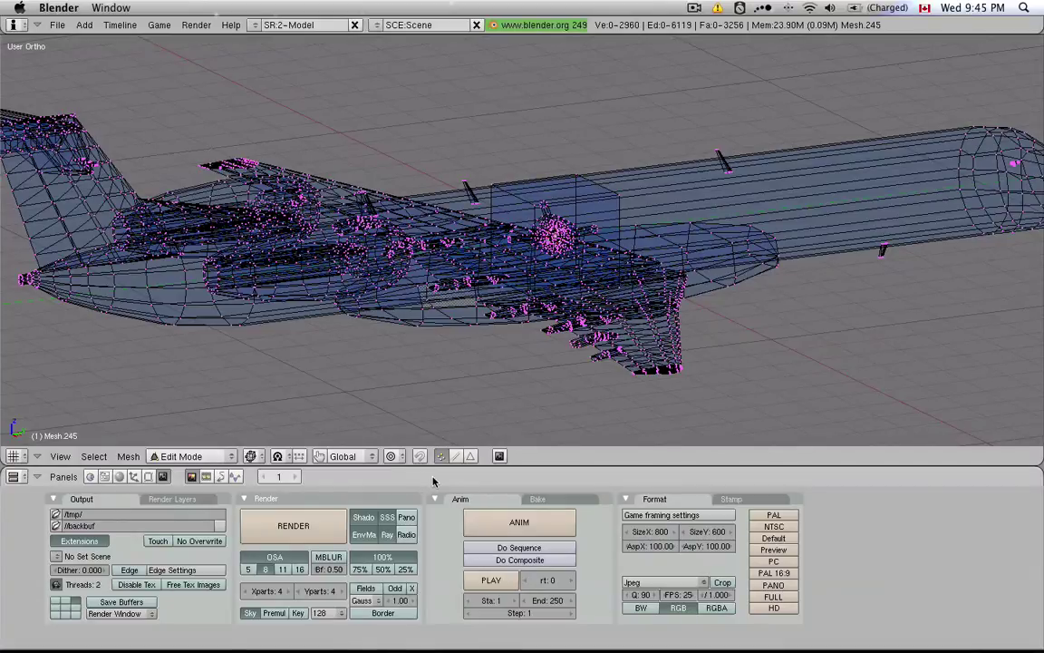
pyautogui.press('a')
pyautogui.press('a')
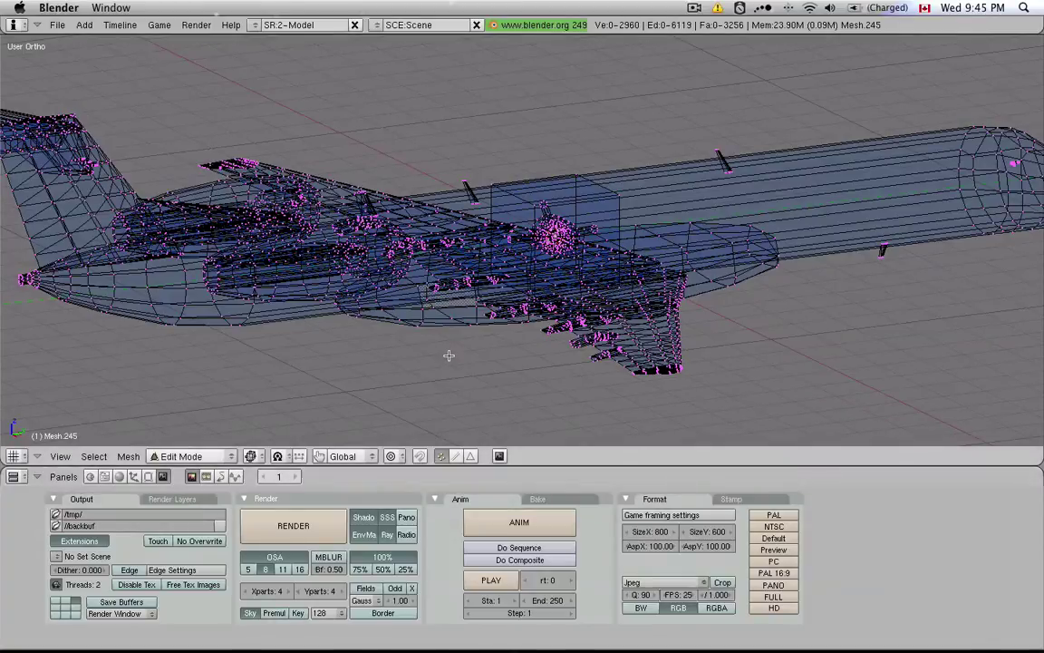
pyautogui.press('a')
pyautogui.press('a')
pyautogui.press('a')
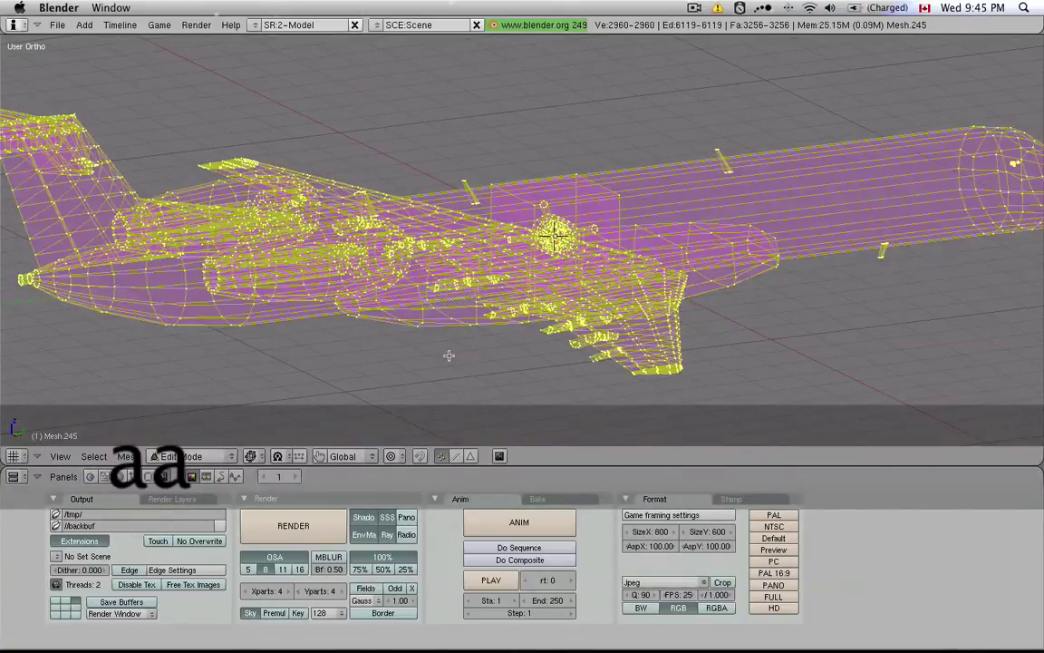
pyautogui.press('a')
pyautogui.scroll(3, 612, 181)
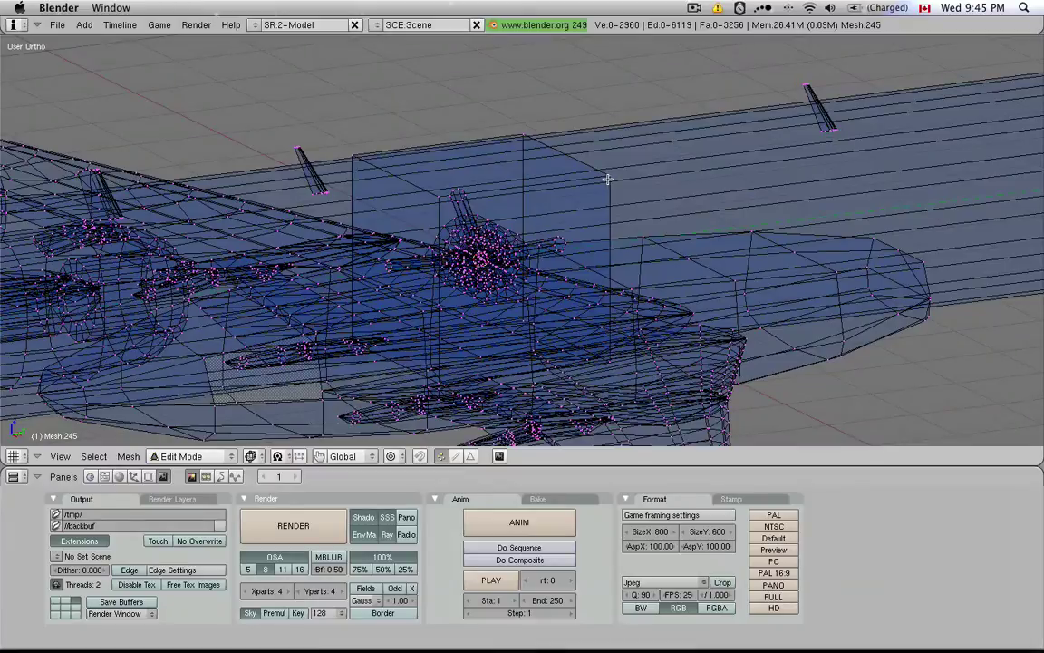
# Select the linked wing-root cube and add the linked belly fairing, totalling 100 vertices
pyautogui.press('l')
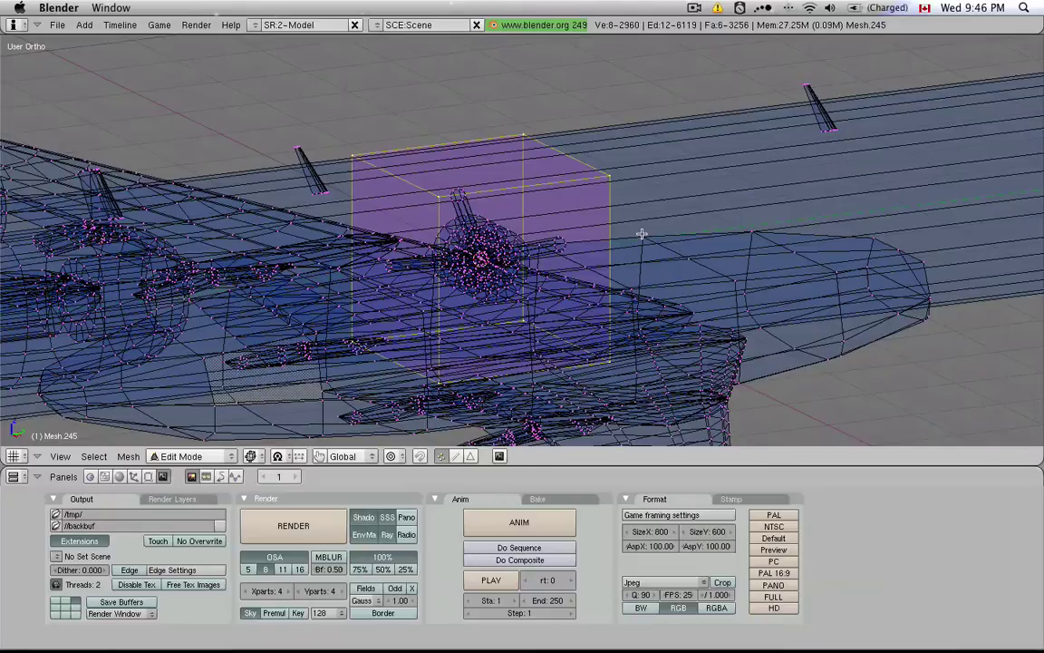
pyautogui.press('l')
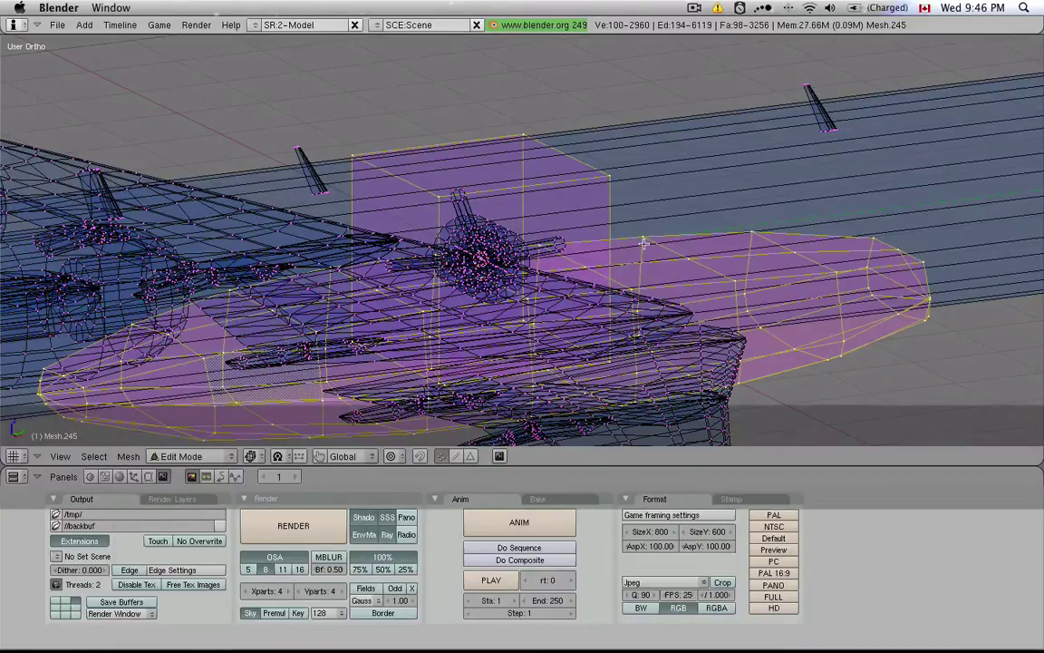
pyautogui.moveTo(579, 223); pyautogui.dragTo(536, 271, button='middle')
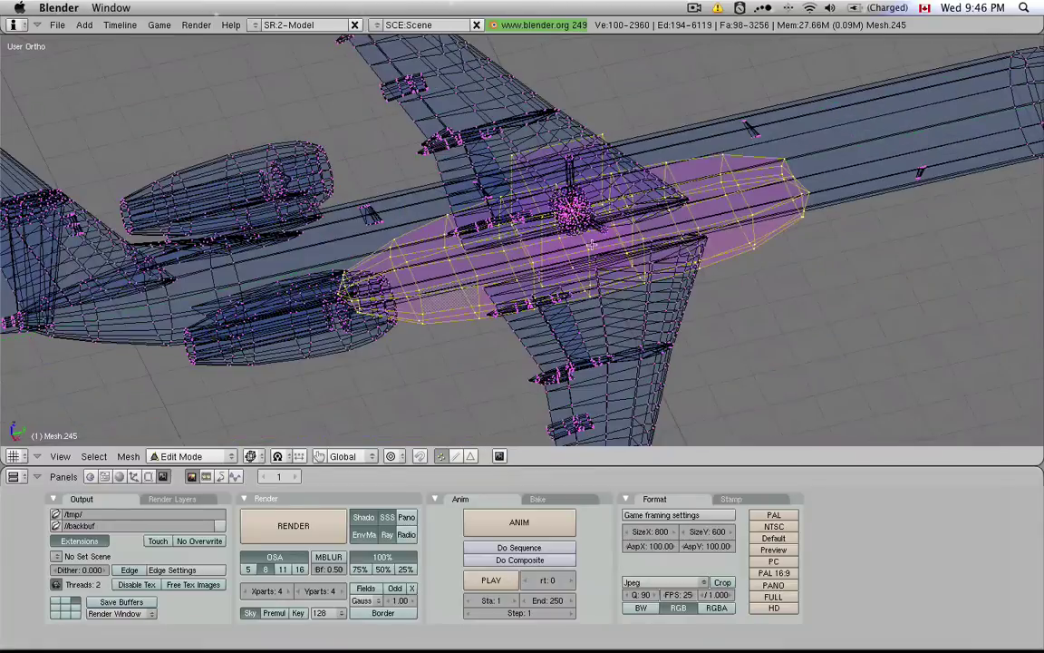
pyautogui.moveTo(767, 217); pyautogui.dragTo(621, 145, button='middle')
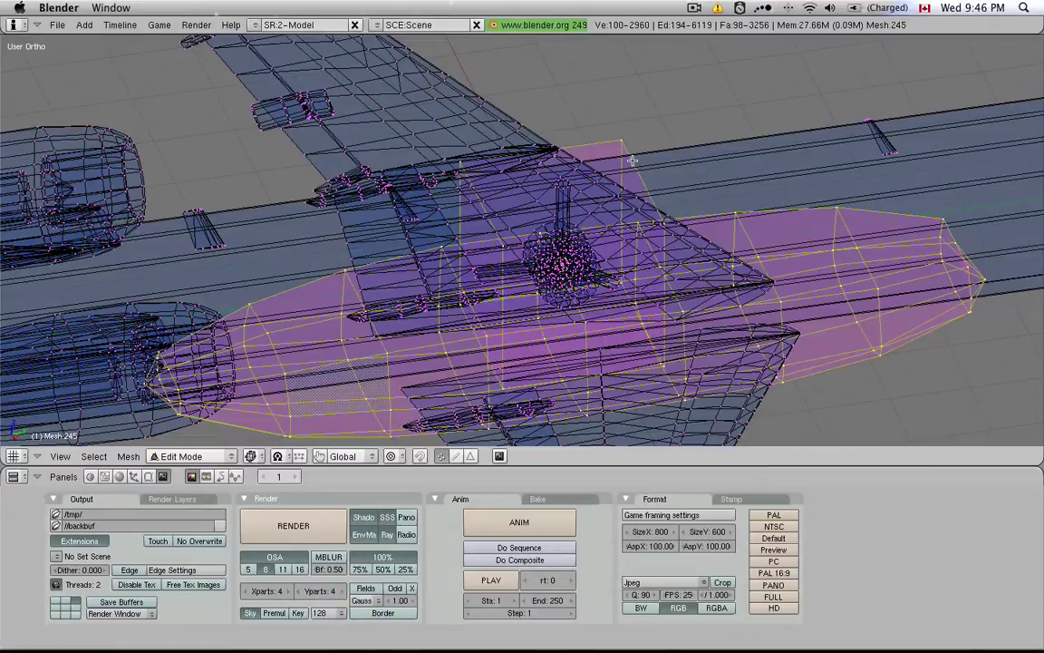
# Select only the linked wing-root cube and separate it into its own object
pyautogui.press('a')
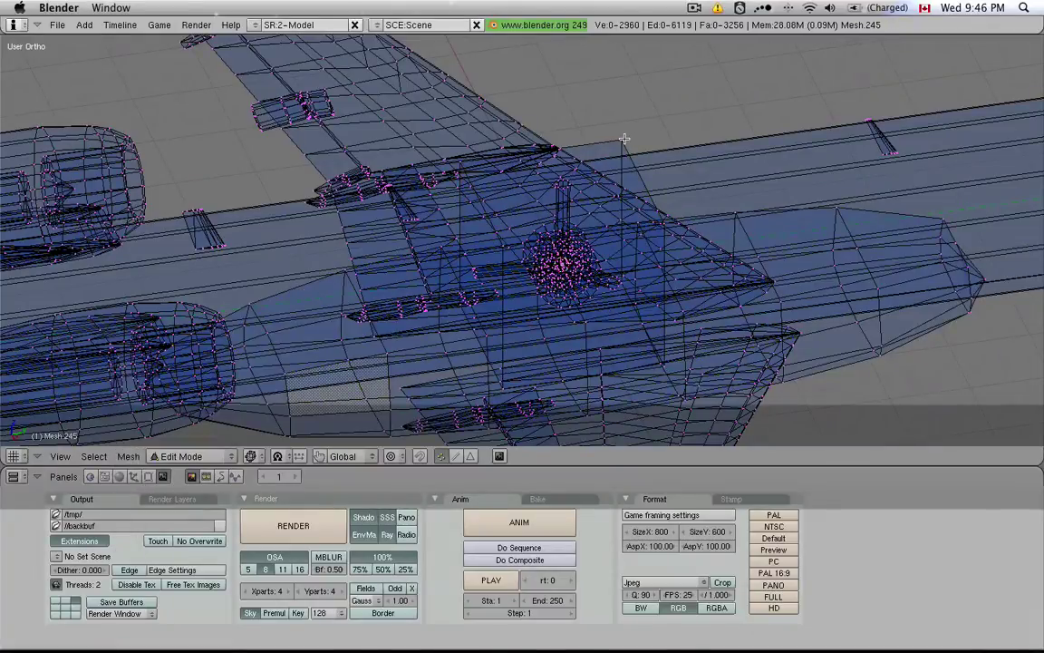
pyautogui.press('l')
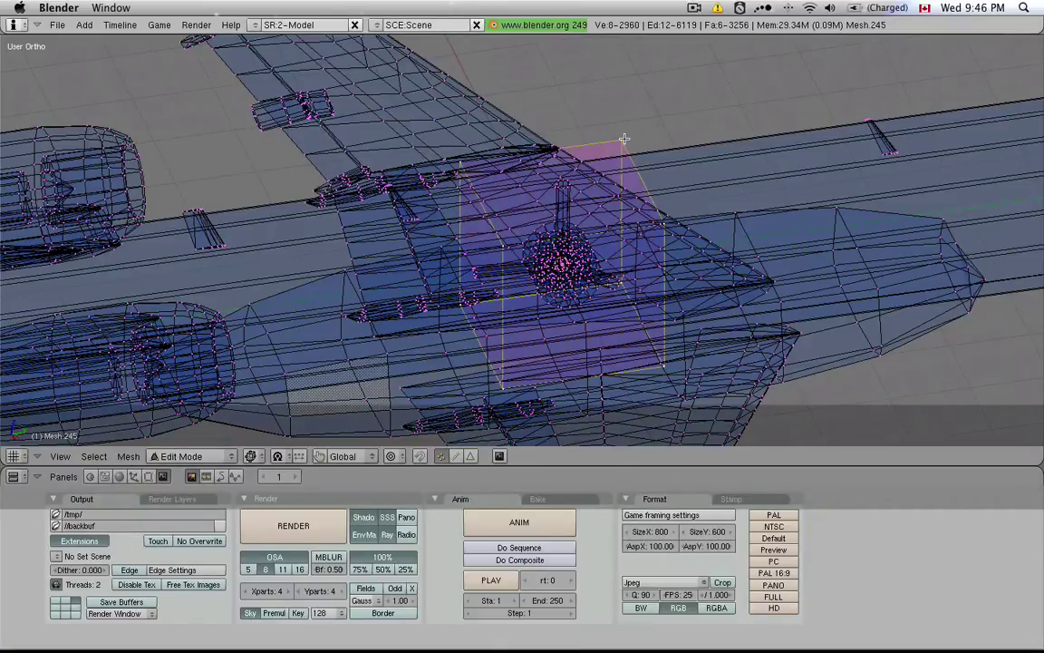
pyautogui.scroll(-6, 624, 139)
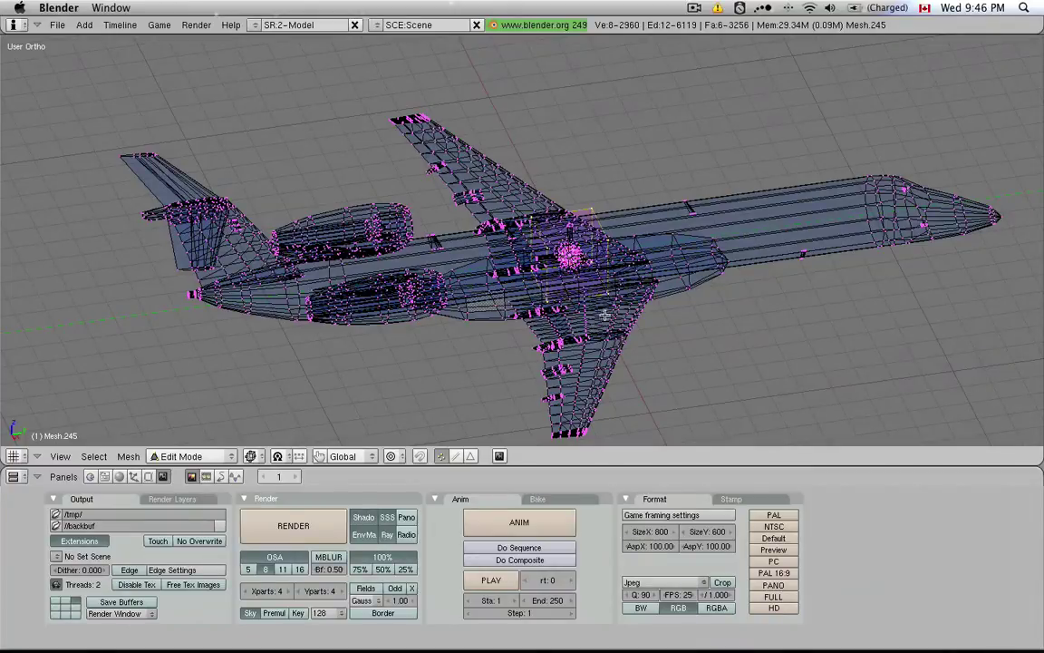
pyautogui.press('p')
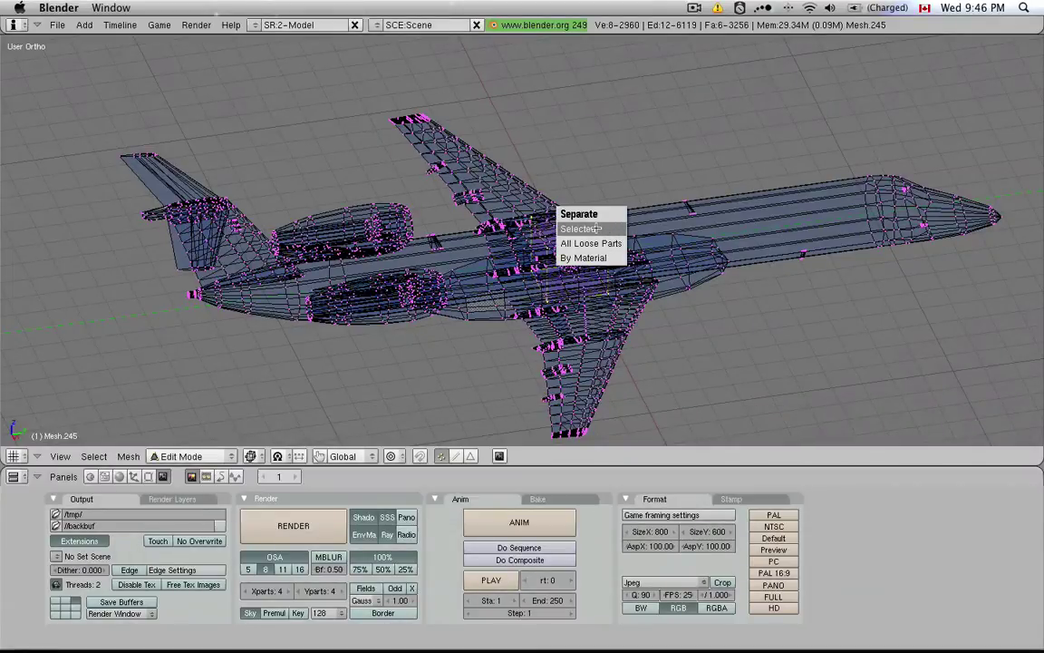
pyautogui.click(596, 229)
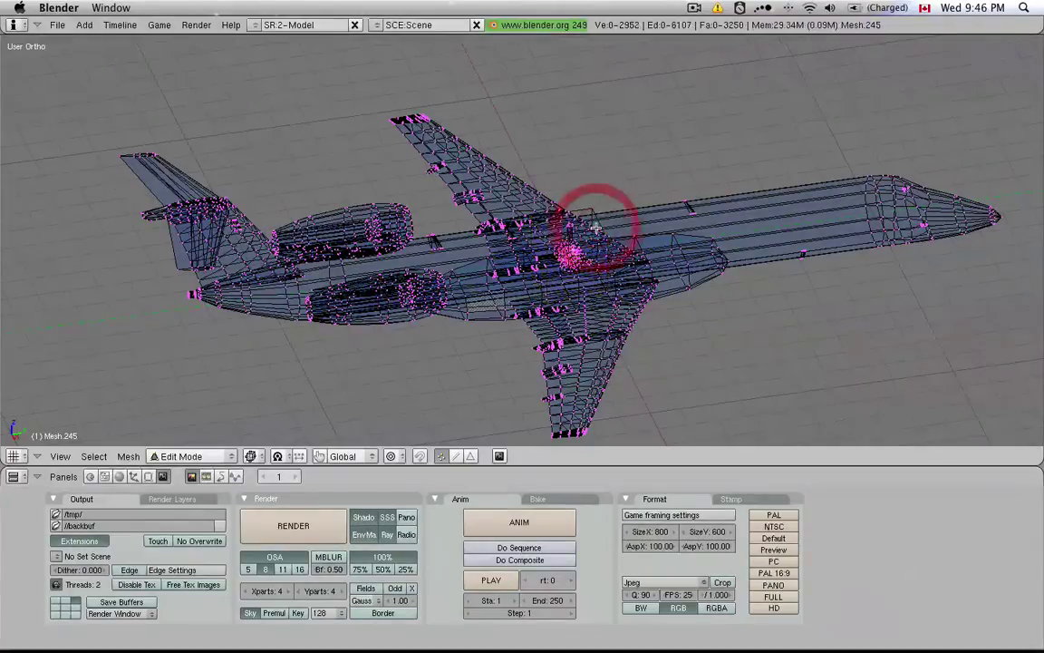
# Return to Object Mode, briefly edit the separated cube, then select the airliner object
pyautogui.scroll(5, 610, 291)
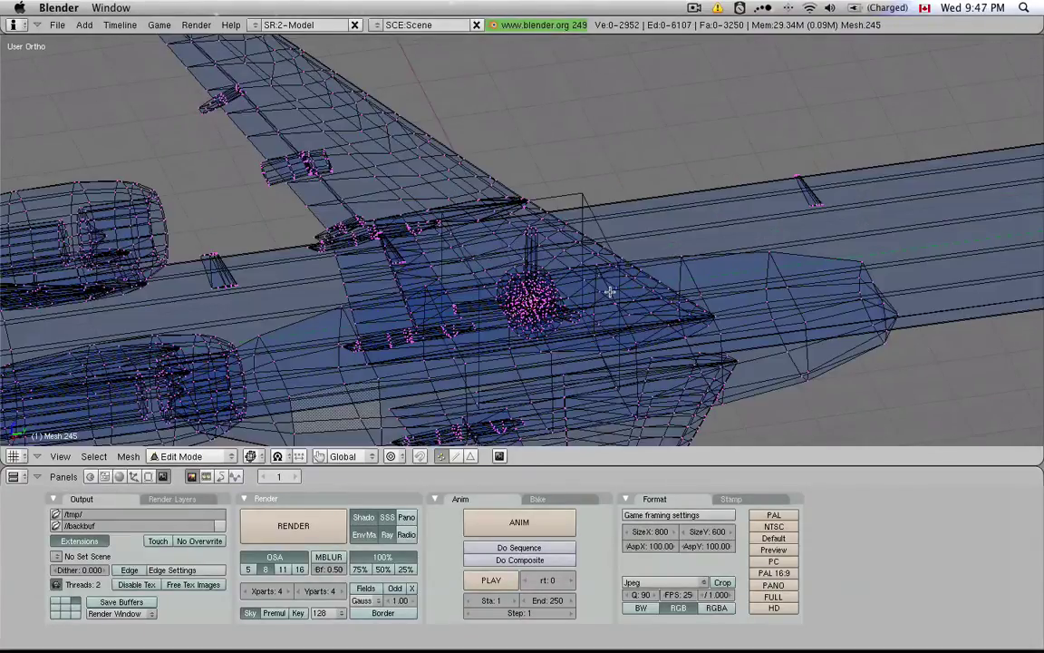
pyautogui.press('Tab')
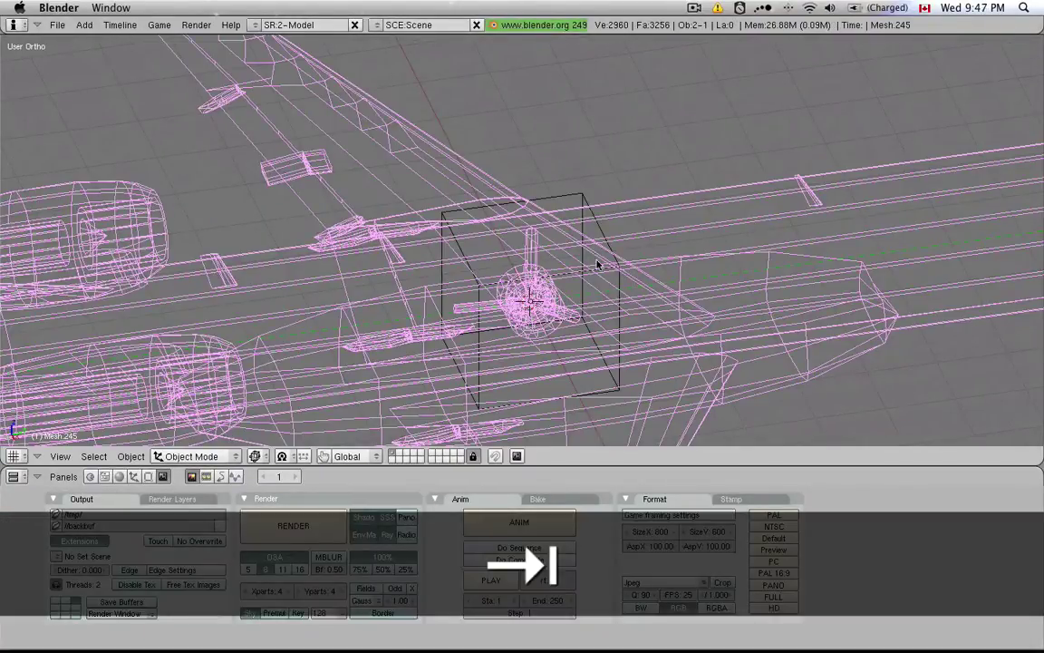
pyautogui.rightClick(569, 198)
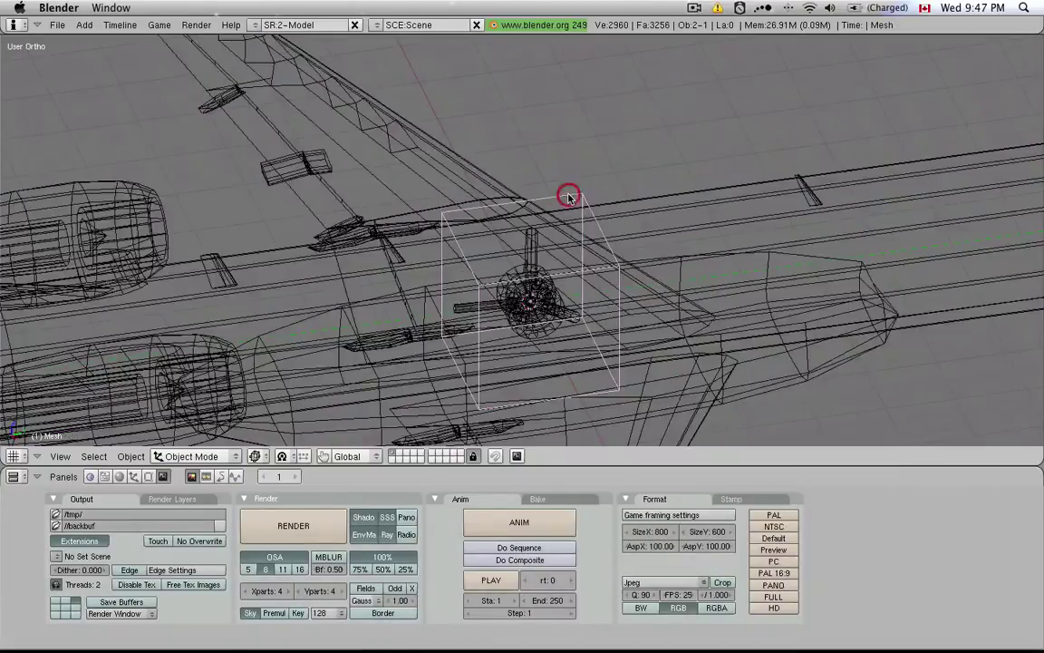
pyautogui.press('Tab')
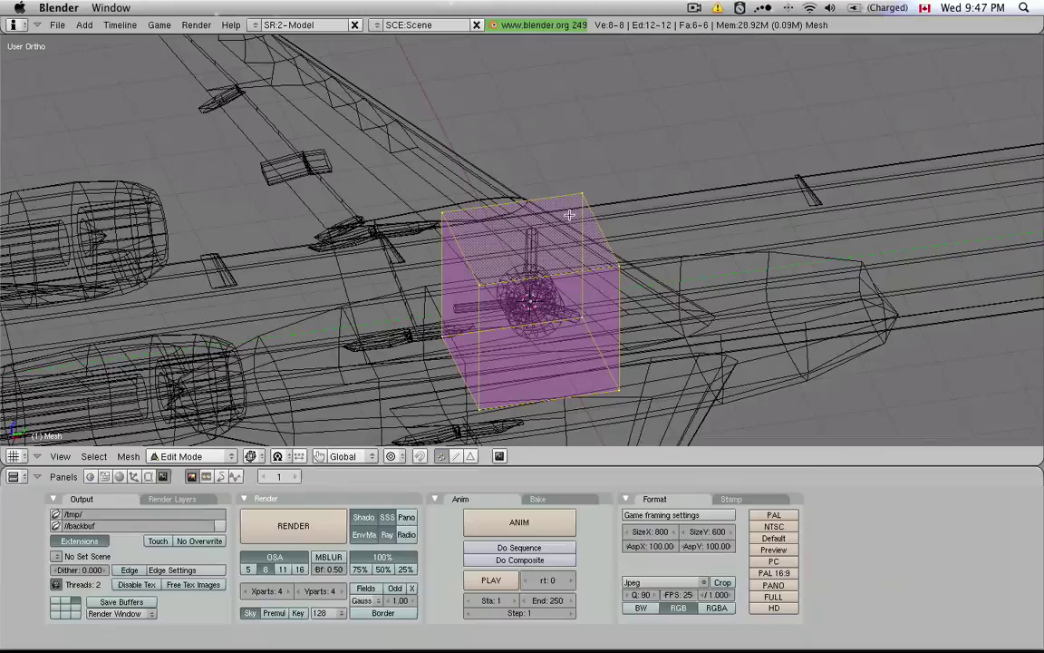
pyautogui.moveTo(447, 266); pyautogui.dragTo(563, 290, button='middle')
pyautogui.press('Tab')
pyautogui.scroll(5, 563, 290)
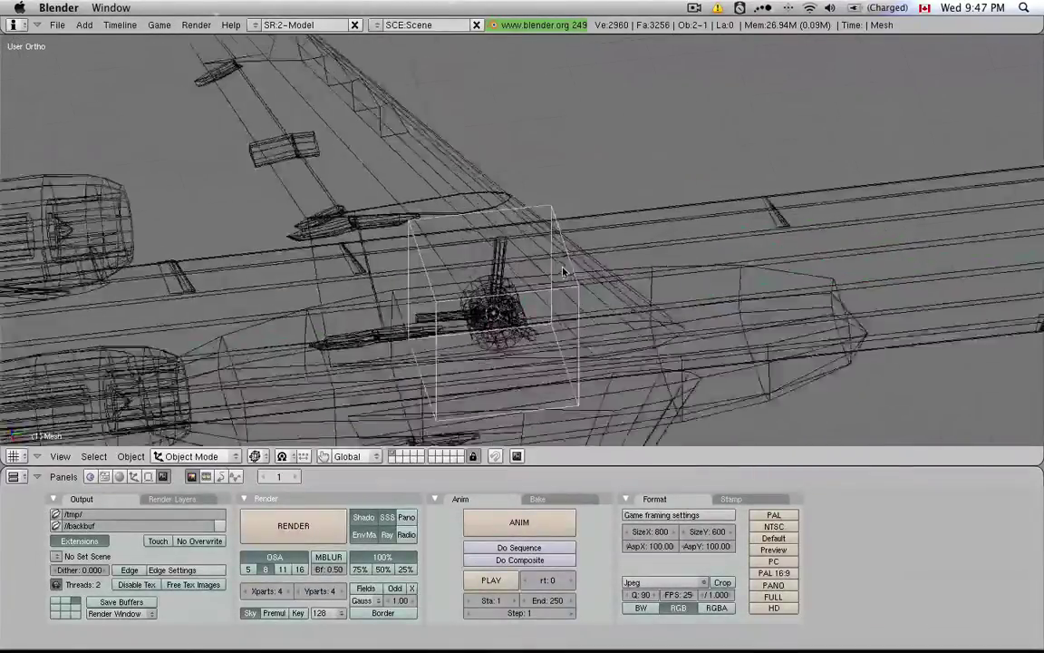
pyautogui.rightClick(585, 276)
pyautogui.scroll(-6, 585, 277)
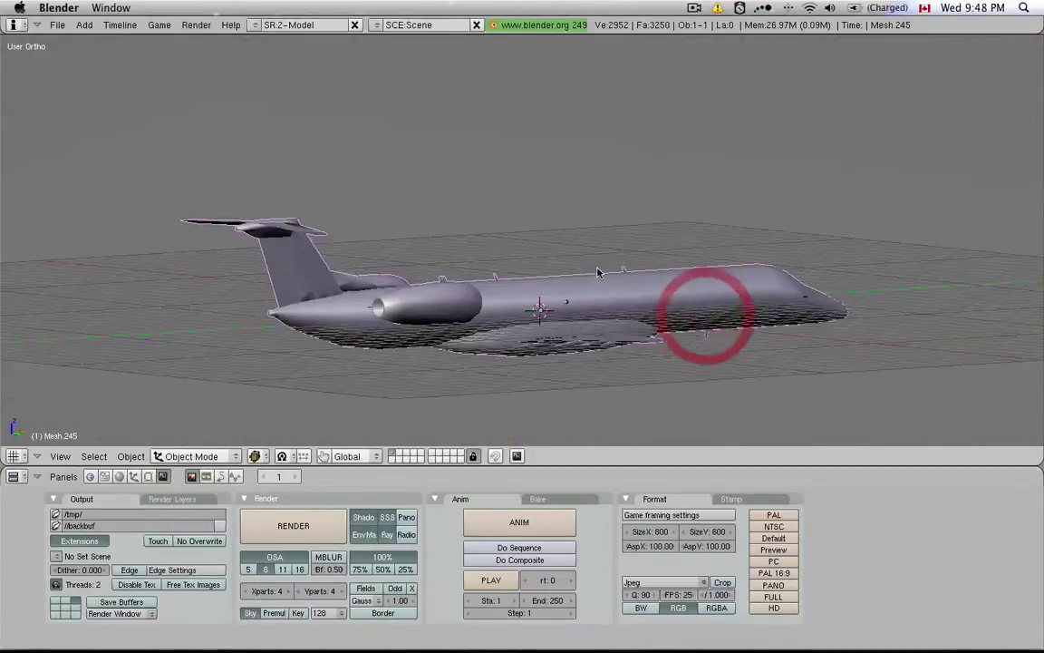
# Orbit the solid-shaded airliner to view it from below
pyautogui.moveTo(611, 249); pyautogui.dragTo(355, 278, button='middle')
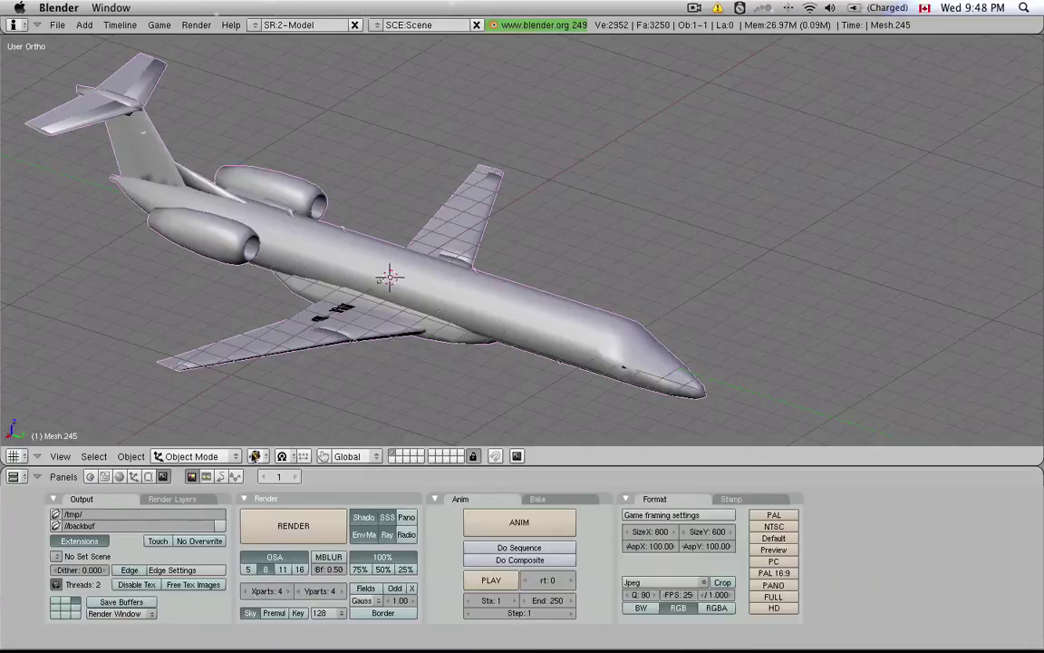
# Try the Wireframe and Solid draw types on the airliner, then settle on Shaded
pyautogui.click(261, 457)
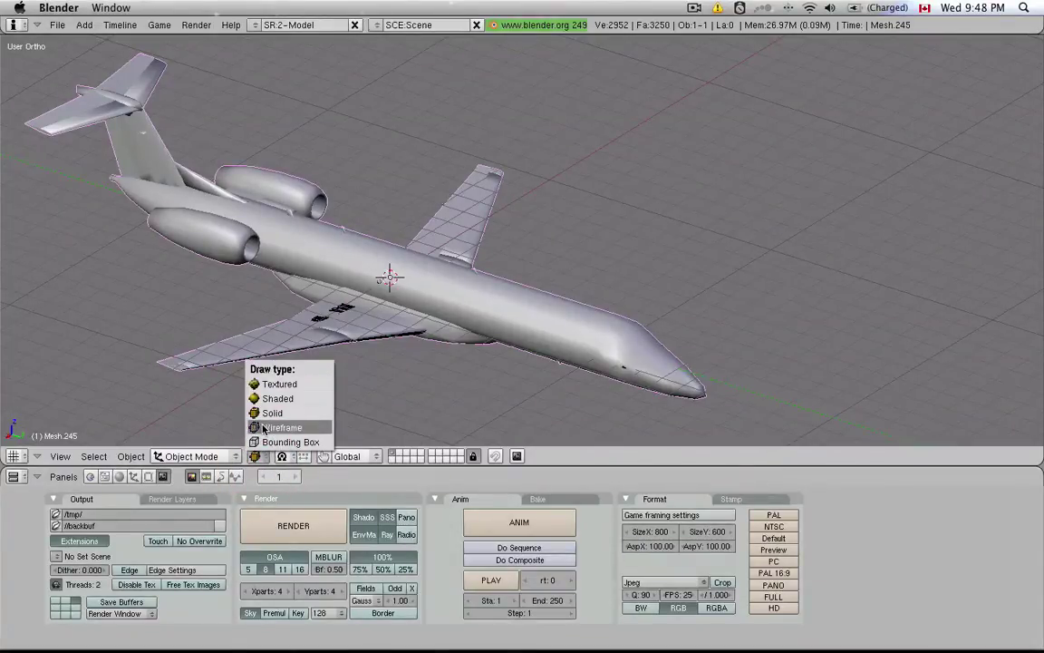
pyautogui.click(282, 427)
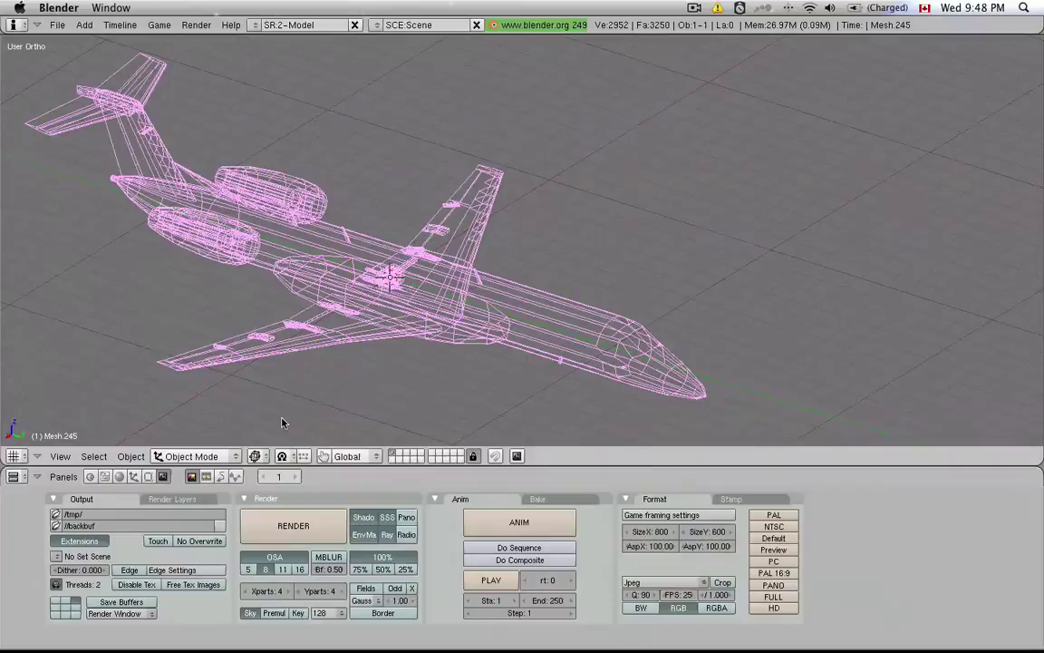
pyautogui.press('z')
pyautogui.press('z')
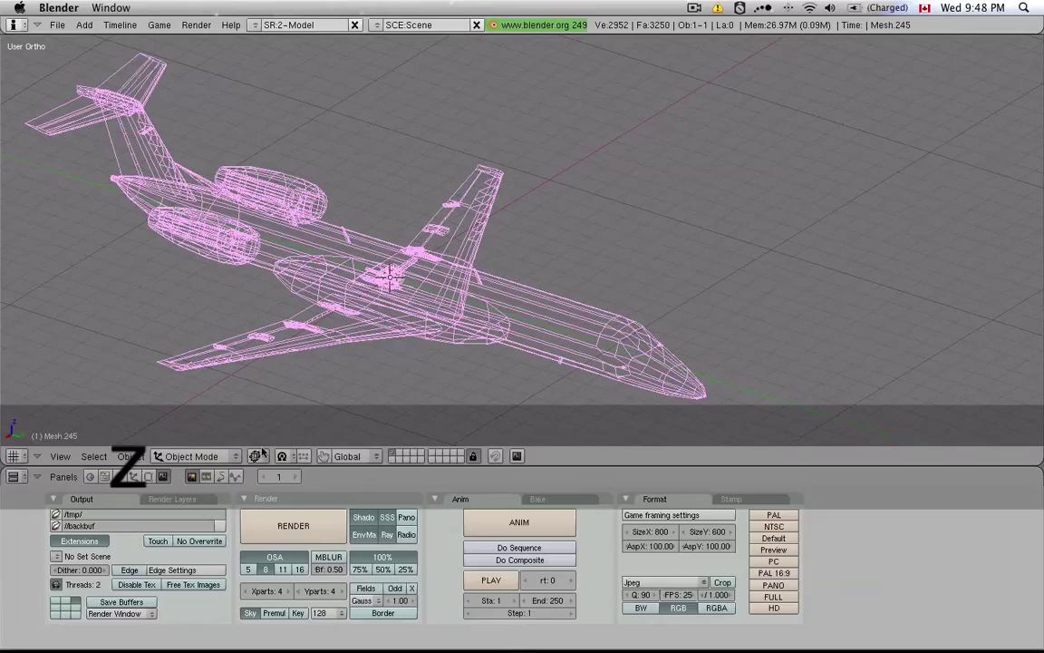
pyautogui.click(256, 456)
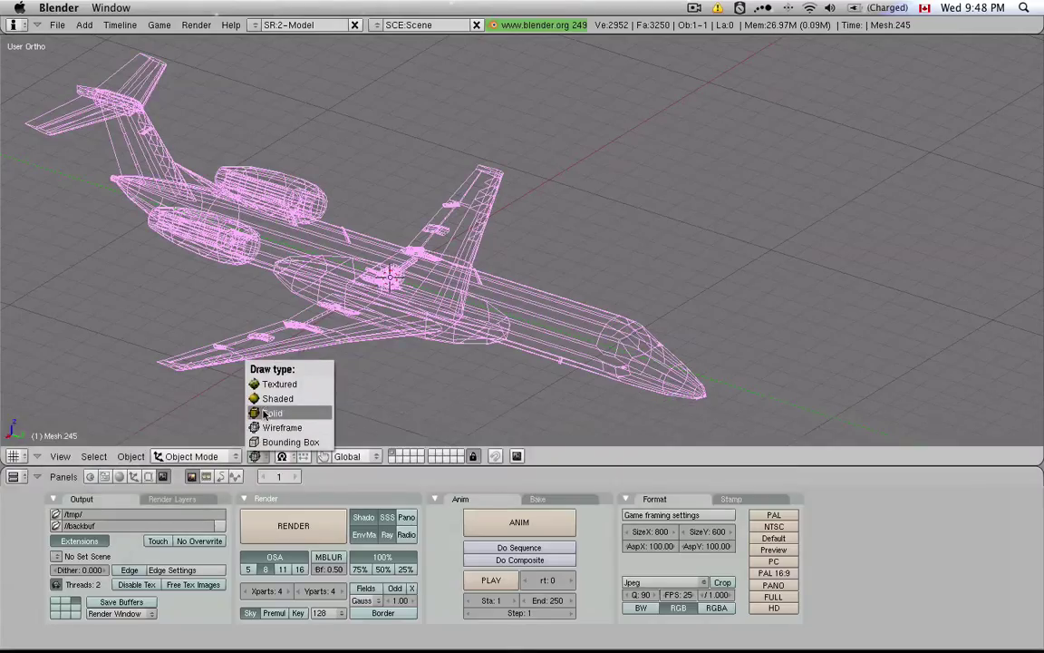
pyautogui.click(266, 413)
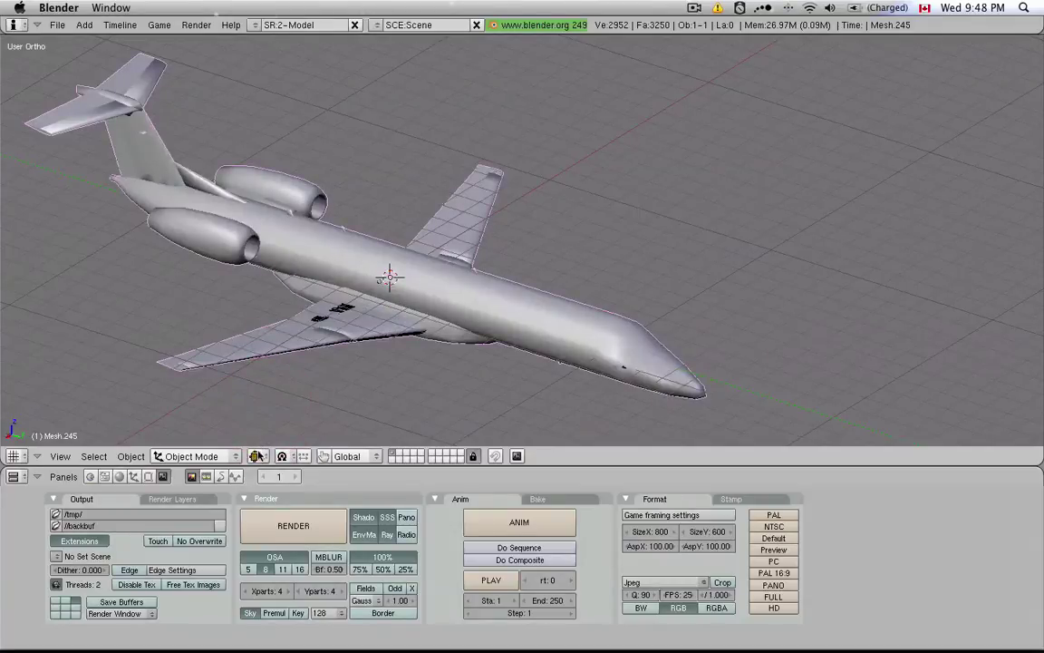
pyautogui.click(256, 456)
pyautogui.click(263, 427)
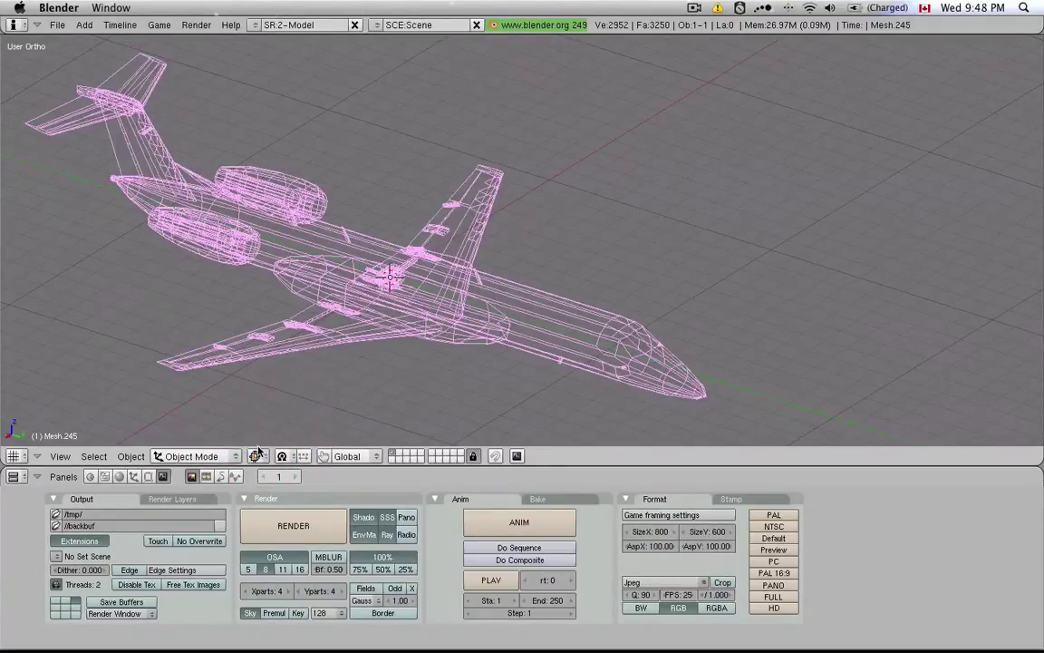
pyautogui.click(256, 456)
pyautogui.click(261, 401)
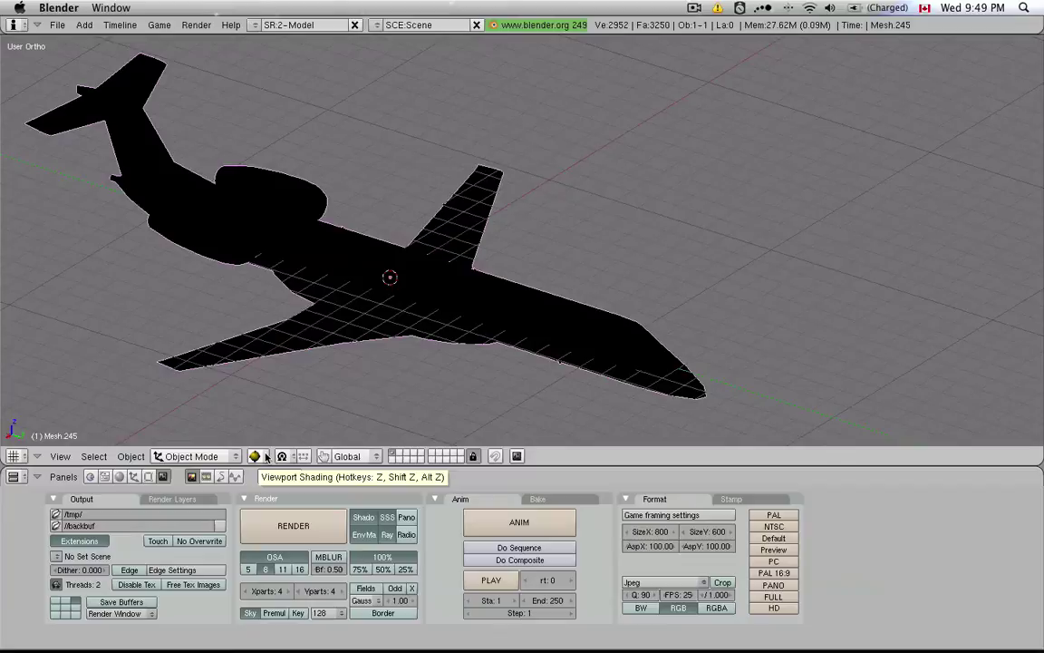
# Switch the airliner to Textured draw type, compare with Solid via Alt+Z, and keep Textured
pyautogui.click(266, 457)
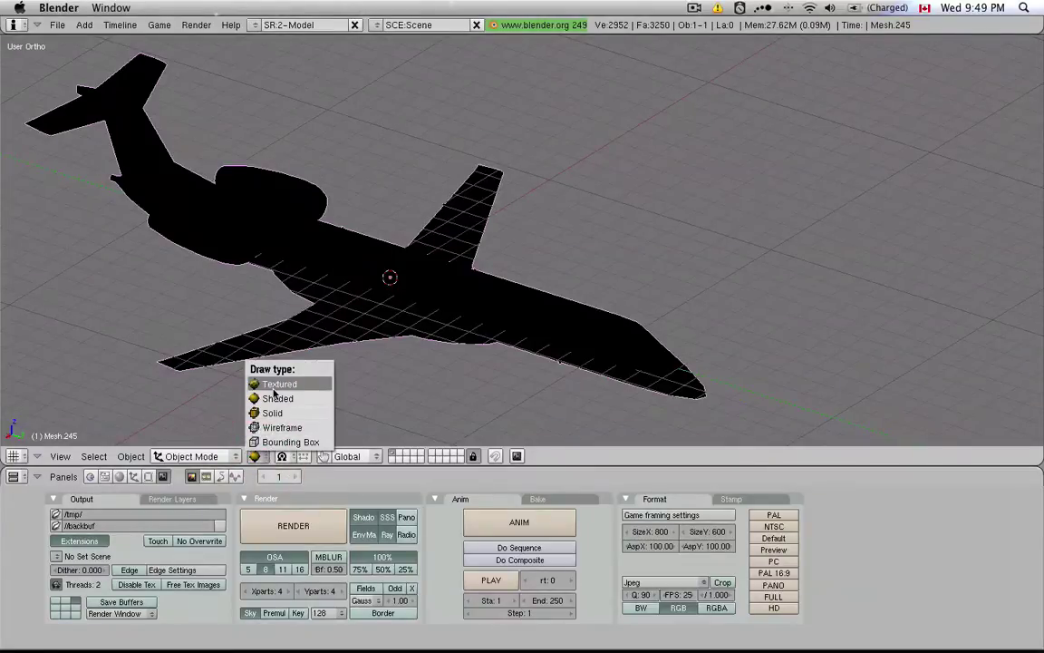
pyautogui.click(272, 391)
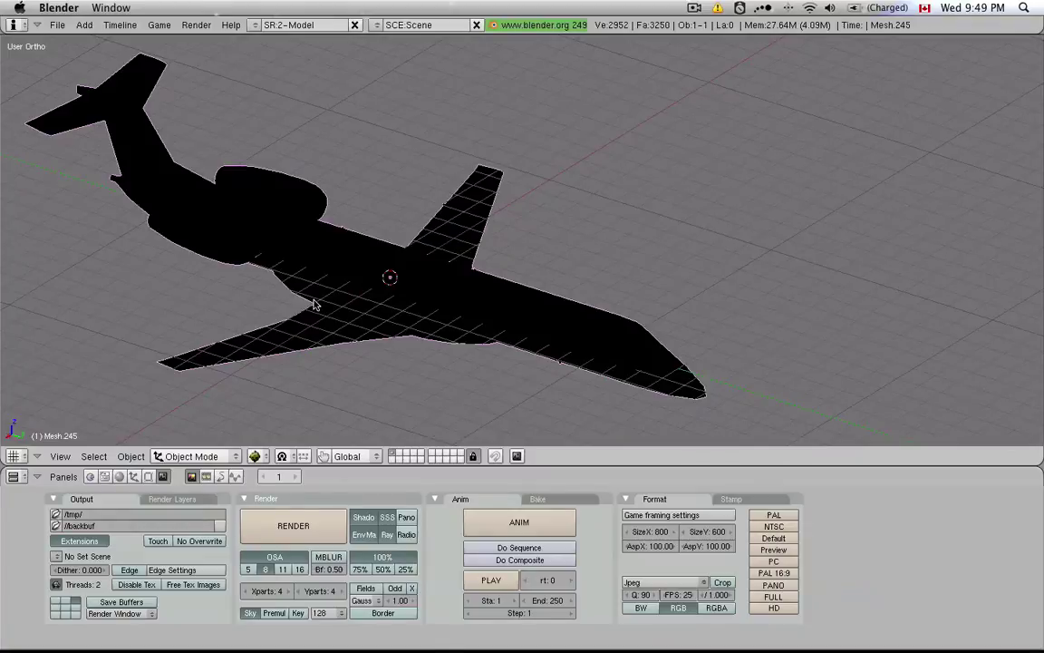
pyautogui.press('alt')
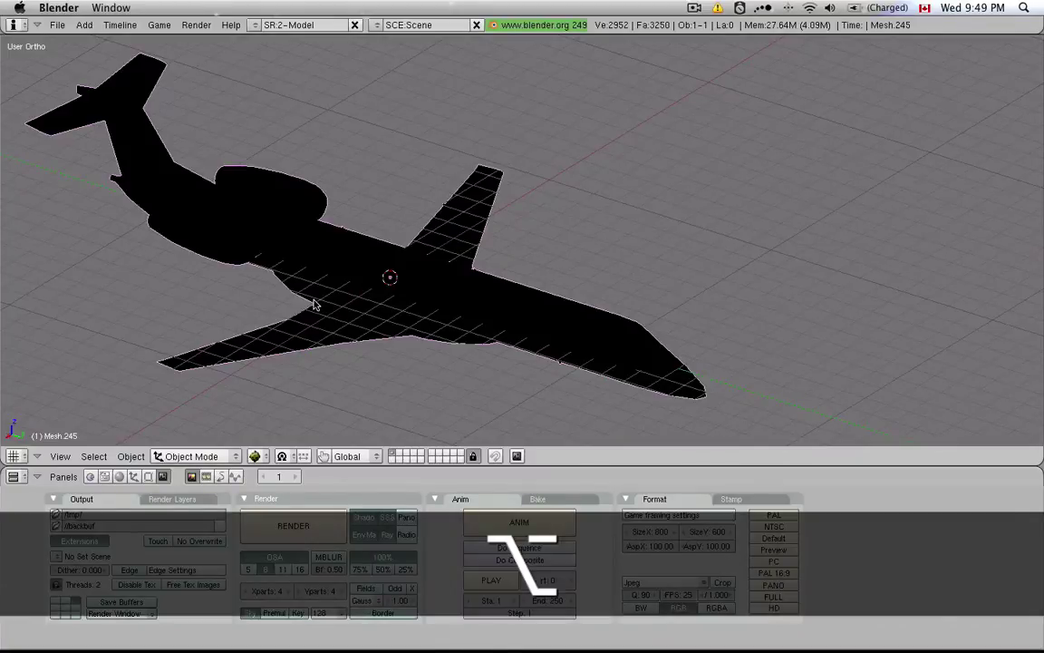
pyautogui.hotkey('alt', 'z')
pyautogui.hotkey('alt', 'z')
pyautogui.hotkey('alt', 'z')
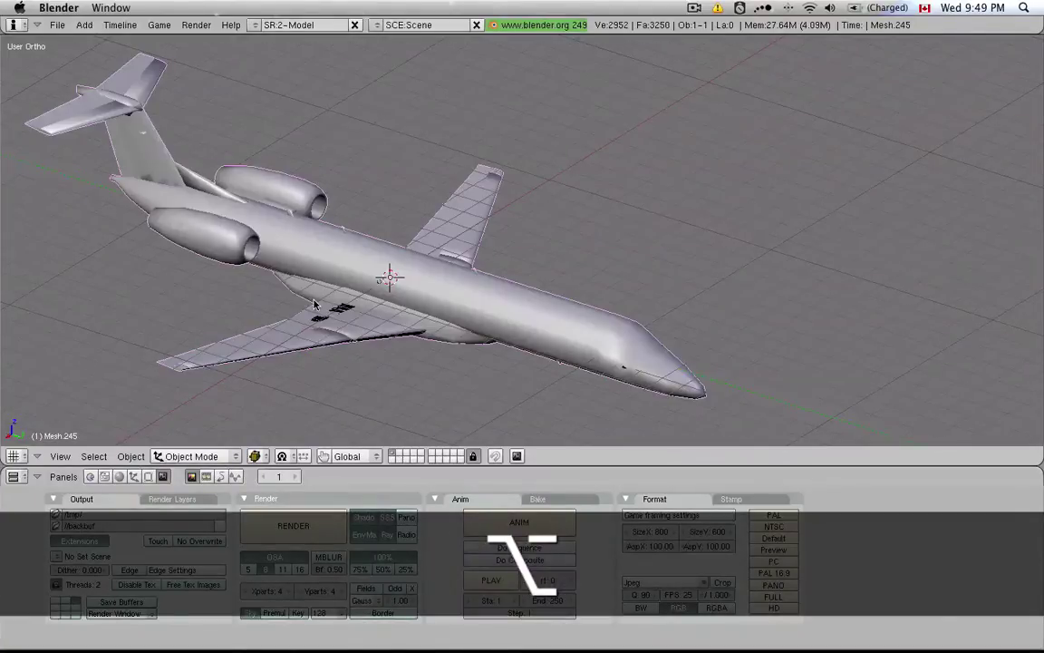
pyautogui.hotkey('alt', 'z')
pyautogui.hotkey('alt', 'z')
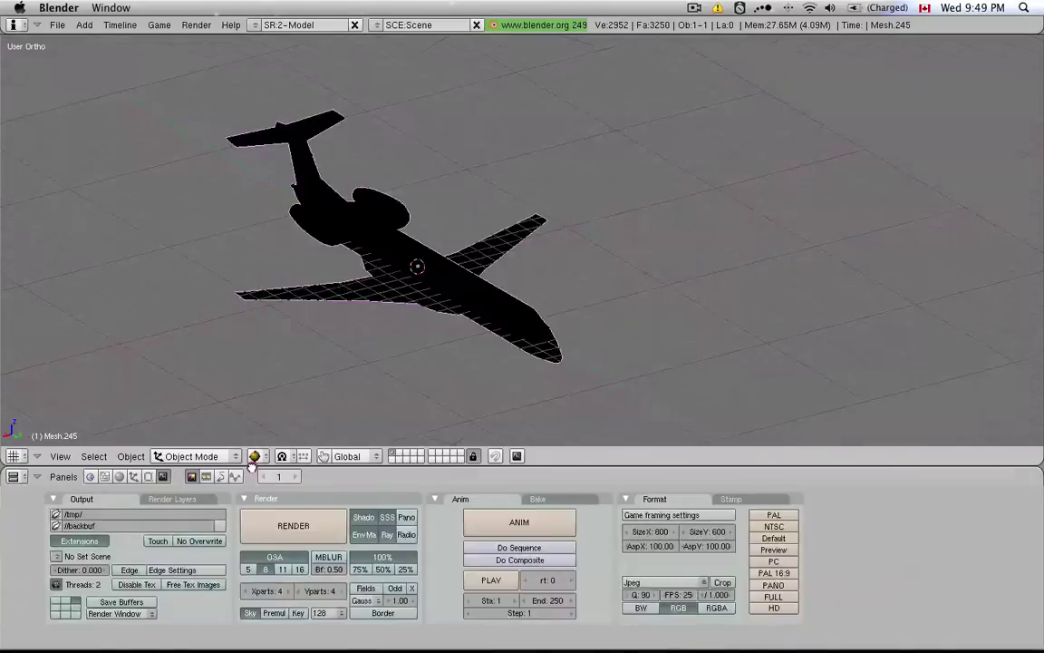
pyautogui.click(254, 456)
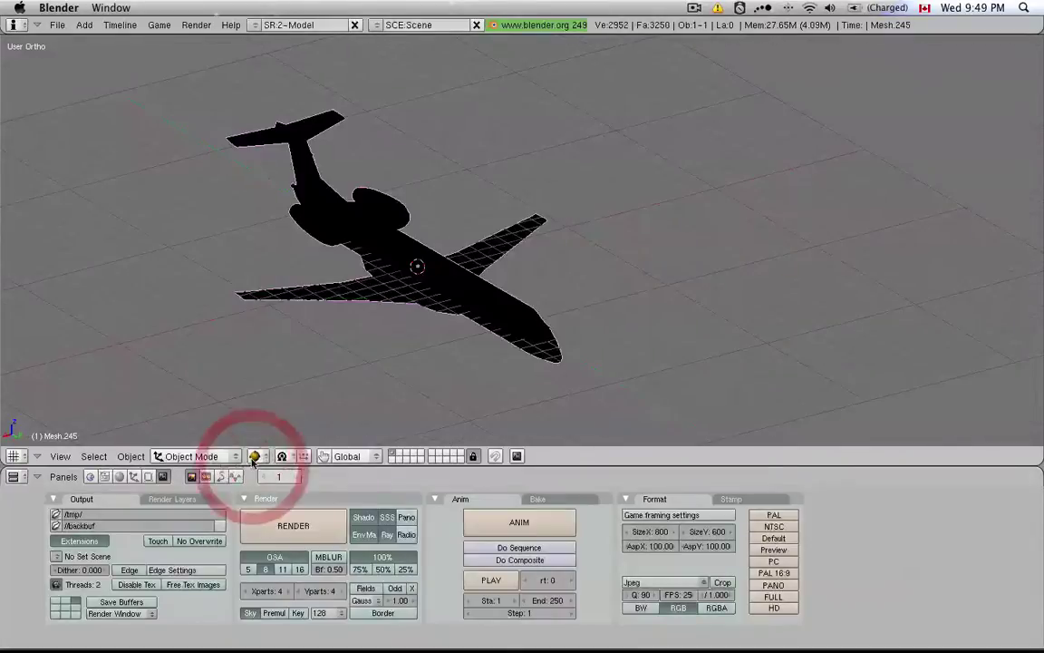
pyautogui.click(257, 392)
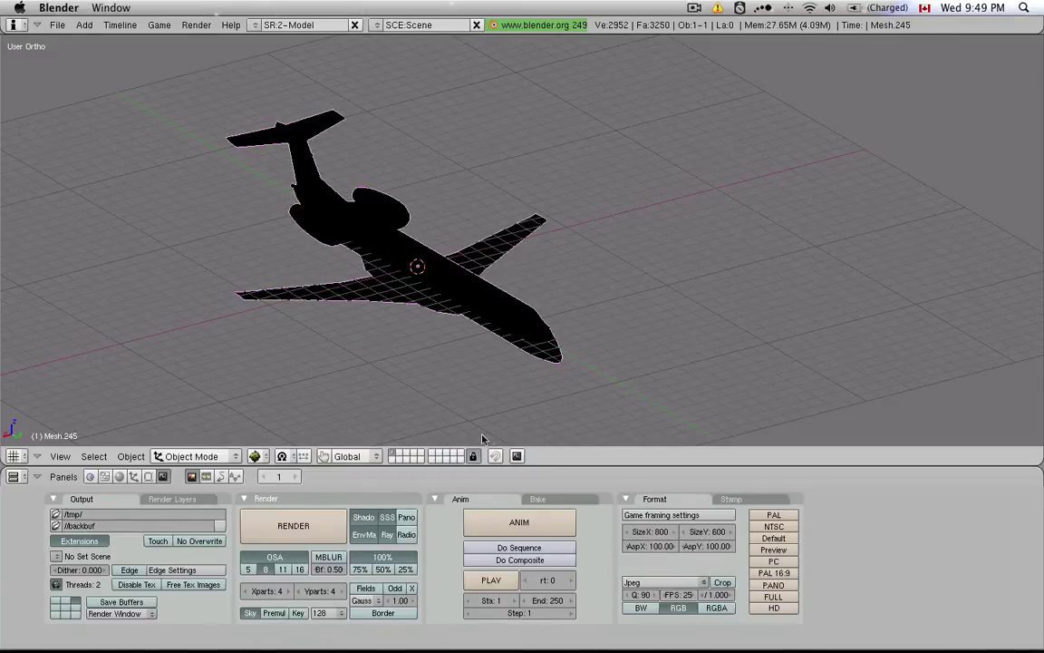
# Split the 3D view down the middle and make the right half a UV/Image Editor
pyautogui.rightClick(545, 467)
pyautogui.click(545, 467)
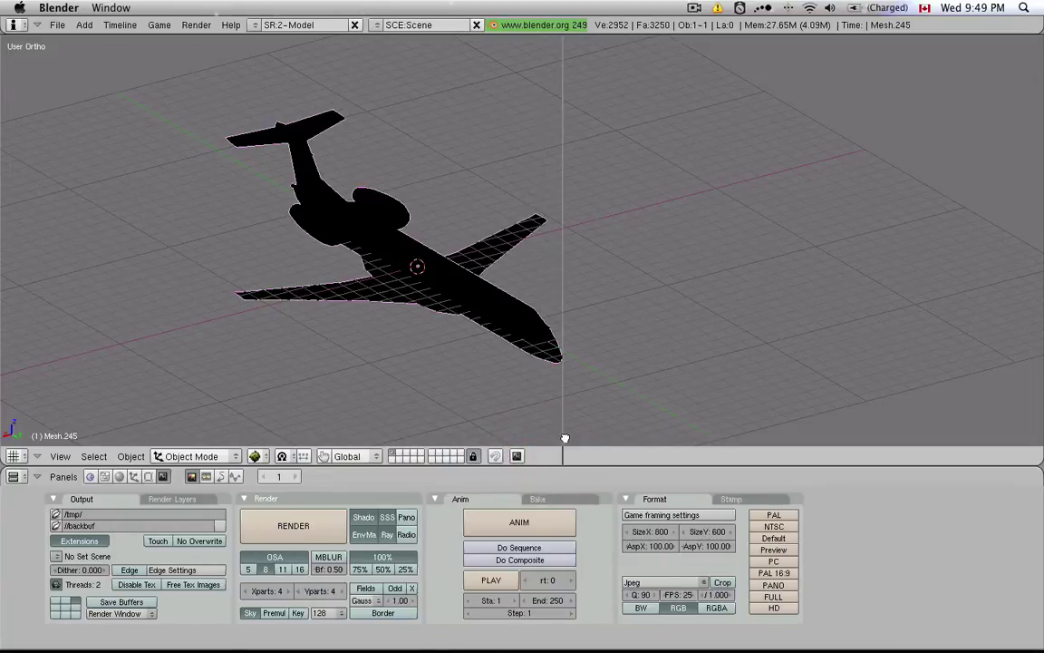
pyautogui.click(562, 439)
pyautogui.click(574, 456)
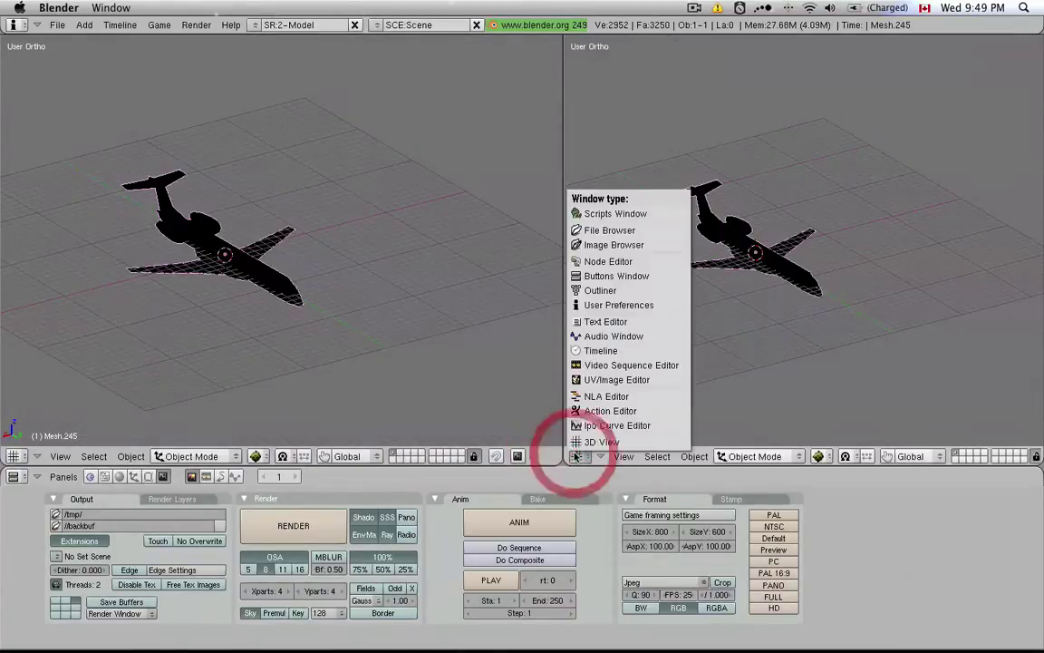
pyautogui.click(582, 381)
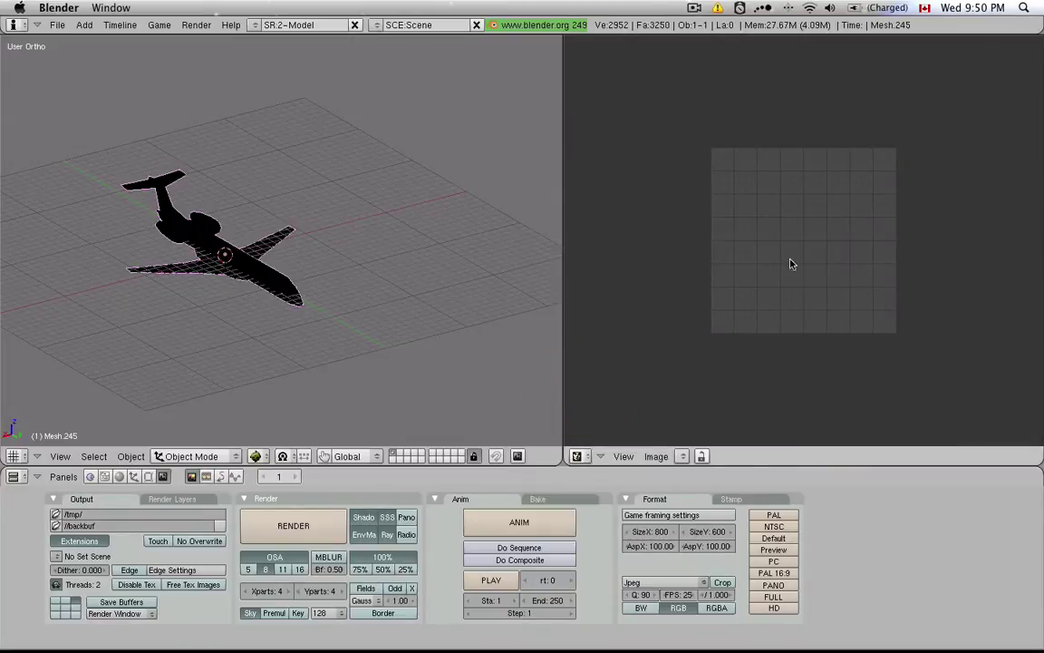
pyautogui.scroll(2, 869, 247)
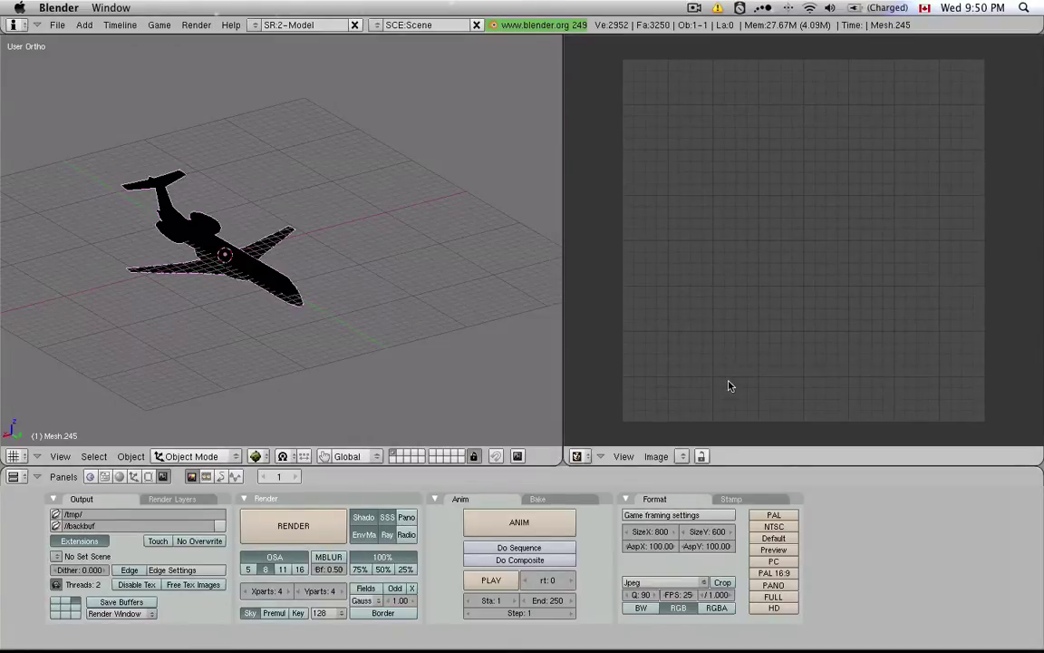
# Browse for an image to open, moving up to the ERJ140 folder
pyautogui.click(650, 458)
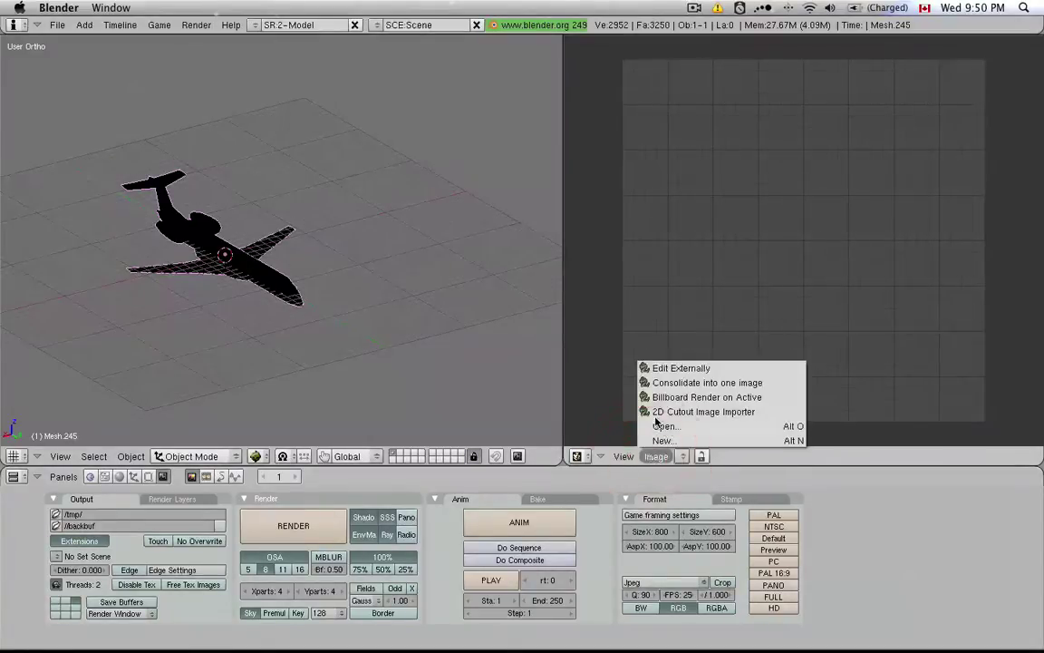
pyautogui.click(661, 424)
pyautogui.press('p')
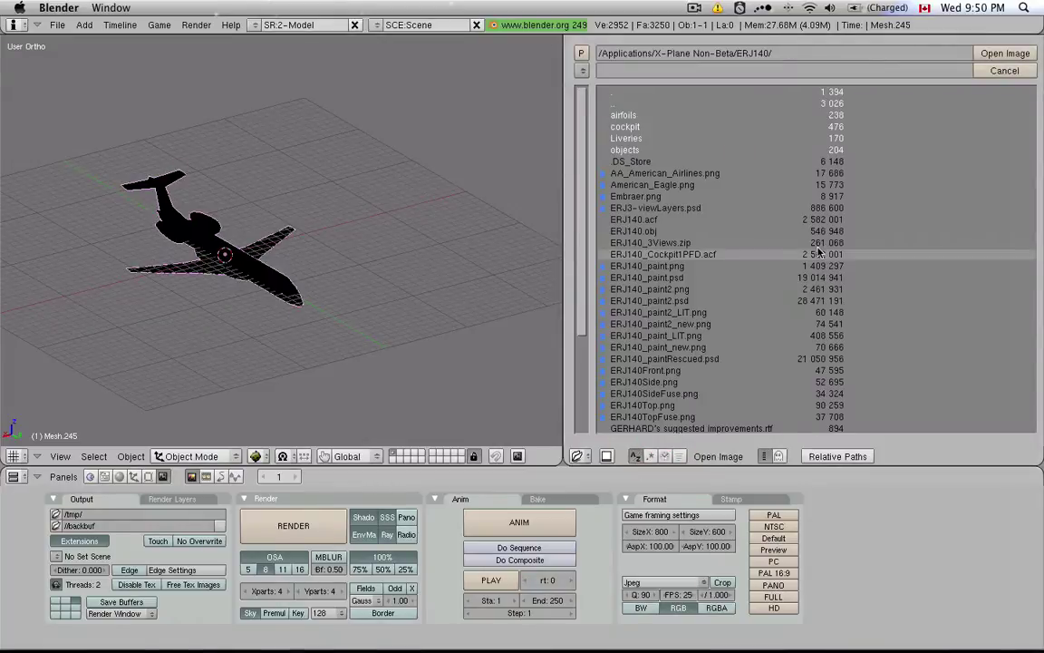
# Load ERJ140_paint.png and assign ERJ140_paint.png.001 to the plane's UVs in Edit Mode
pyautogui.doubleClick(635, 264)
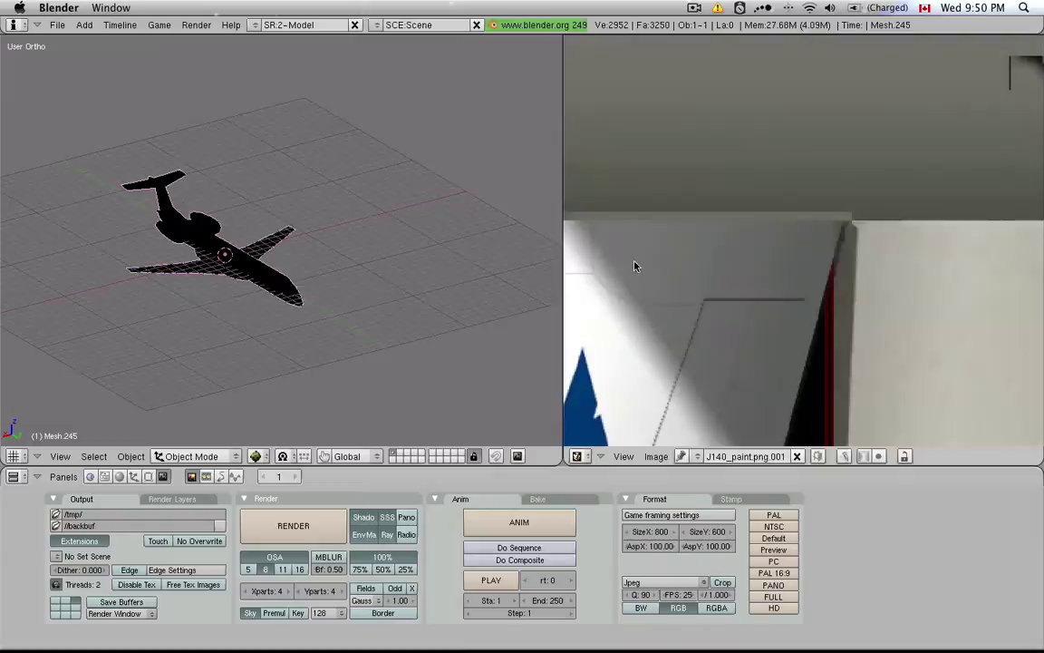
pyautogui.press('Tab')
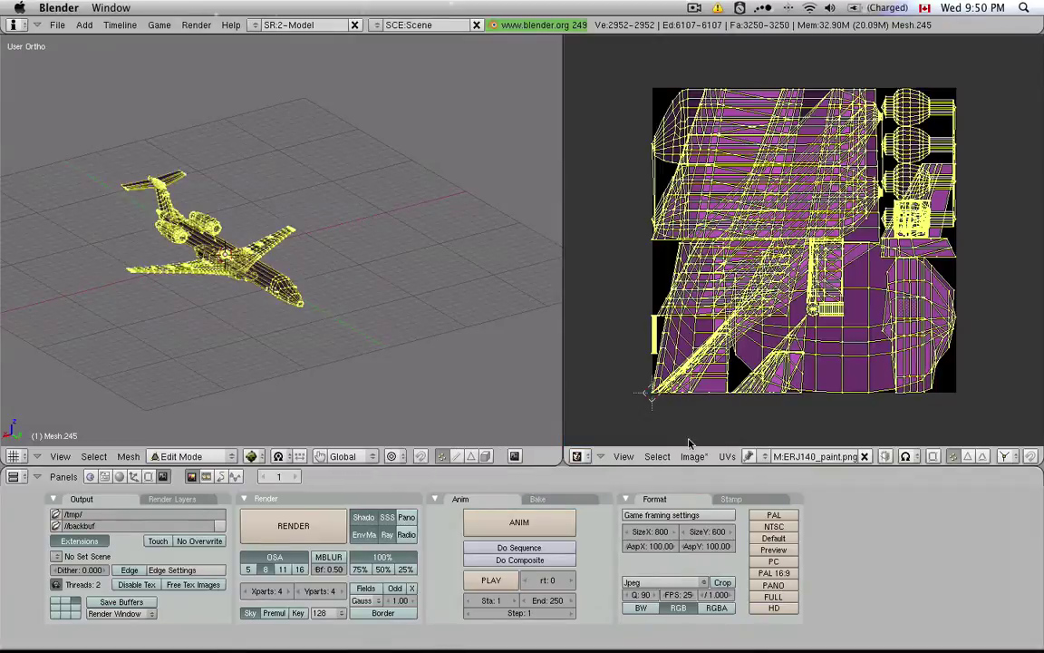
pyautogui.click(766, 457)
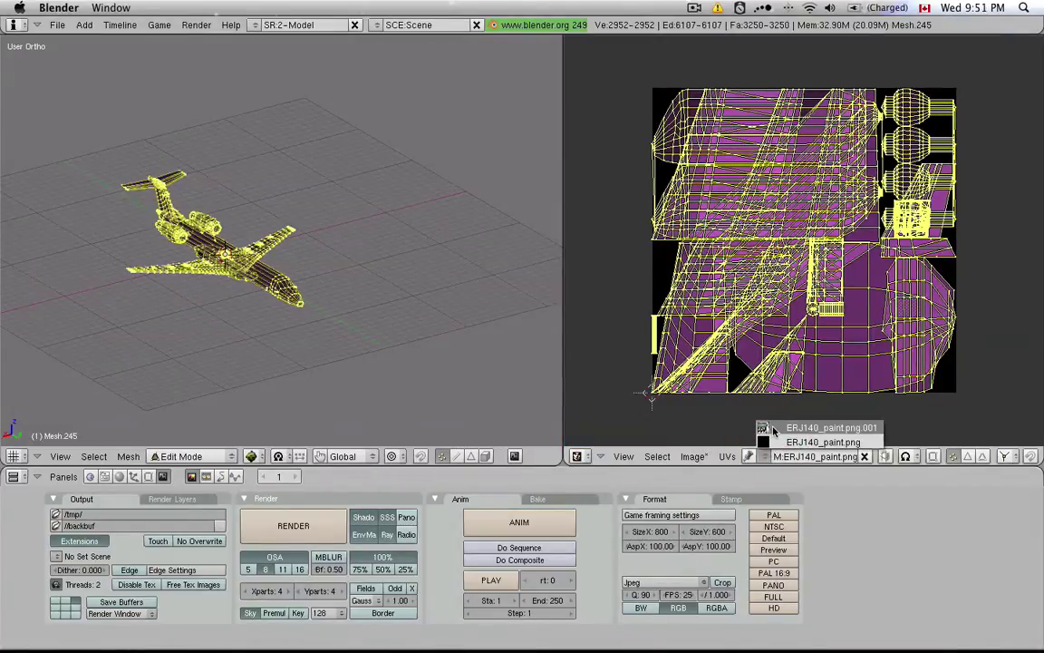
pyautogui.click(773, 426)
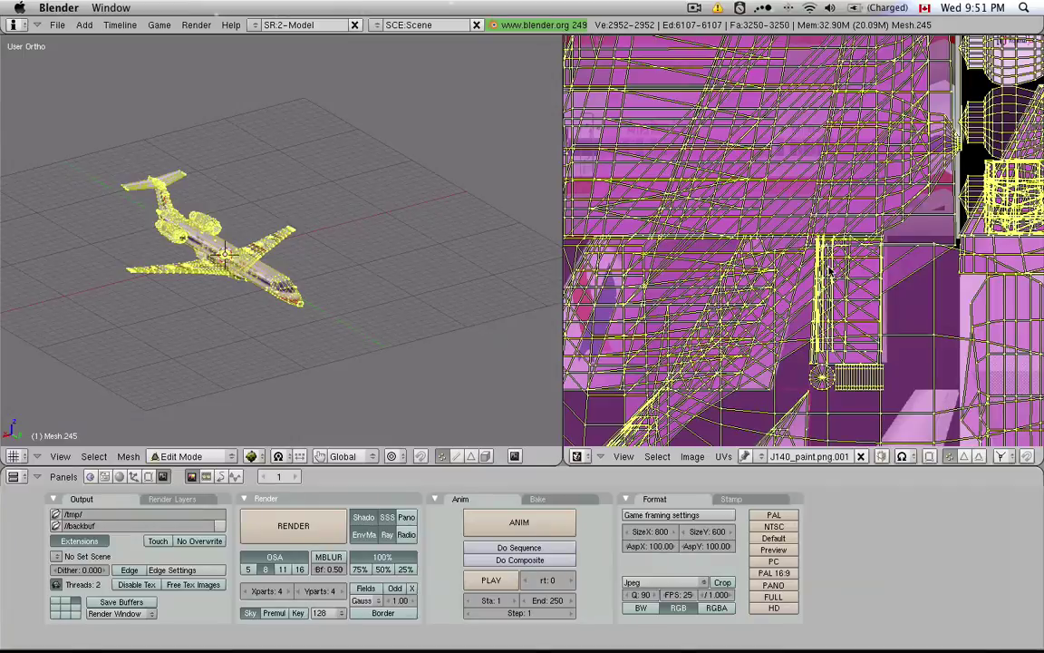
# Return to Object Mode and orbit around the airliner to inspect the American Eagle livery
pyautogui.press('KP_Decimal')
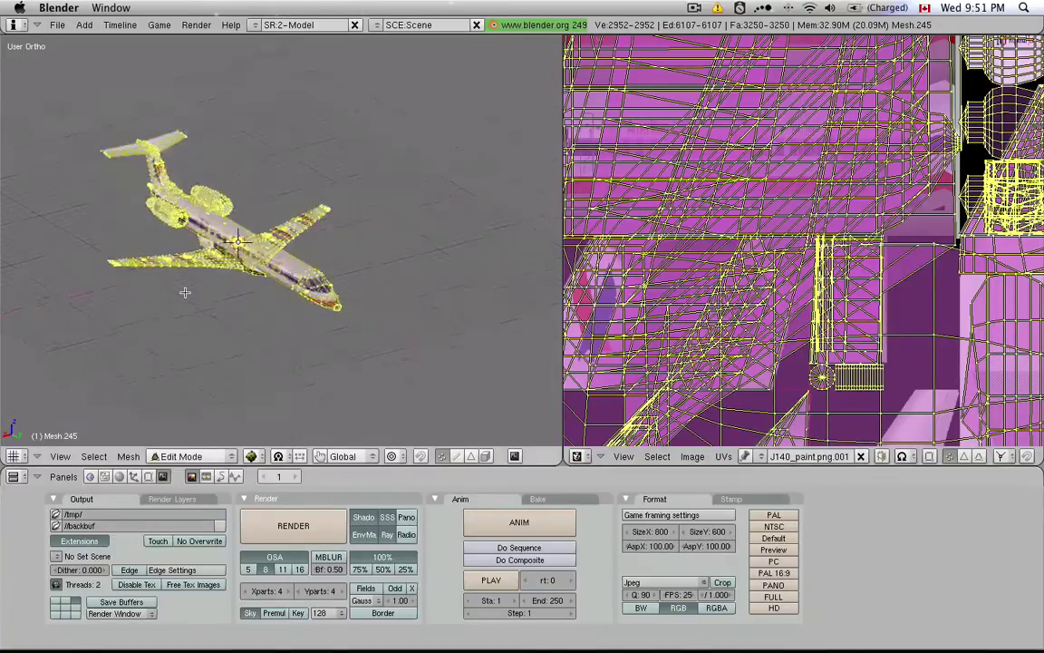
pyautogui.press('Tab')
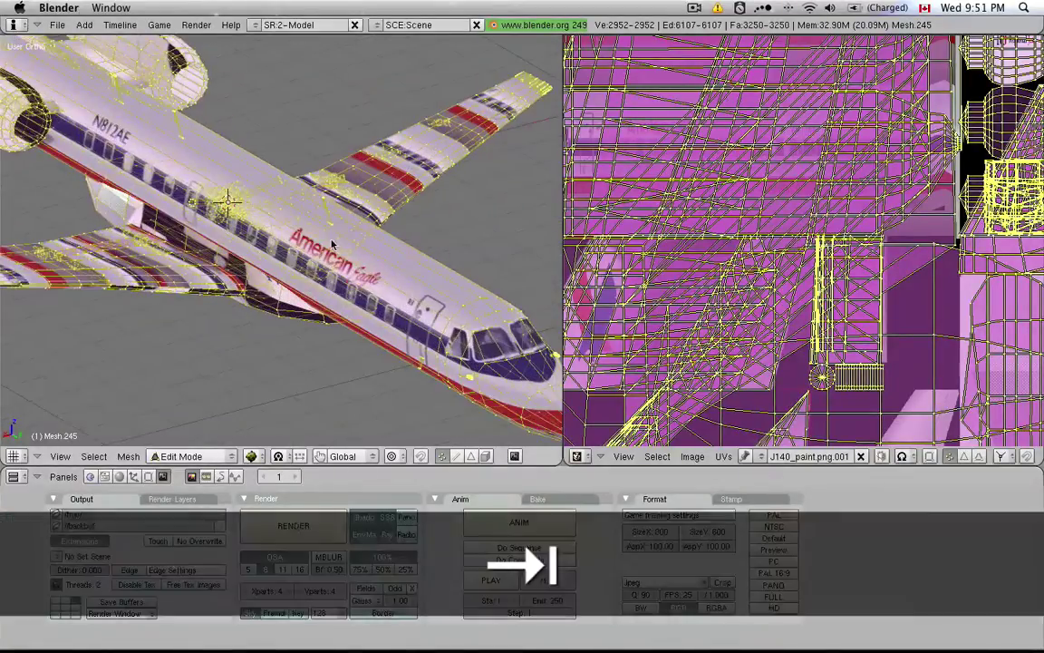
pyautogui.moveTo(210, 258); pyautogui.dragTo(284, 238, button='middle')
pyautogui.scroll(3, 283, 238)
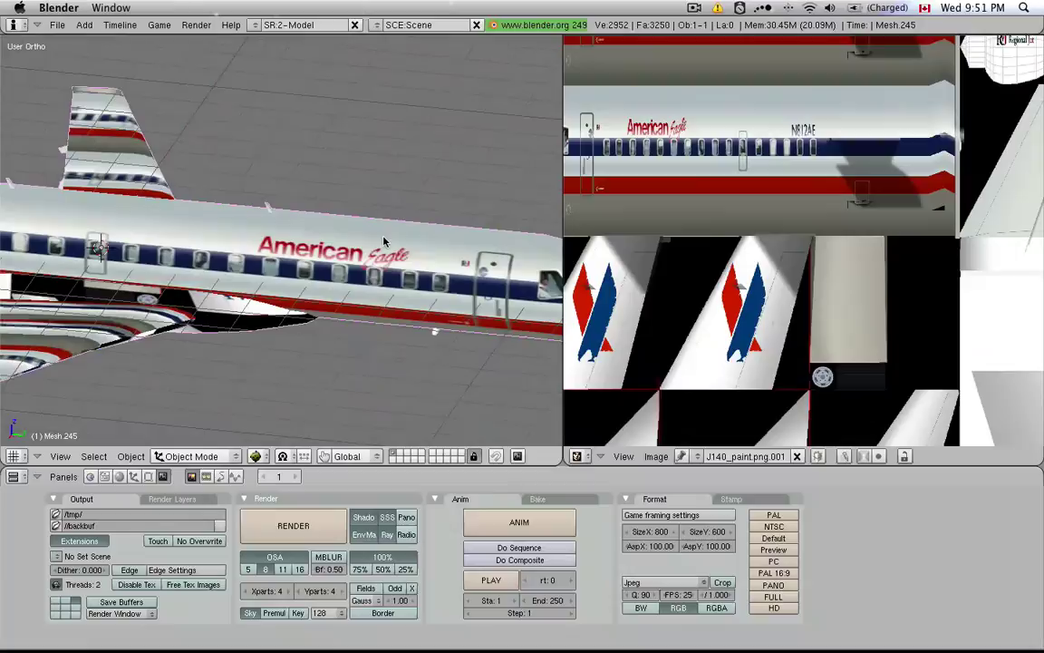
pyautogui.scroll(4, 384, 243)
pyautogui.scroll(-8, 306, 216)
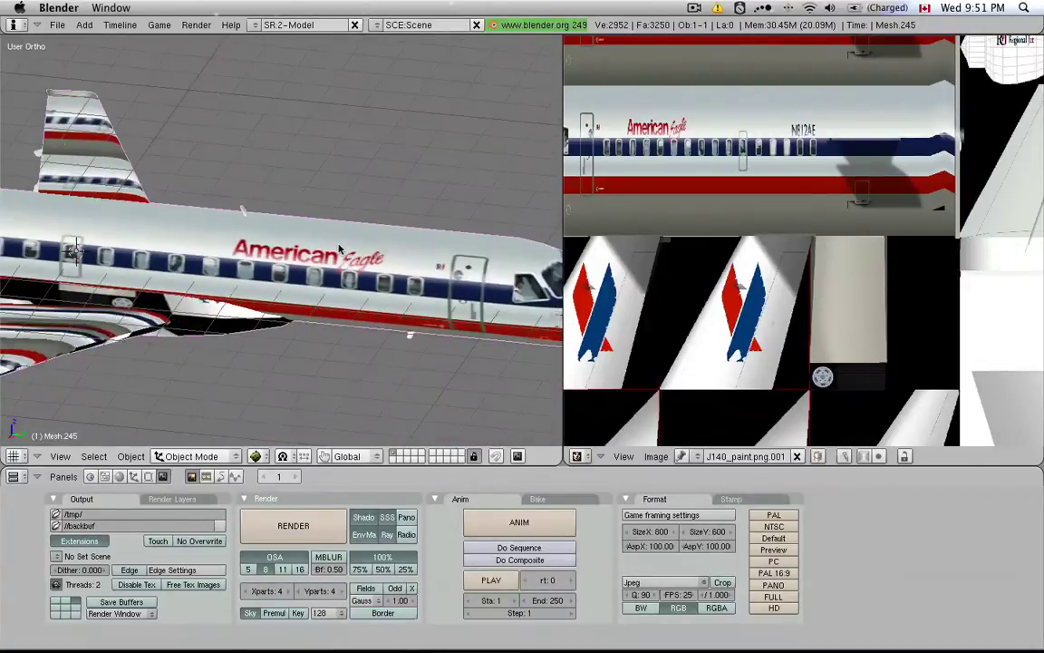
pyautogui.press('KP_4')
pyautogui.press('KP_4')
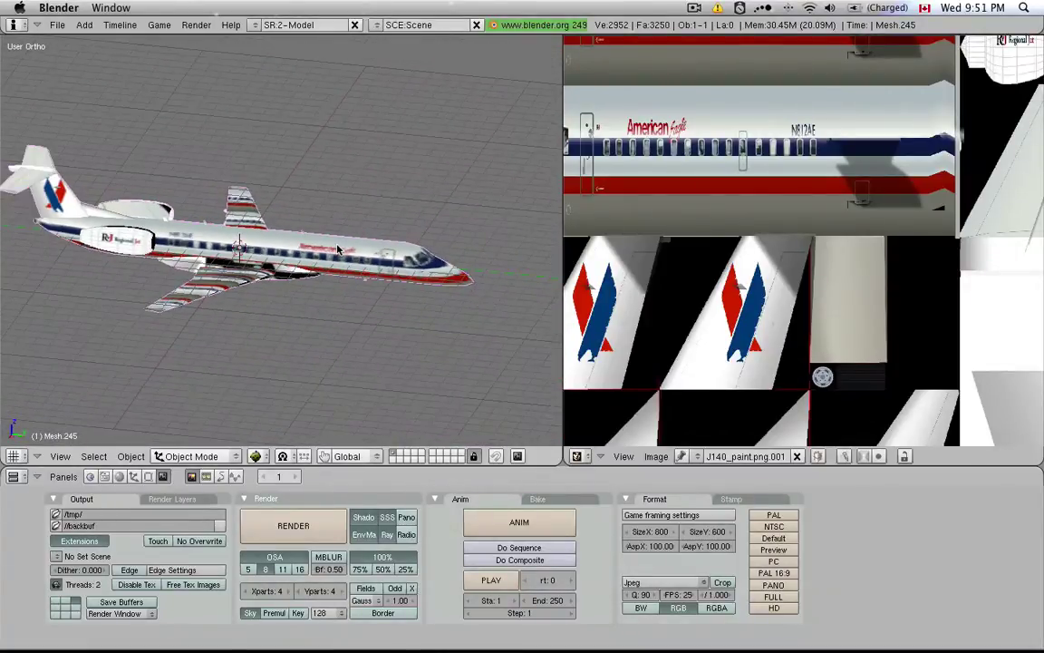
# Save the Blender scene under the new name RoughPlane
pyautogui.click(56, 25)
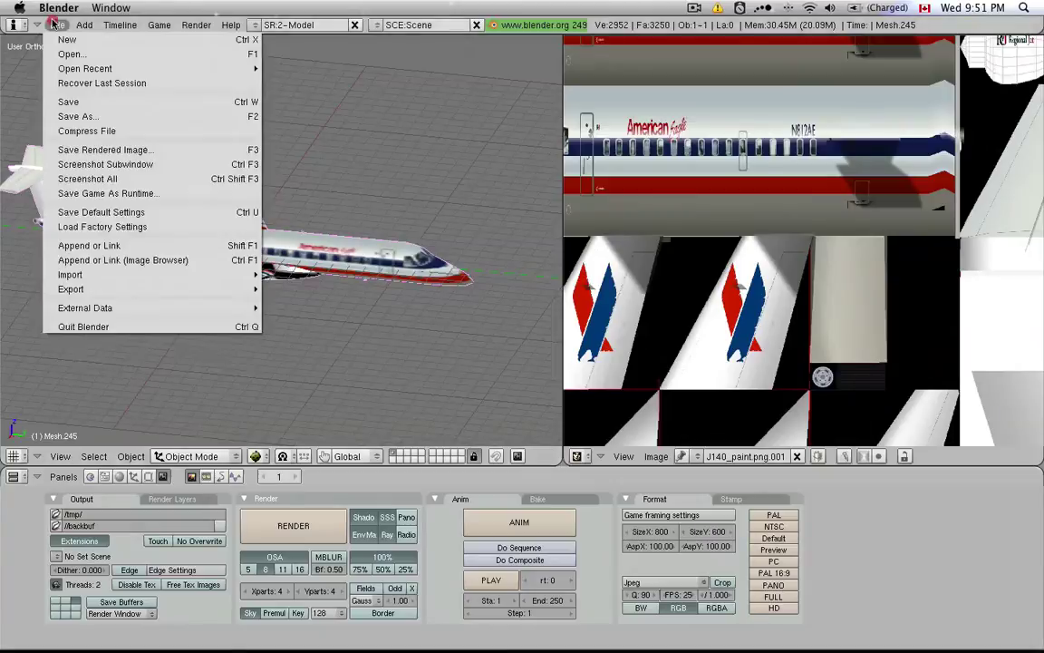
pyautogui.click(78, 116)
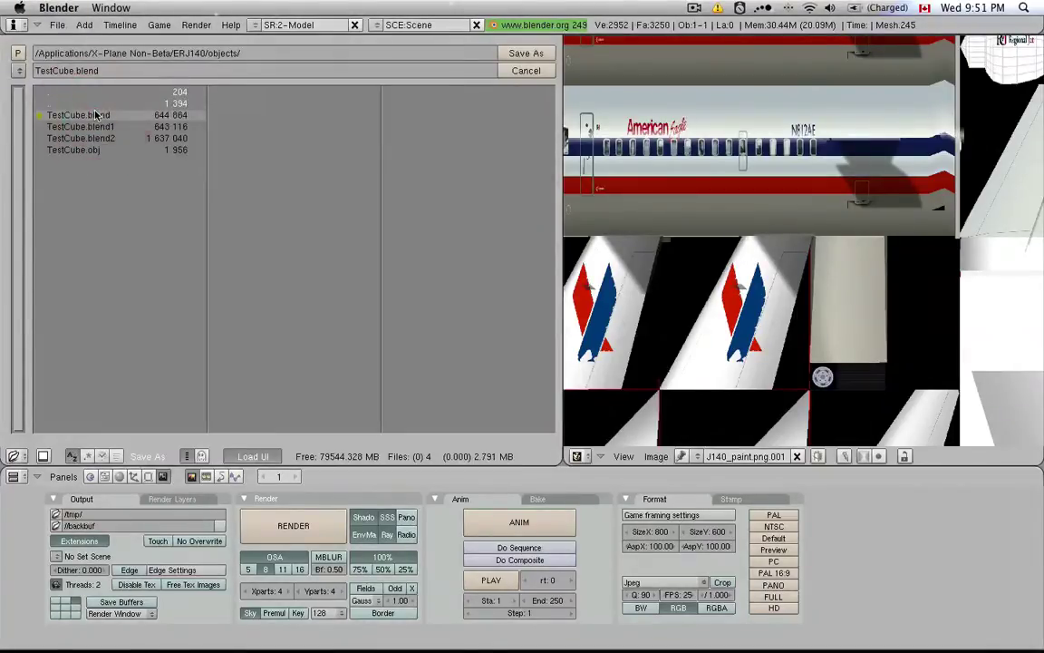
pyautogui.click(63, 71)
pyautogui.write('R')
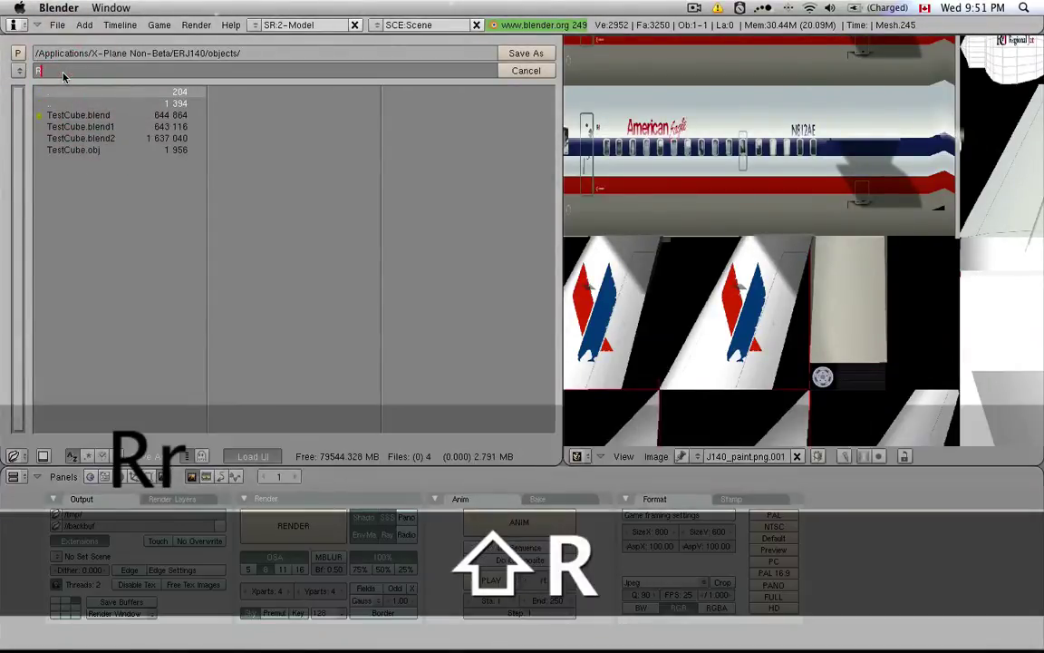
pyautogui.write('oughPlane')
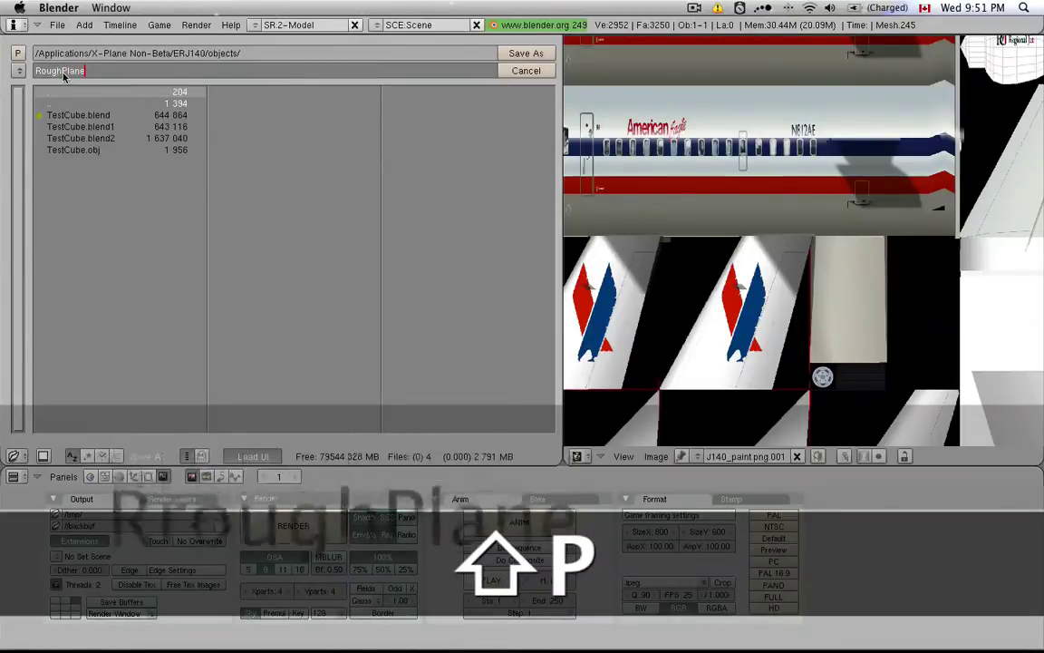
pyautogui.press('Return')
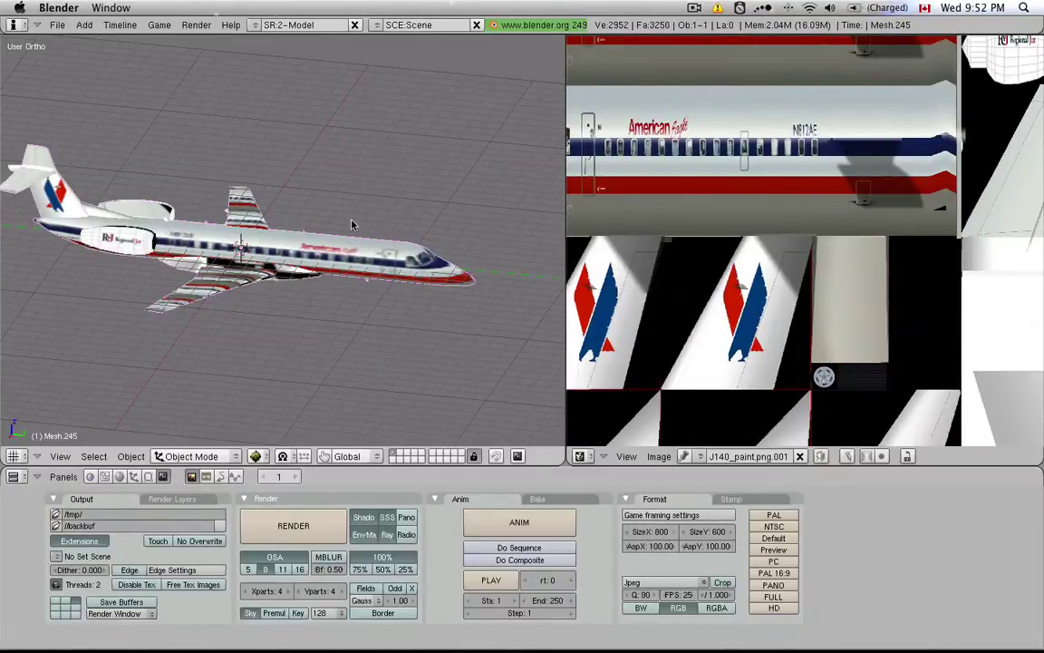
# Export the airliner as an X-Plane v8/v9 Object (.obj) and confirm the completion popup
pyautogui.click(52, 26)
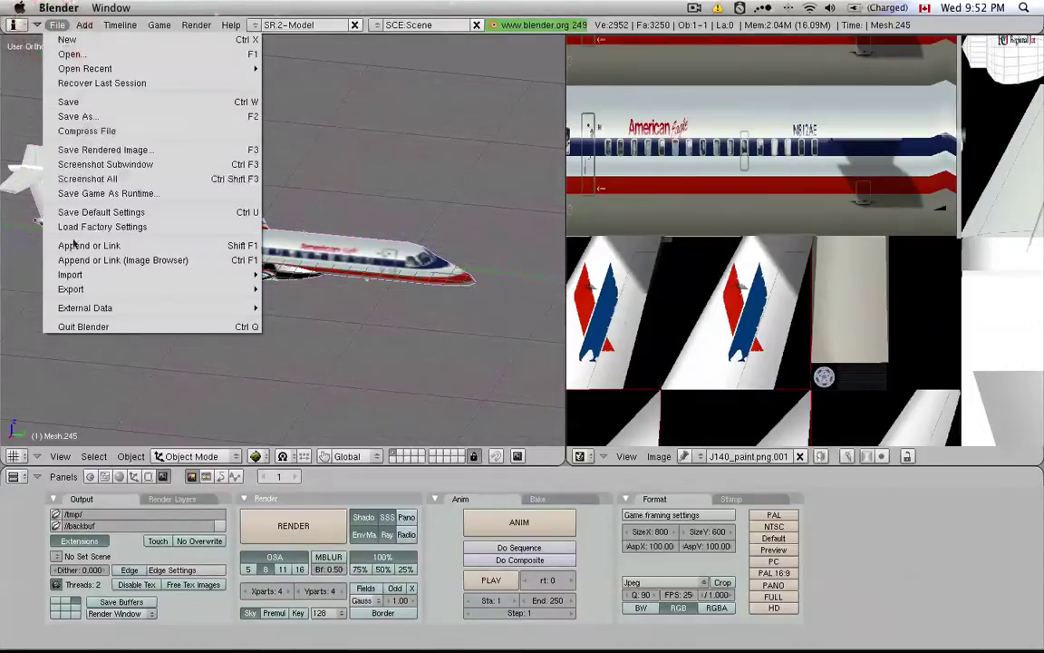
pyautogui.moveTo(196, 291)
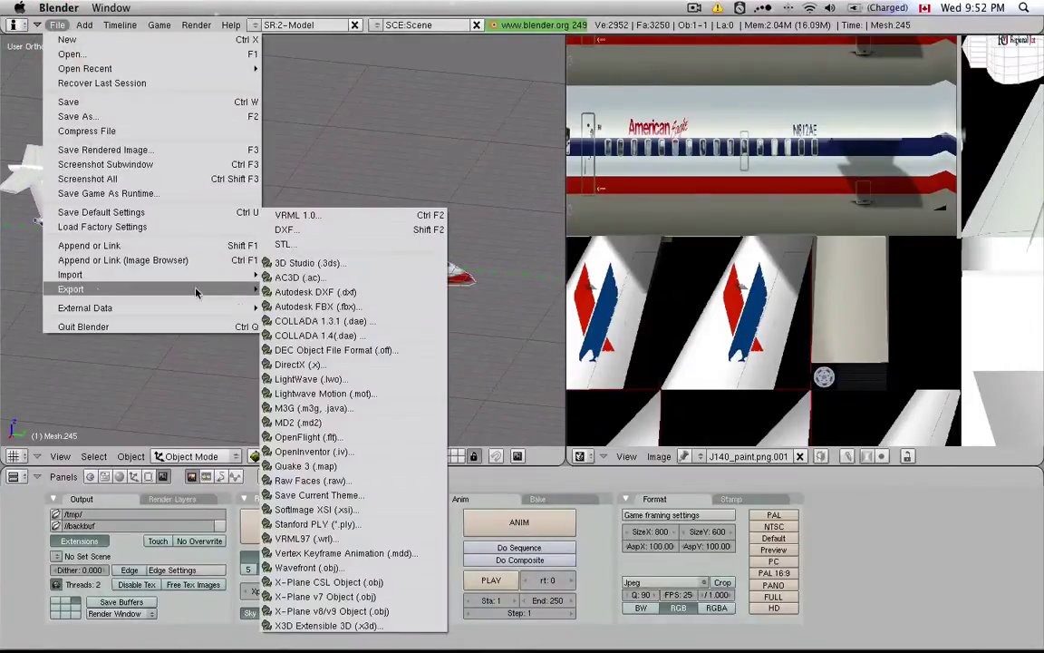
pyautogui.click(315, 612)
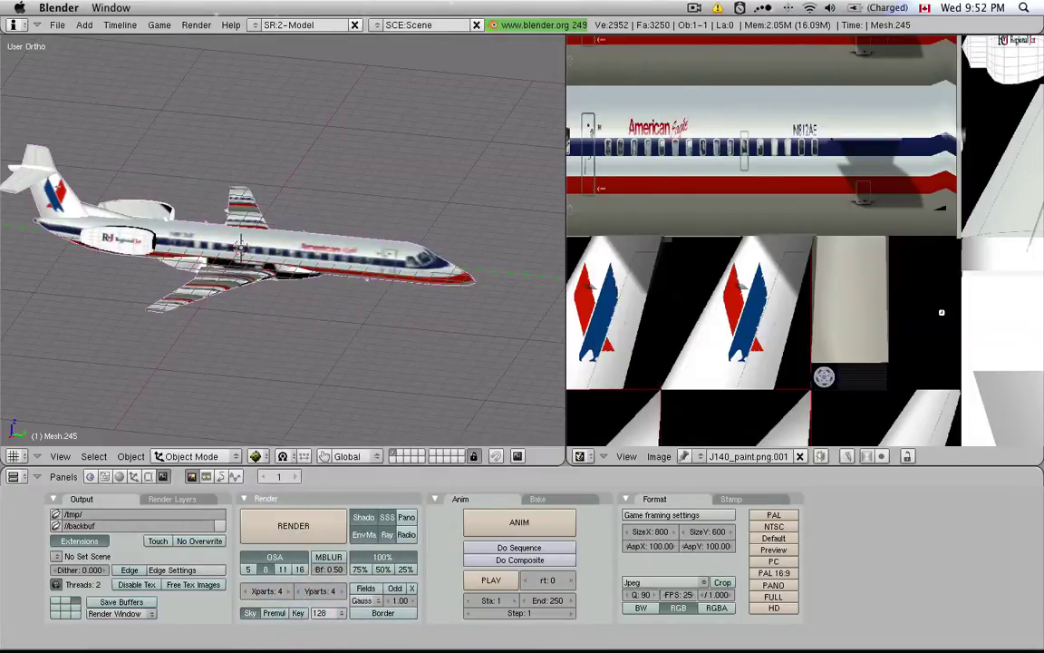
pyautogui.click(788, 108)
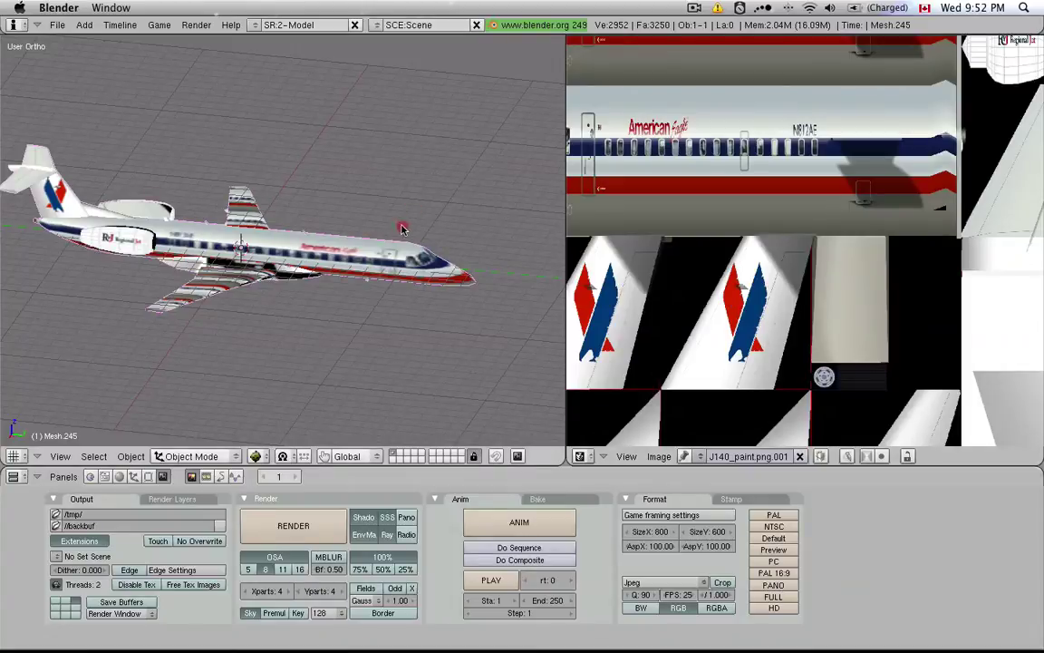
pyautogui.moveTo(403, 229); pyautogui.dragTo(438, 207, button='middle')
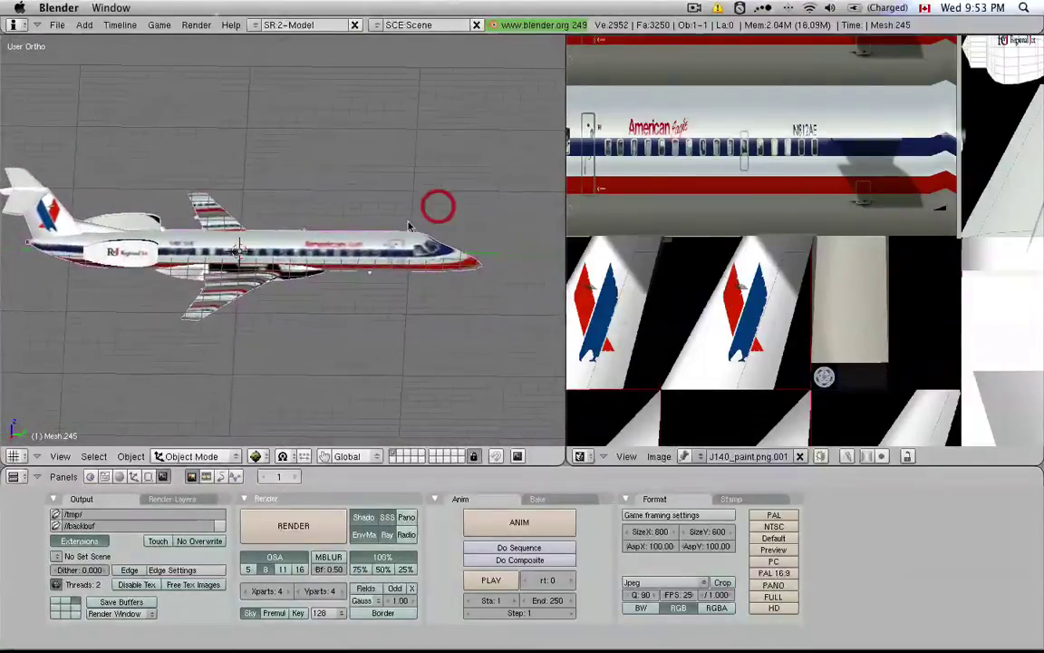
pyautogui.scroll(5, 380, 275)
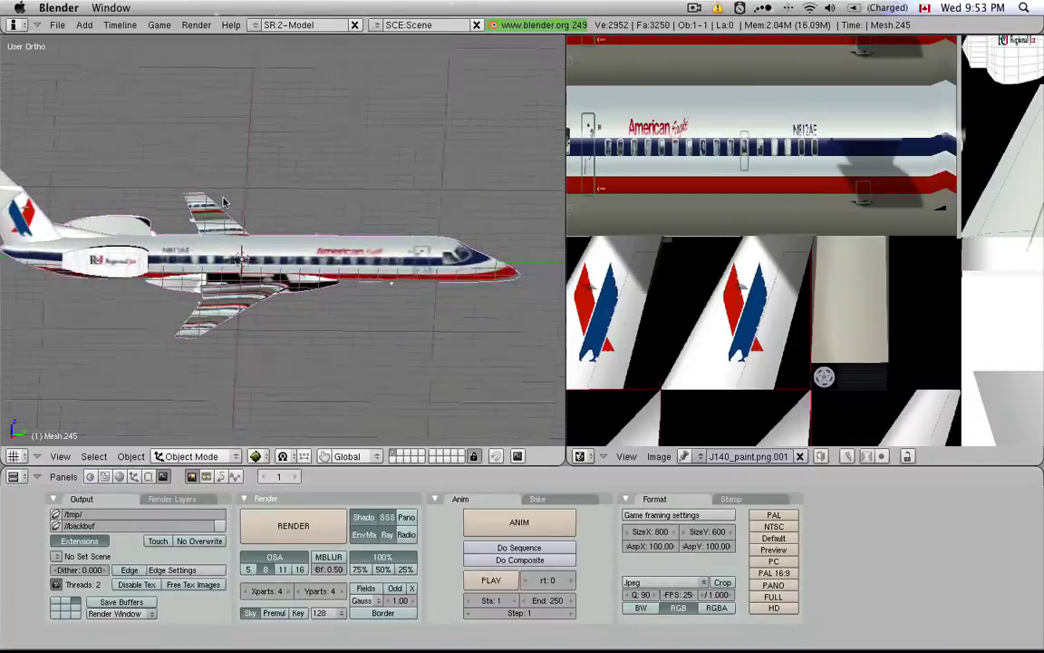
pyautogui.press('super+Tab')
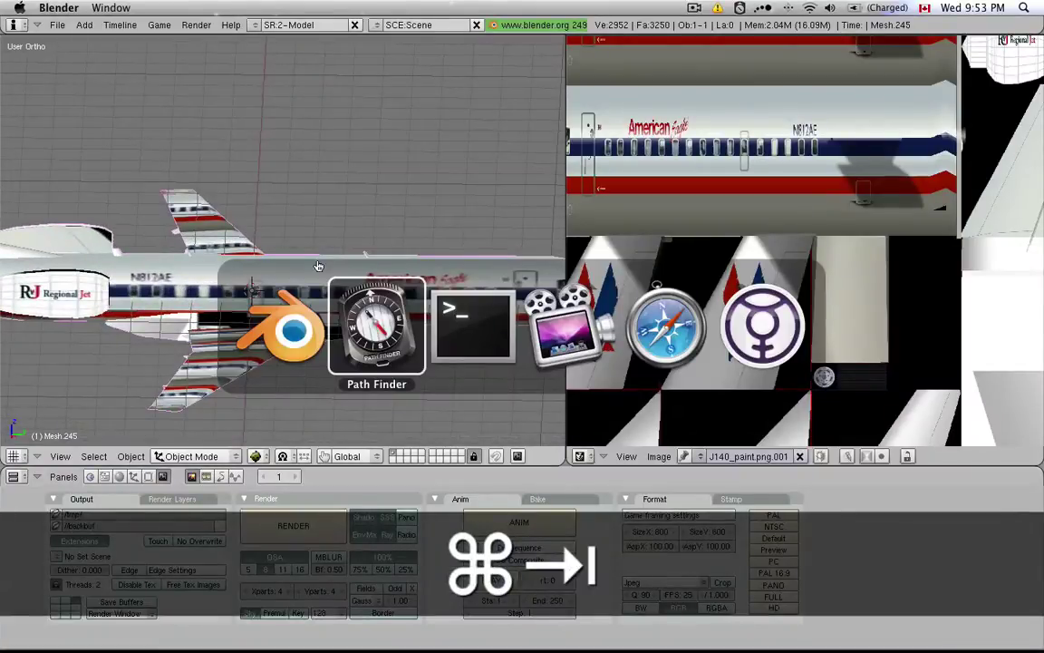
# Bring Plane-Maker forward and rotate the aircraft to reveal wings and engines
pyautogui.press('super+Tab')
pyautogui.press('a')
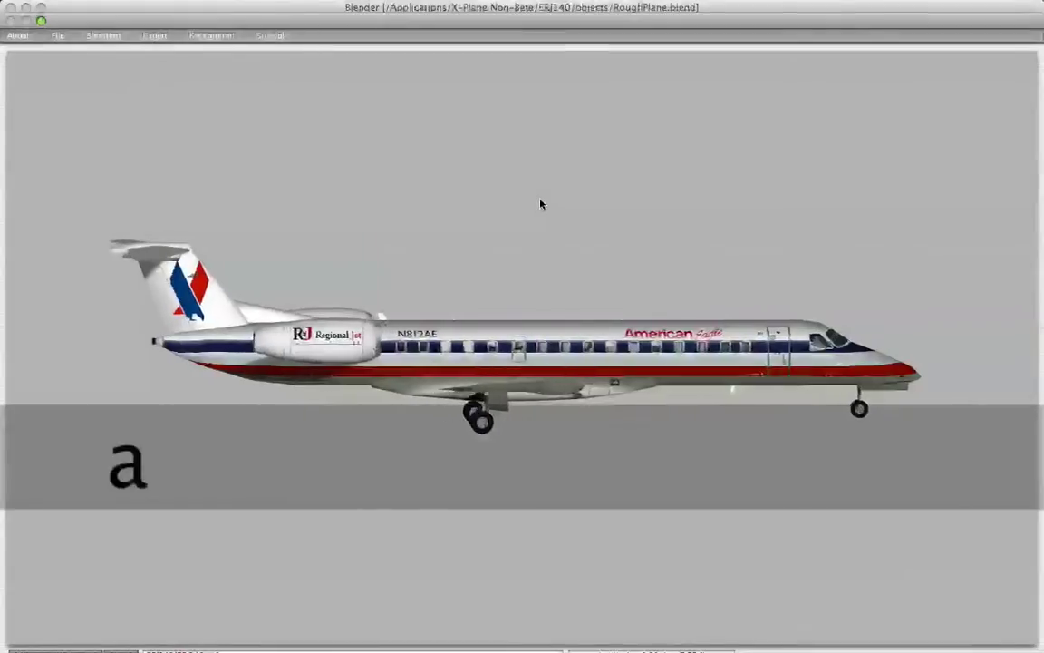
pyautogui.press('s')
pyautogui.press('w')
pyautogui.press('a')
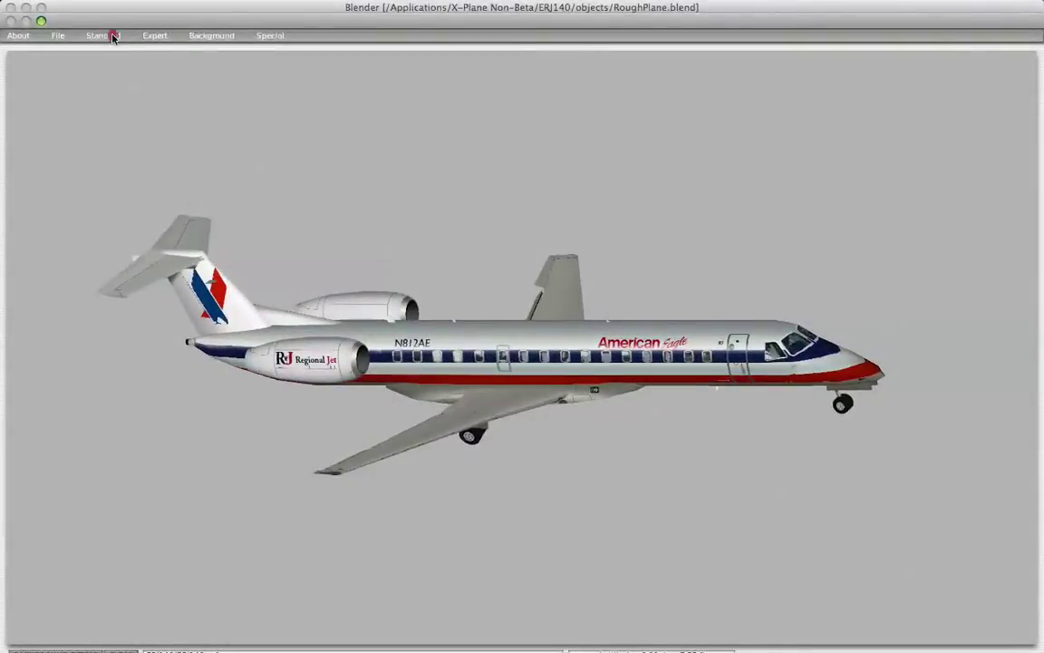
# Attach RoughPlane.obj from ERJ140/objects as the first Misc Objects row
pyautogui.click(113, 37)
pyautogui.click(108, 145)
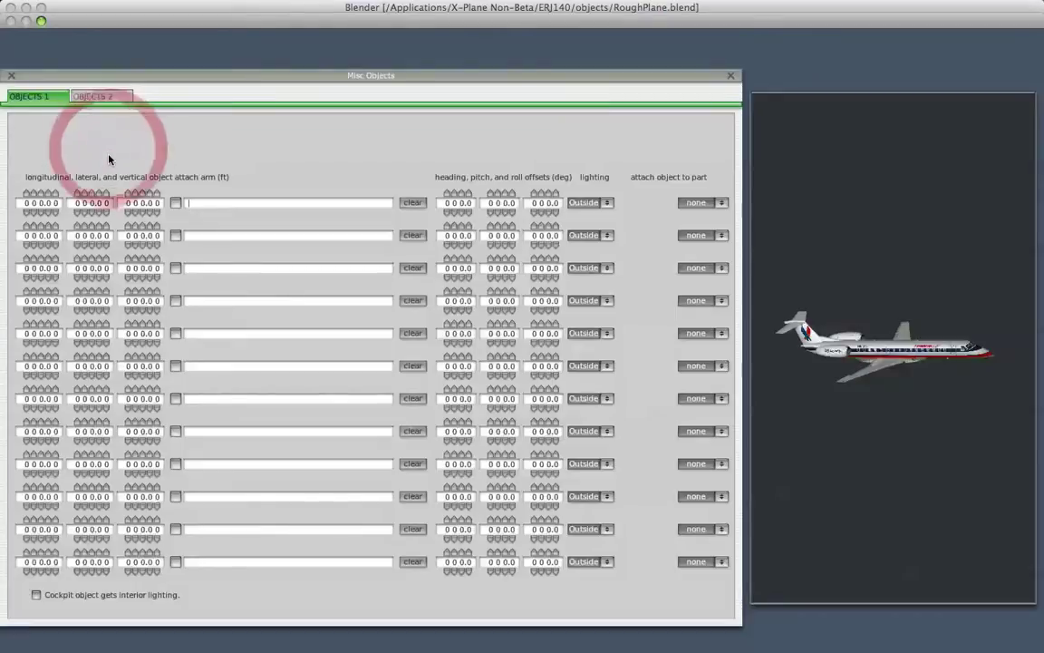
pyautogui.click(174, 205)
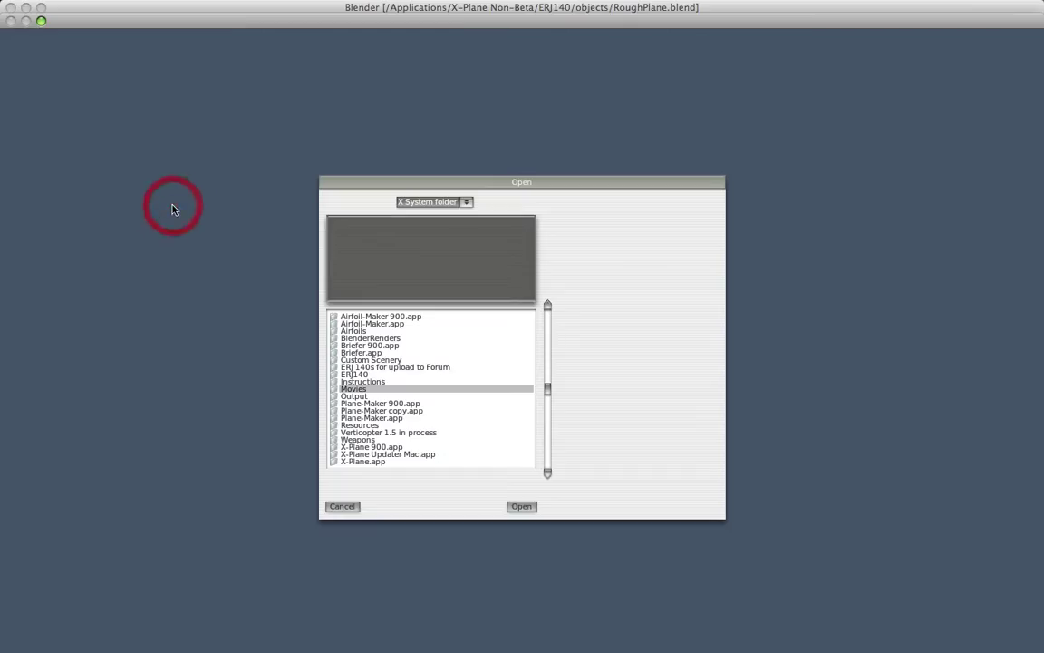
pyautogui.click(356, 374)
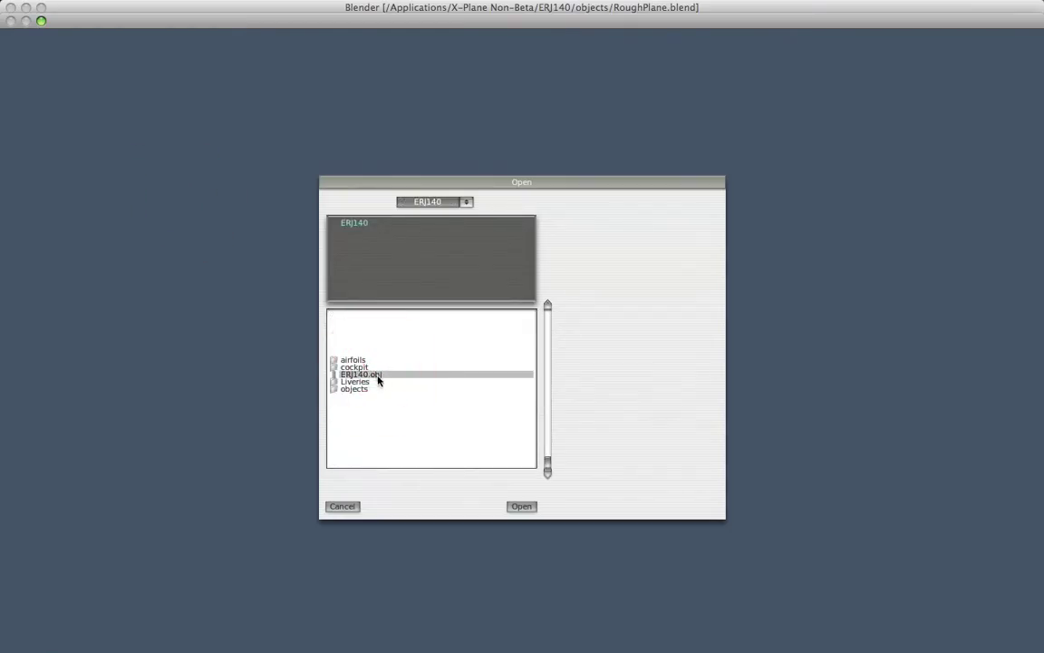
pyautogui.click(365, 389)
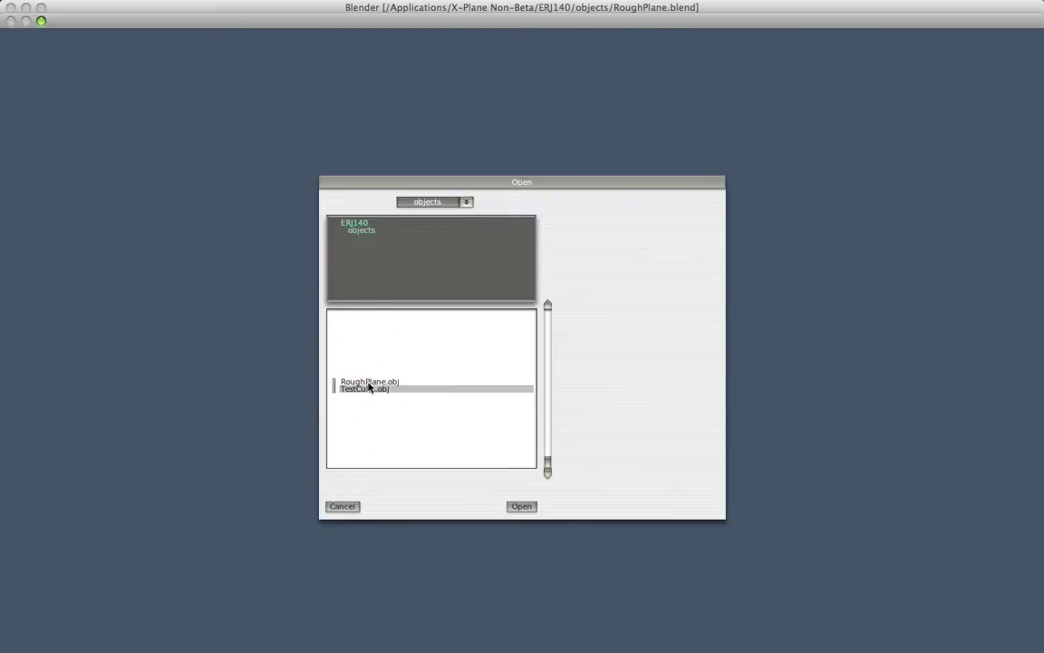
pyautogui.doubleClick(369, 382)
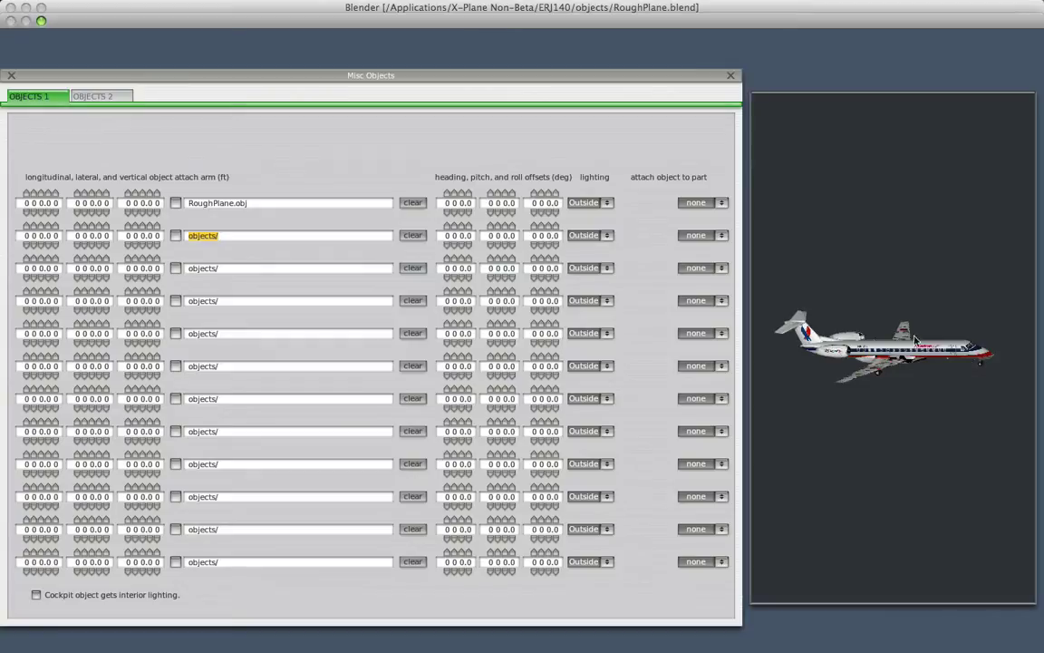
# Nudge row 1's vertical arm up and back down so RoughPlane overlaps the Plane-Maker airliner
pyautogui.click(133, 192)
pyautogui.click(133, 192)
pyautogui.click(133, 192)
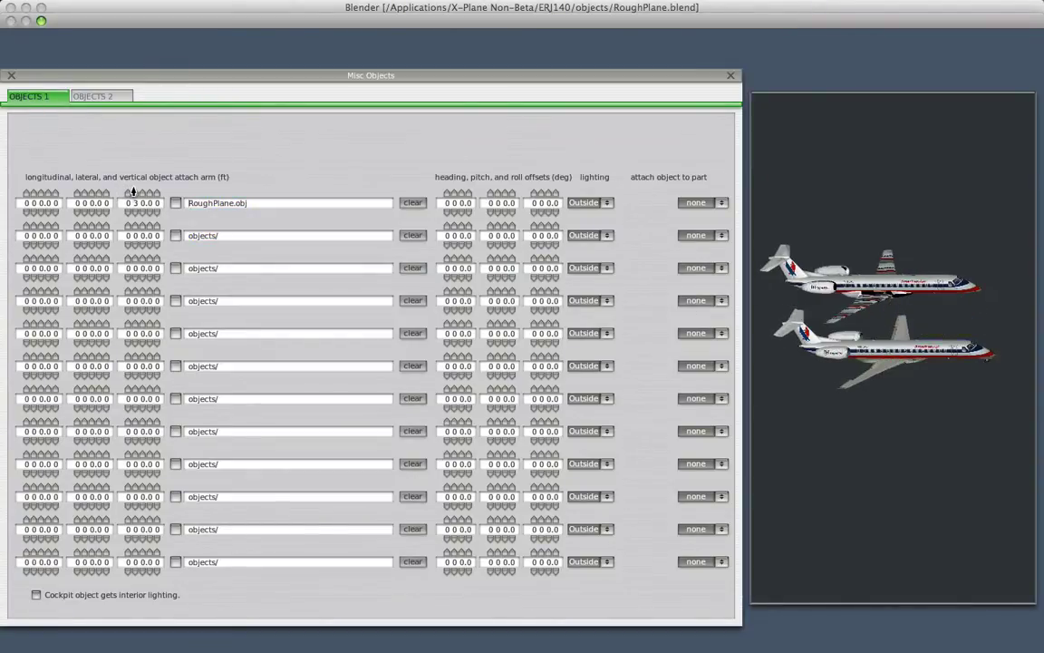
pyautogui.click(134, 208)
pyautogui.click(134, 208)
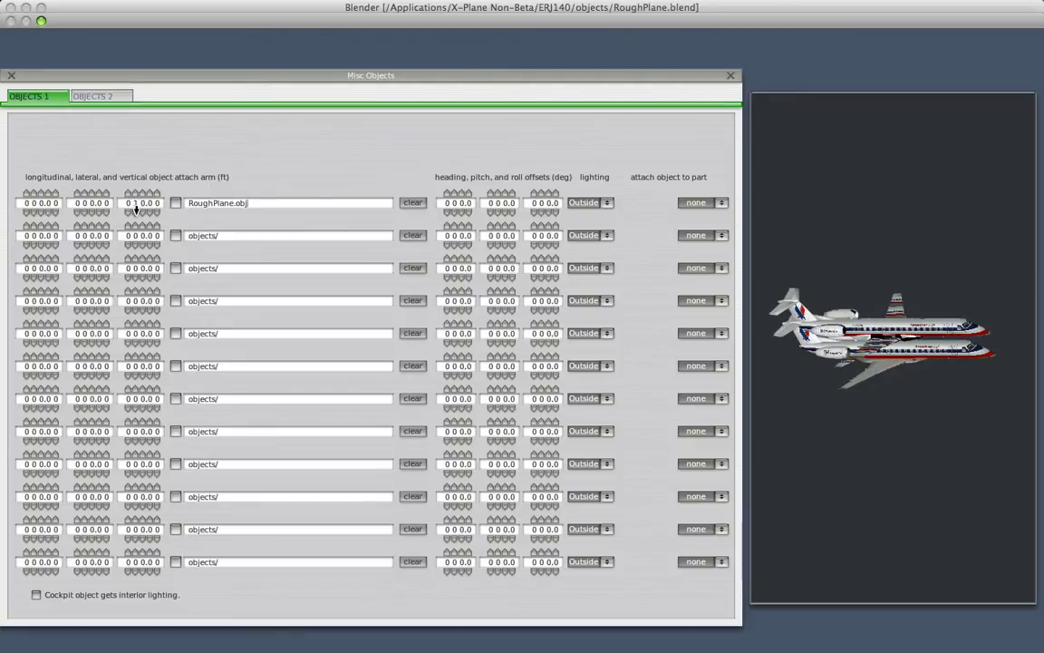
pyautogui.click(134, 208)
pyautogui.click(133, 193)
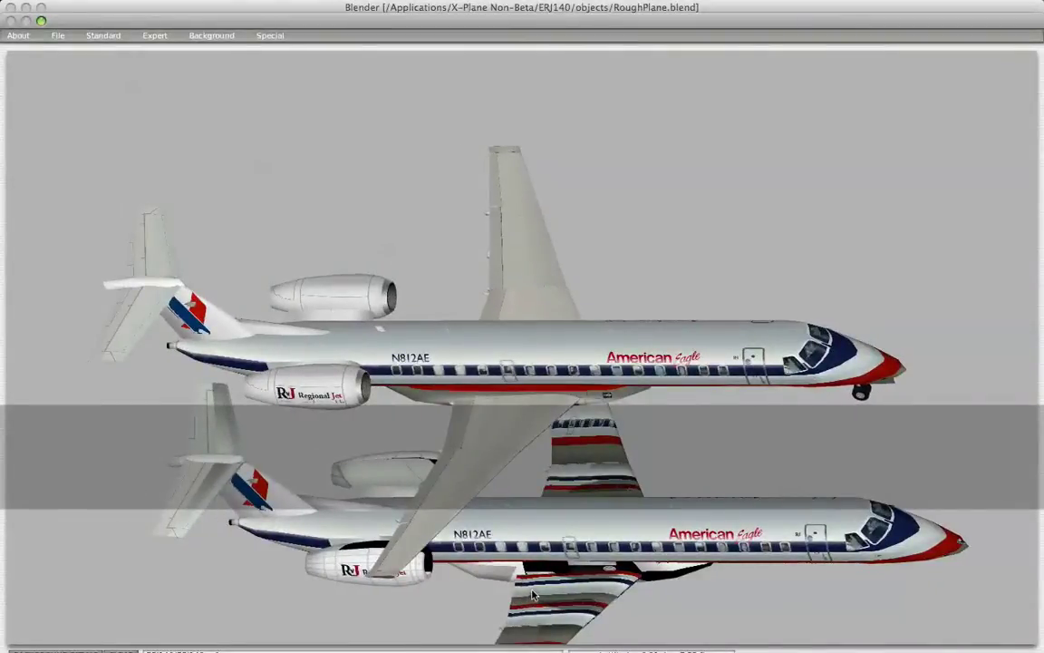
pyautogui.press('s')
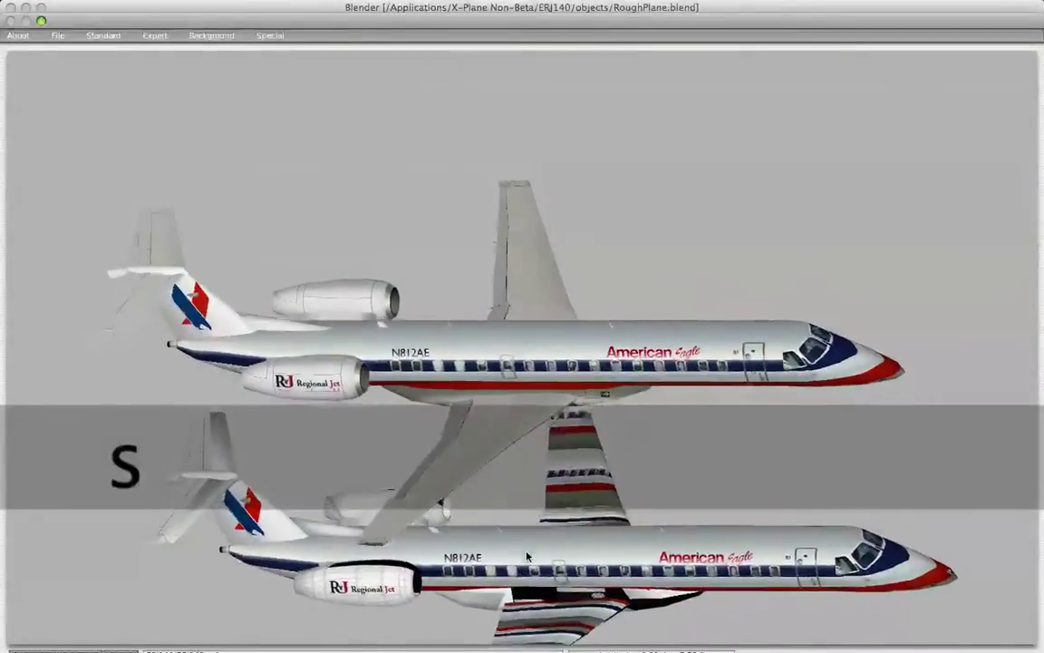
pyautogui.press('w')
pyautogui.press('d')
pyautogui.press('s')
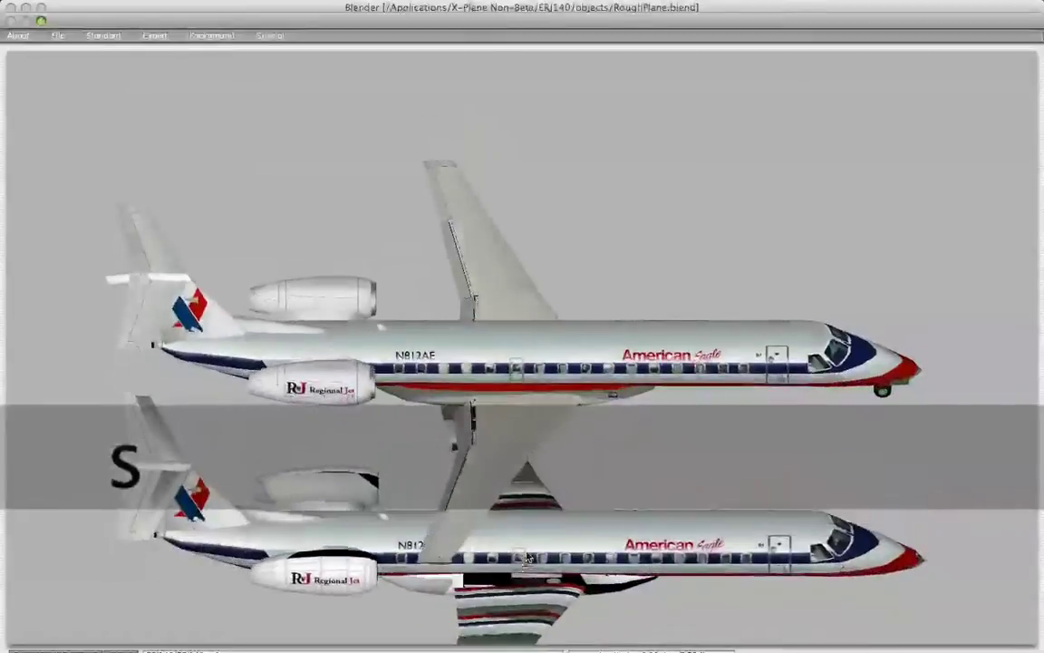
# Open another Standard editing screen and tilt the view down onto the wings
pyautogui.click(107, 35)
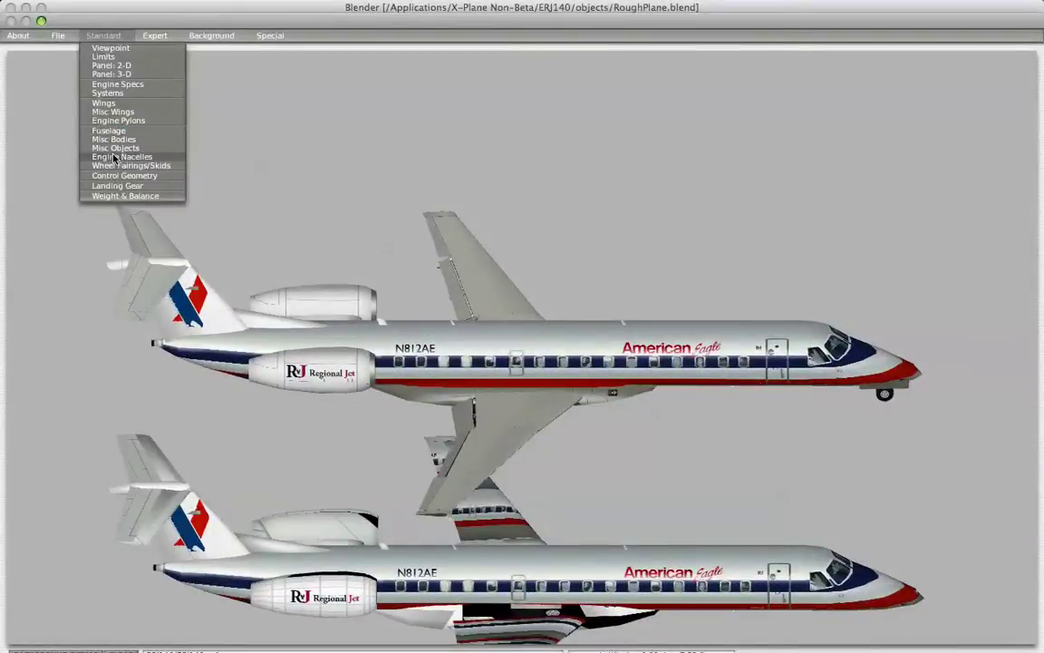
pyautogui.click(113, 162)
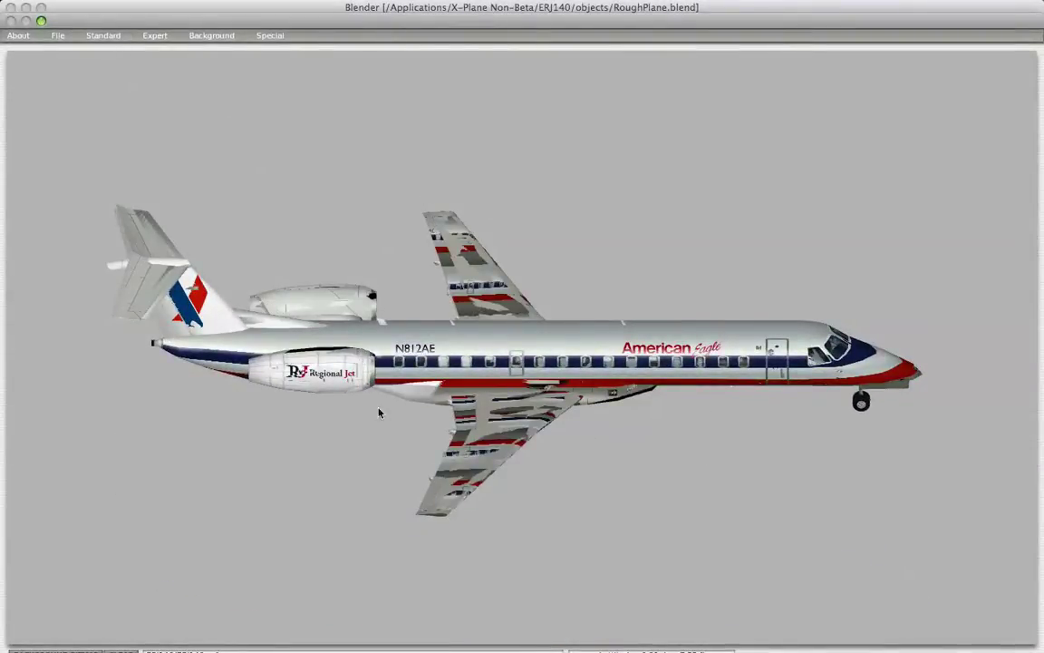
pyautogui.press('a')
pyautogui.press('s')
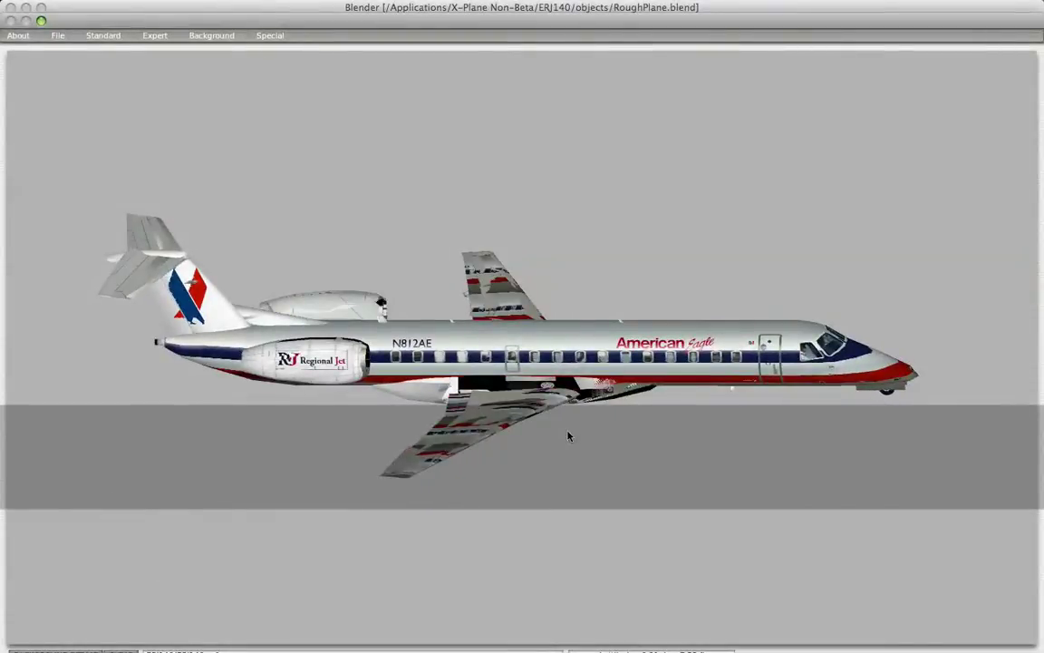
pyautogui.press('w')
pyautogui.press('w')
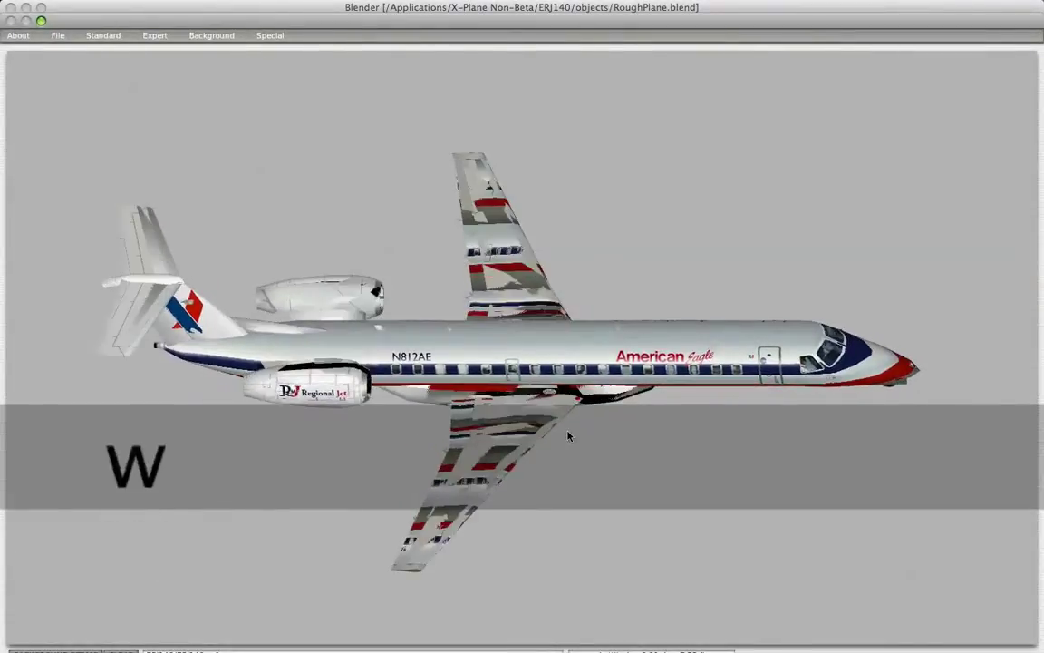
pyautogui.press('d')
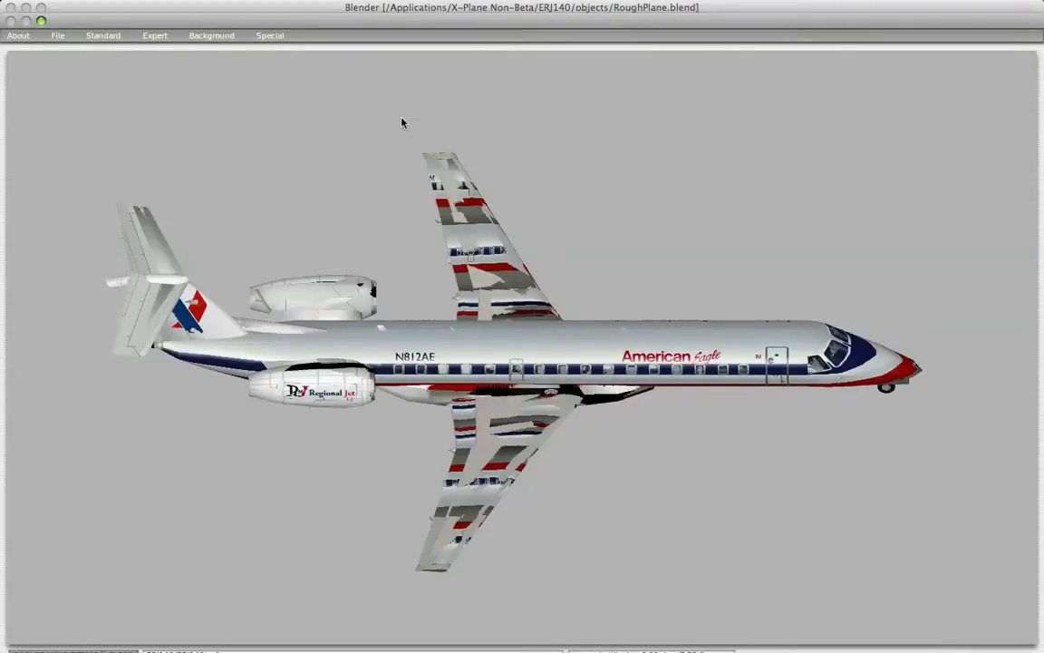
# Briefly open and close the Wings settings, then rotate back to a side view showing the wings
pyautogui.click(104, 35)
pyautogui.click(104, 103)
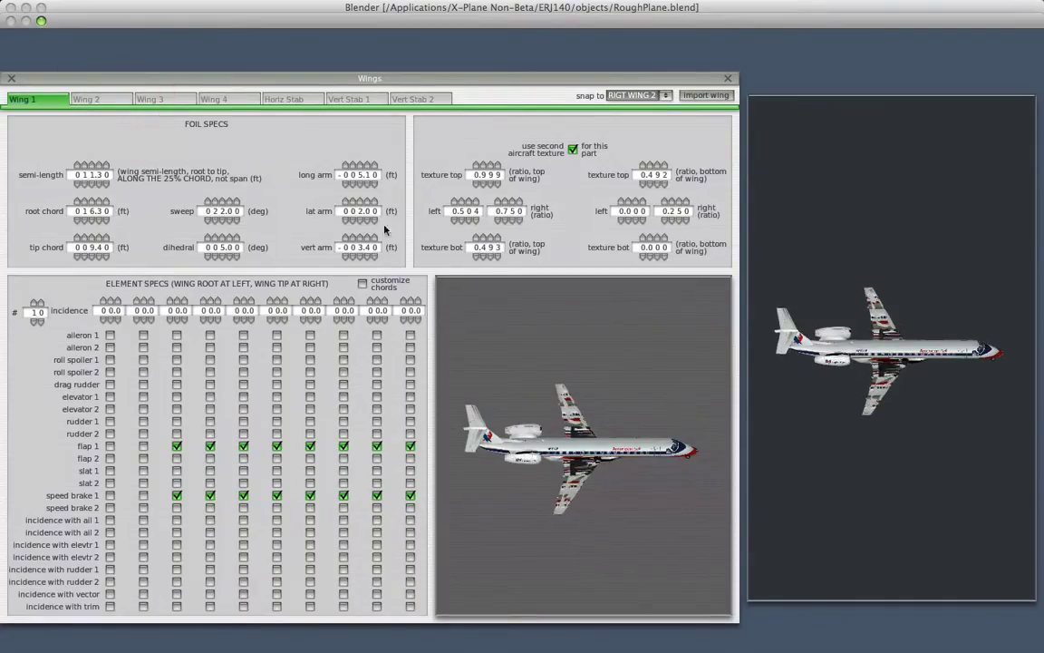
pyautogui.click(13, 79)
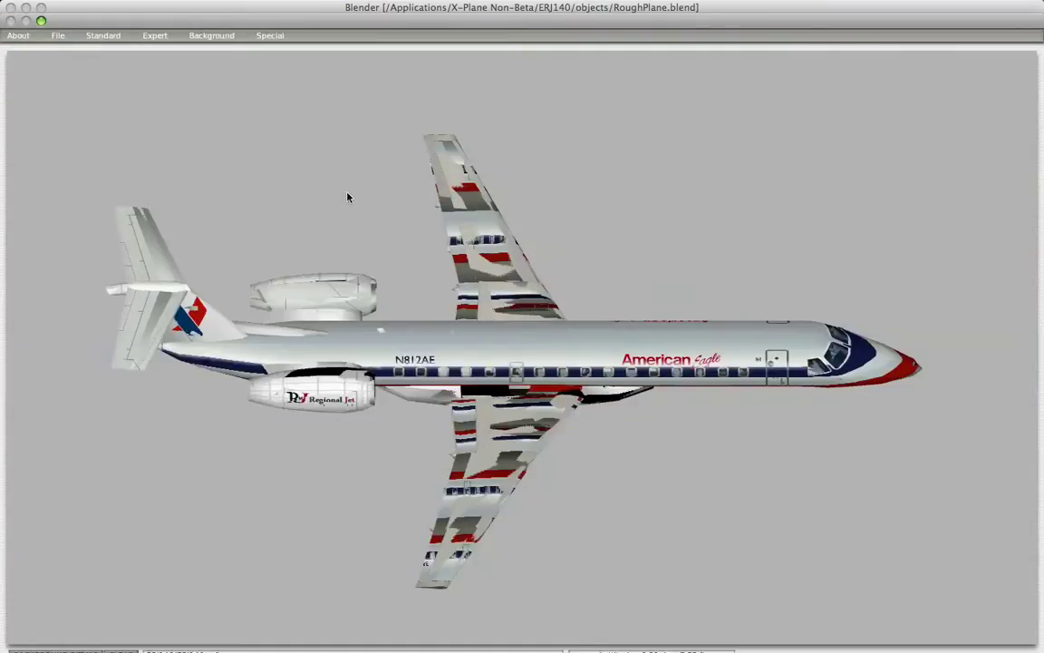
pyautogui.press('w')
pyautogui.press('s')
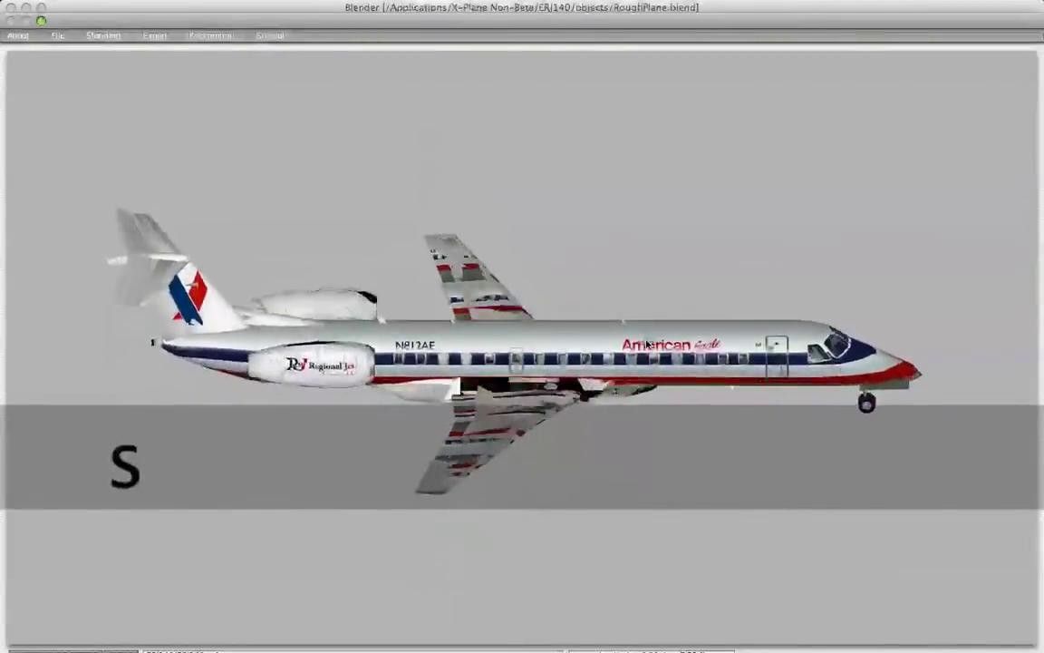
pyautogui.press('s')
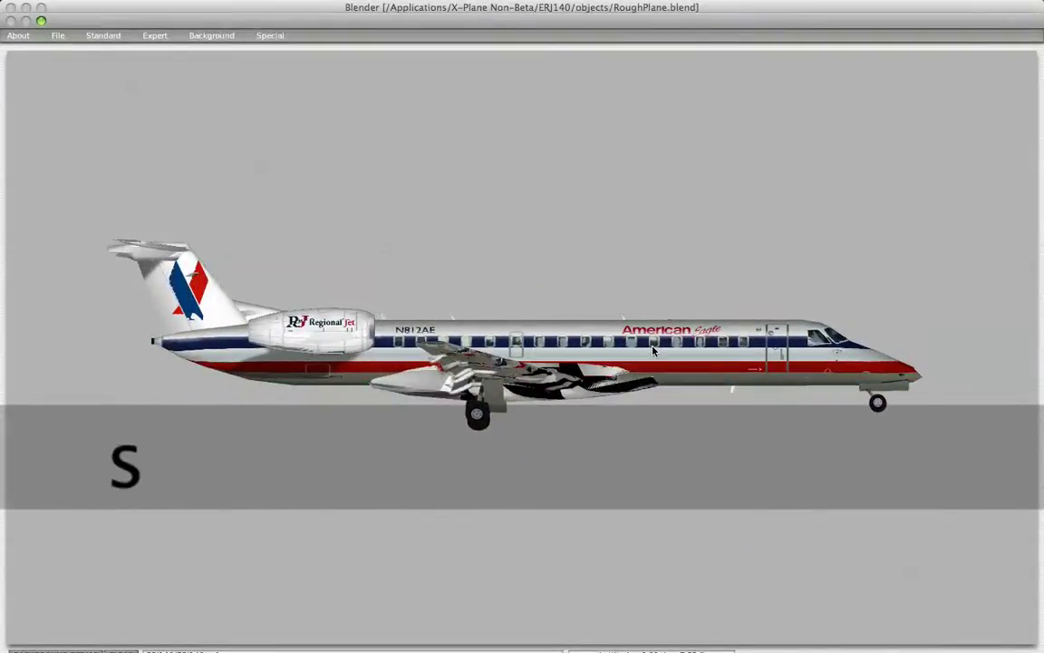
pyautogui.press('w')
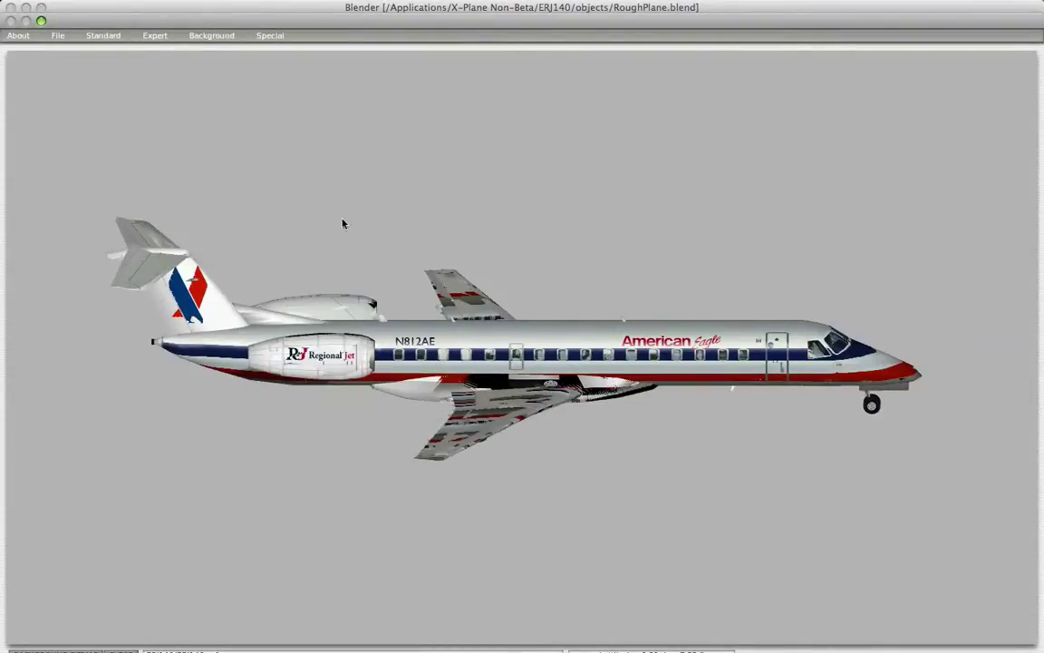
# Open Expert > Part Visibility and mark every Plane-Maker part invisible
pyautogui.click(156, 39)
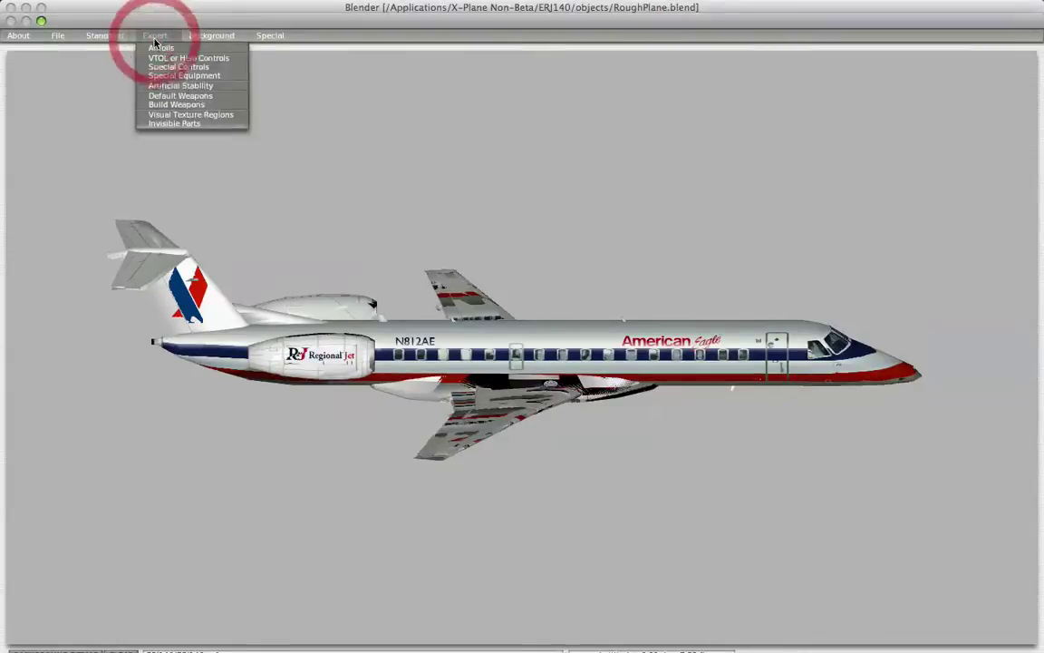
pyautogui.click(175, 125)
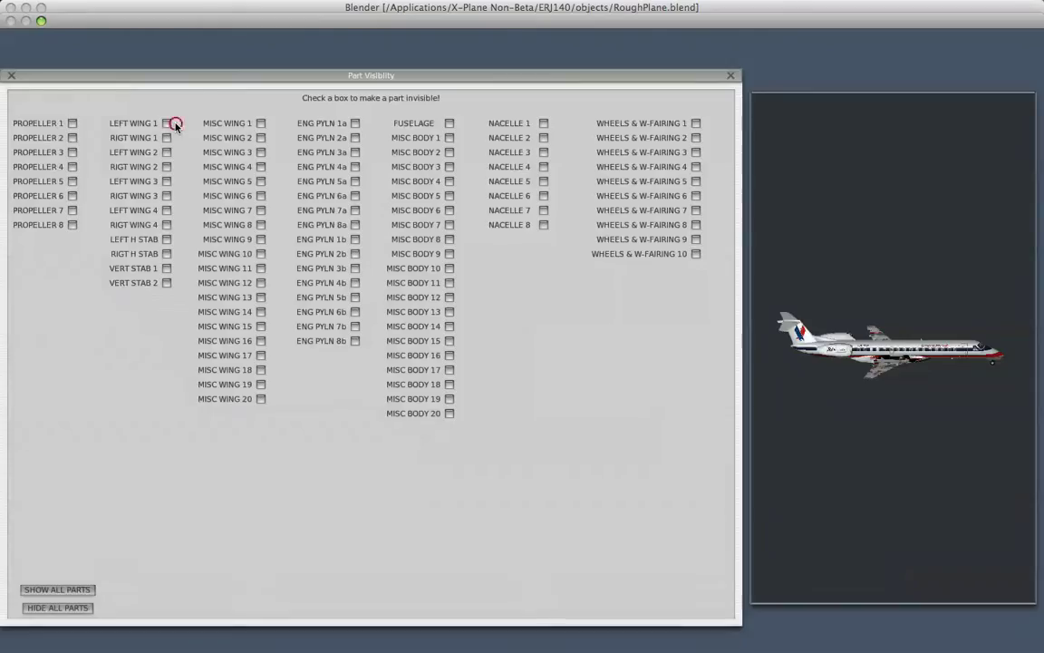
pyautogui.click(70, 609)
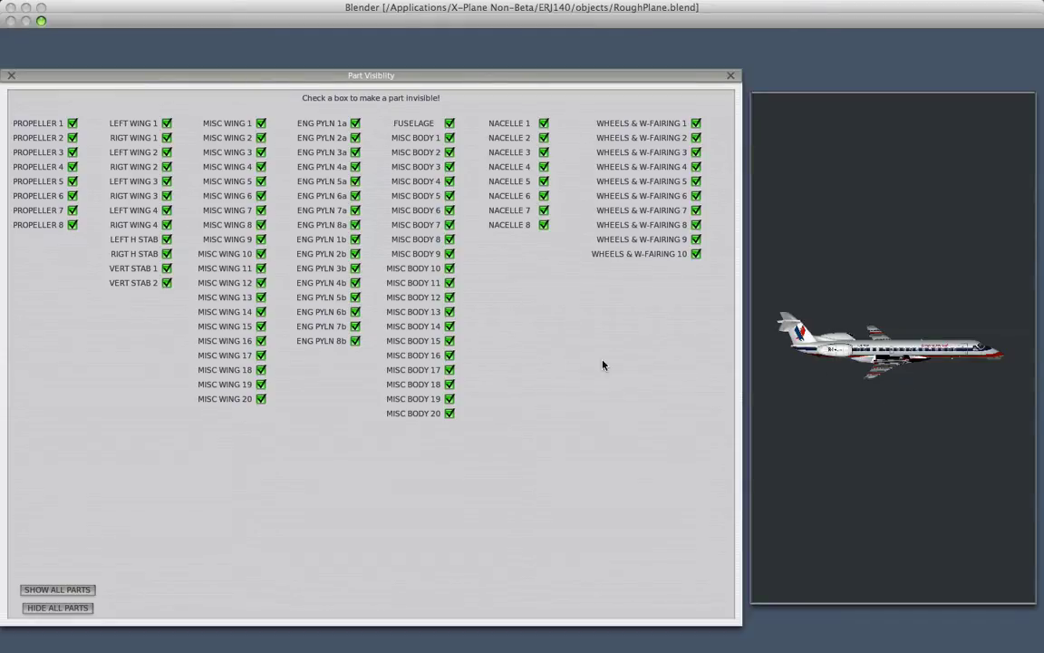
pyautogui.click(11, 76)
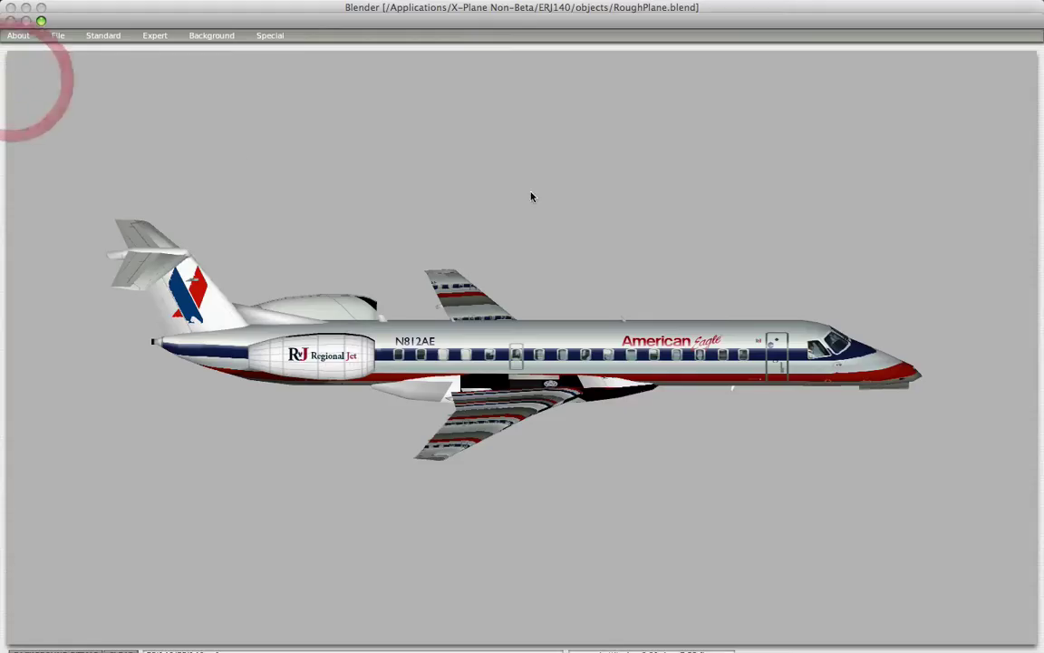
pyautogui.press('w')
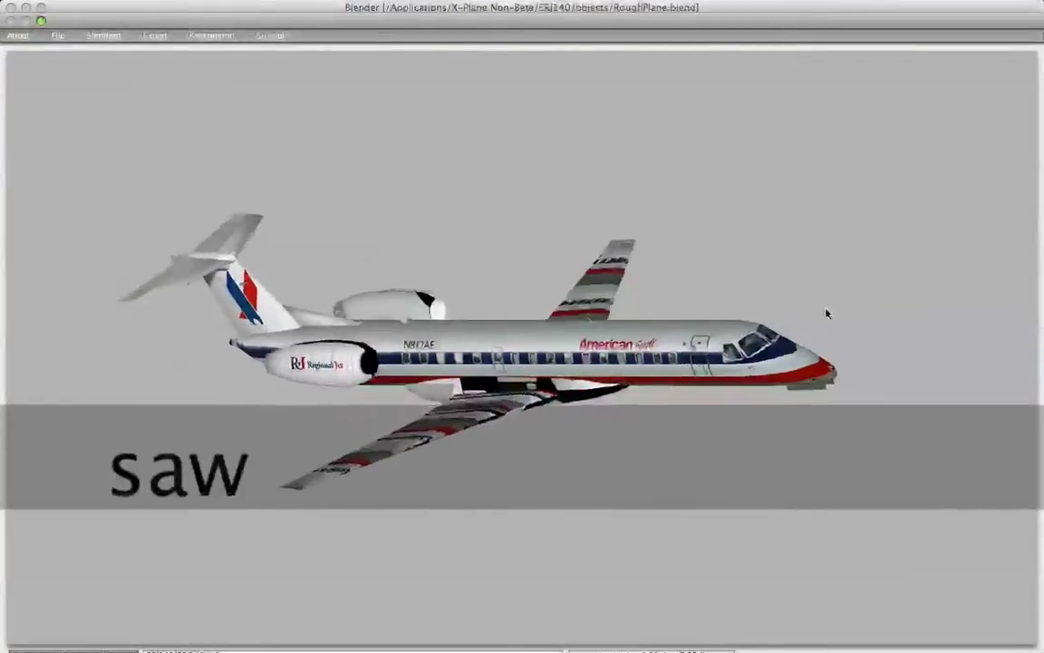
pyautogui.press('d')
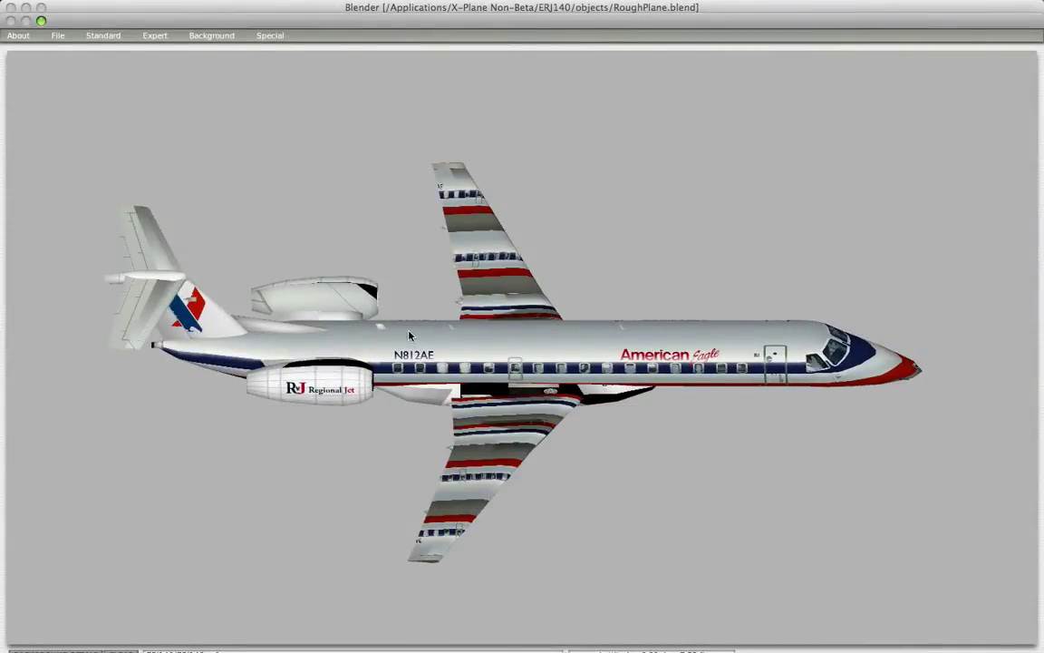
pyautogui.press('s')
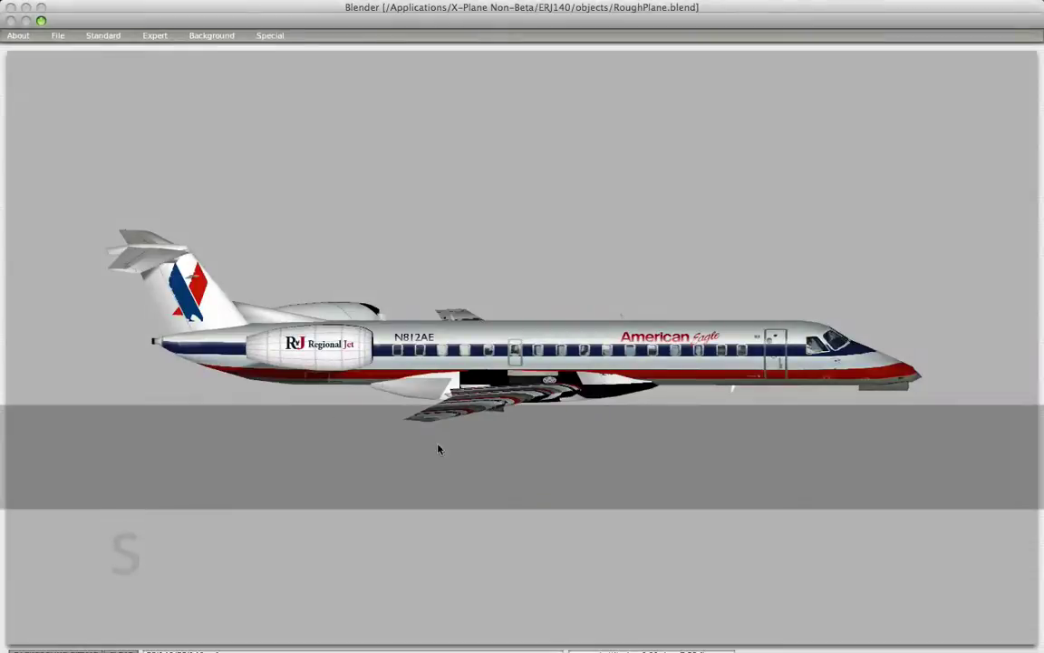
pyautogui.press('s')
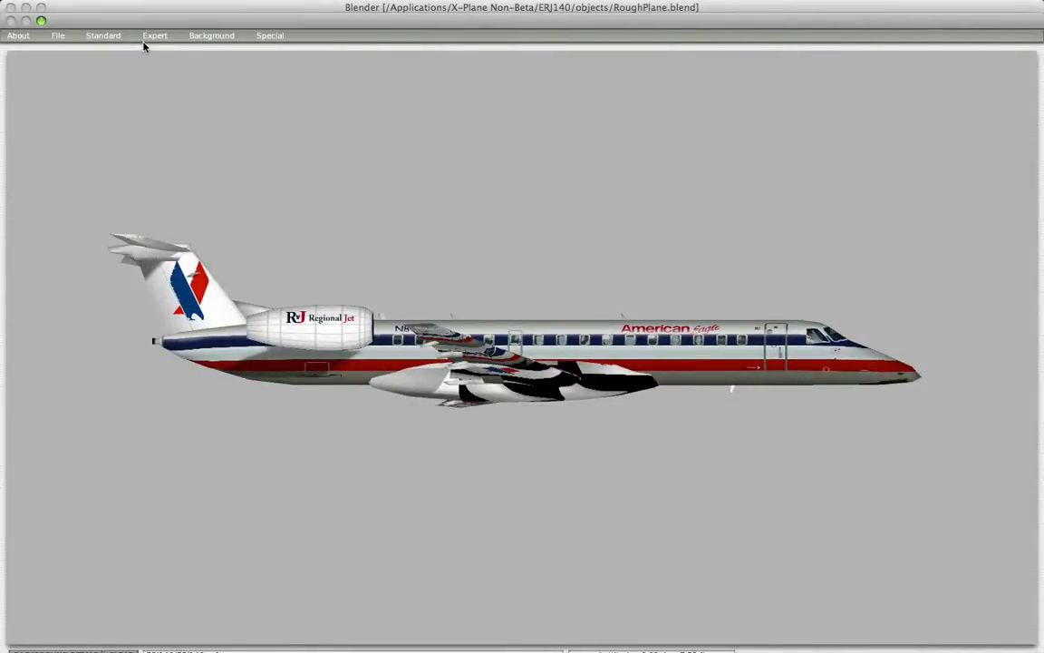
pyautogui.click(147, 37)
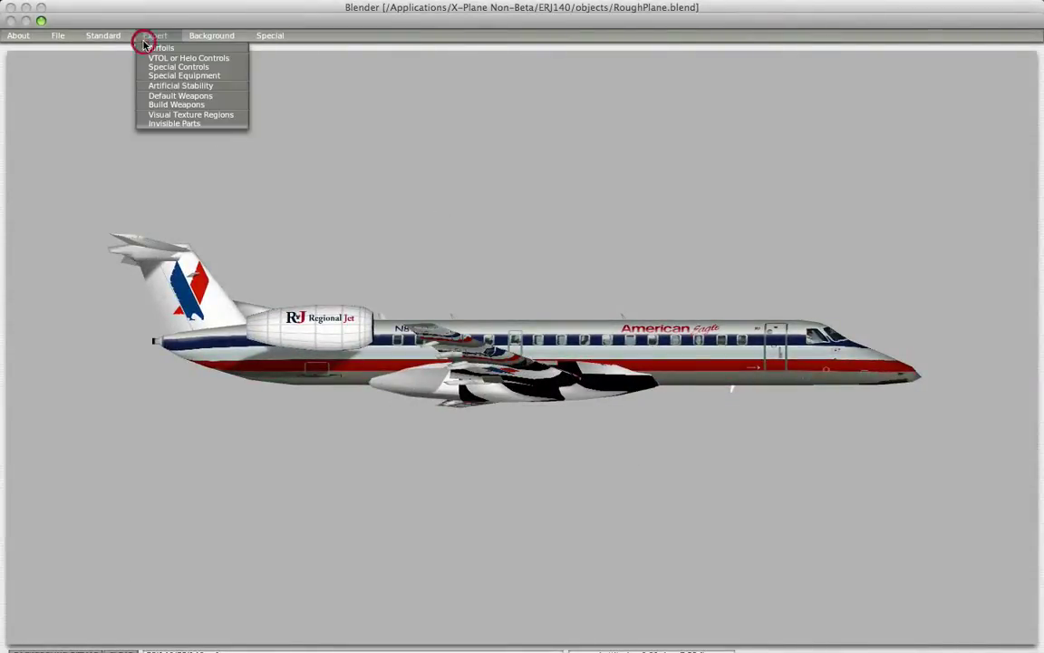
pyautogui.click(153, 124)
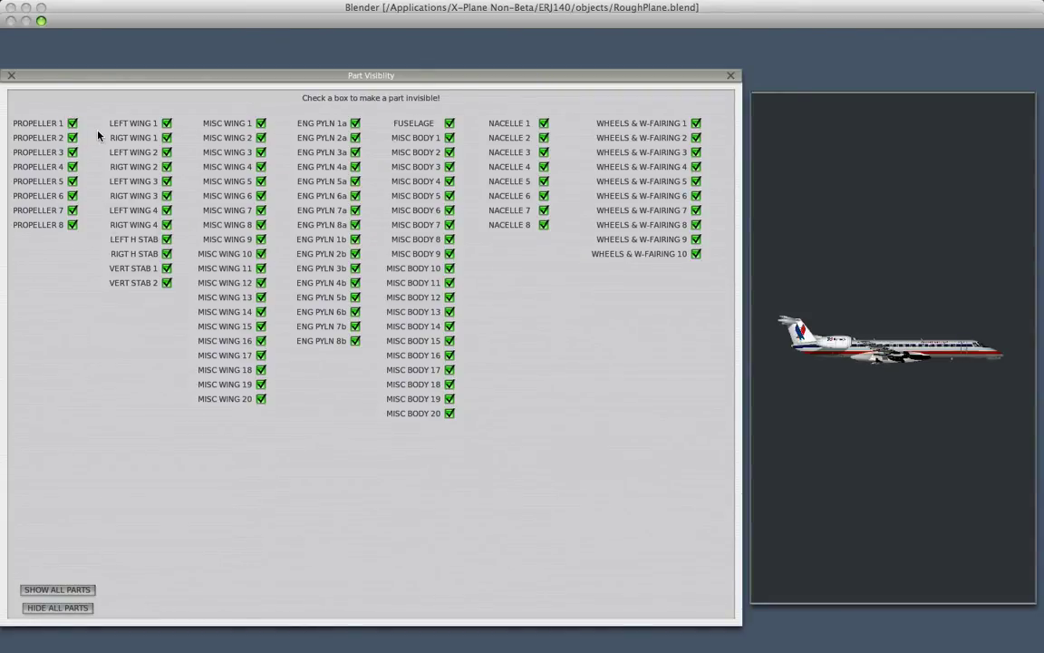
pyautogui.press('s')
pyautogui.press('w')
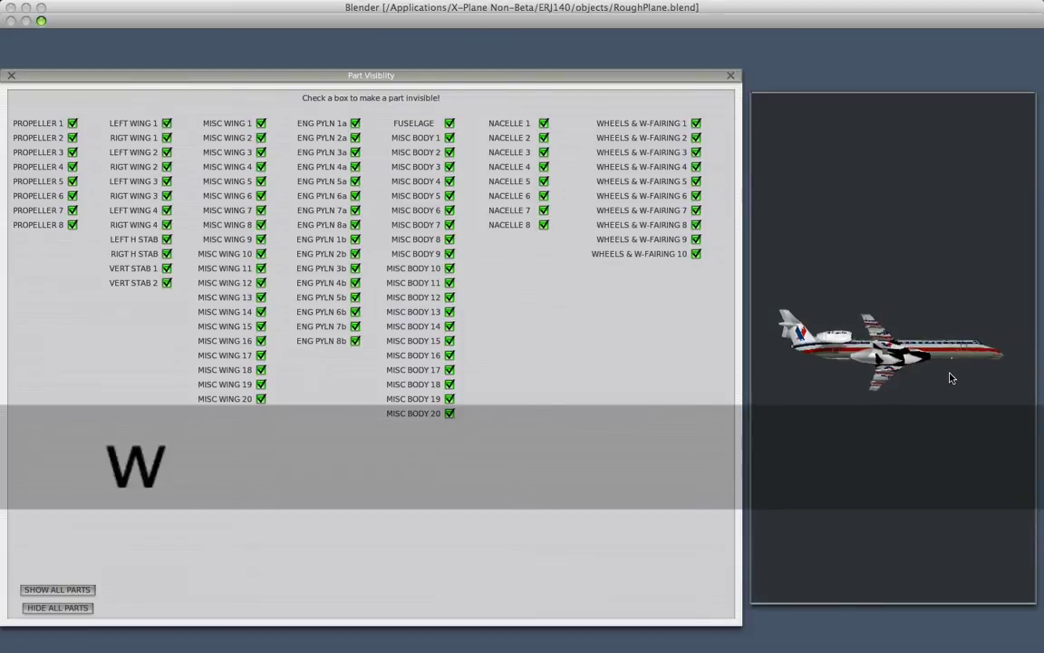
pyautogui.press('a')
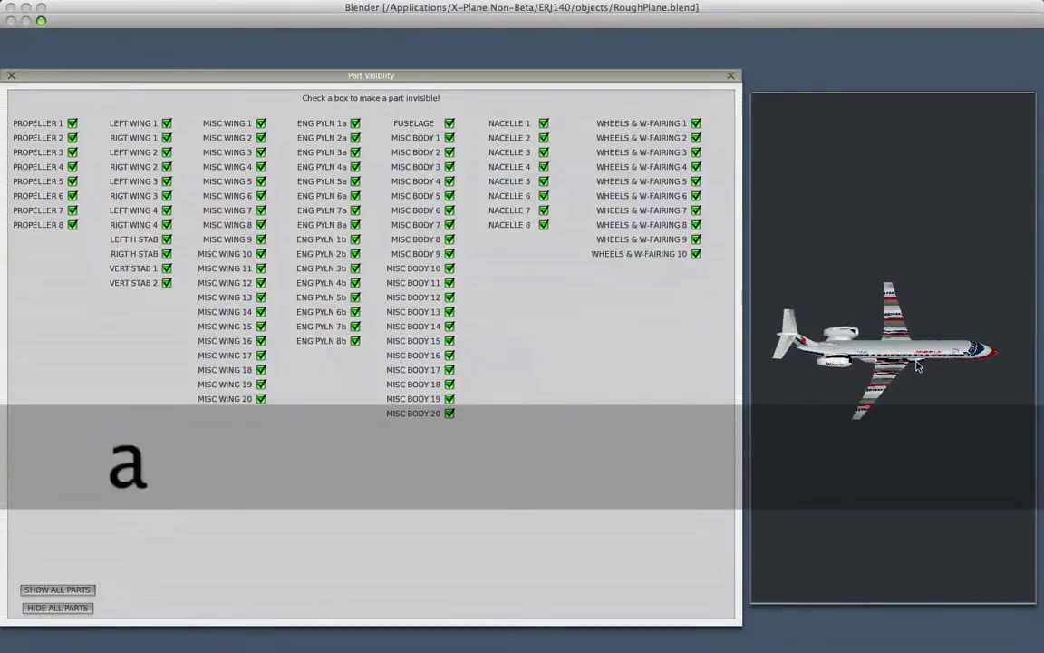
pyautogui.click(10, 77)
pyautogui.press('d')
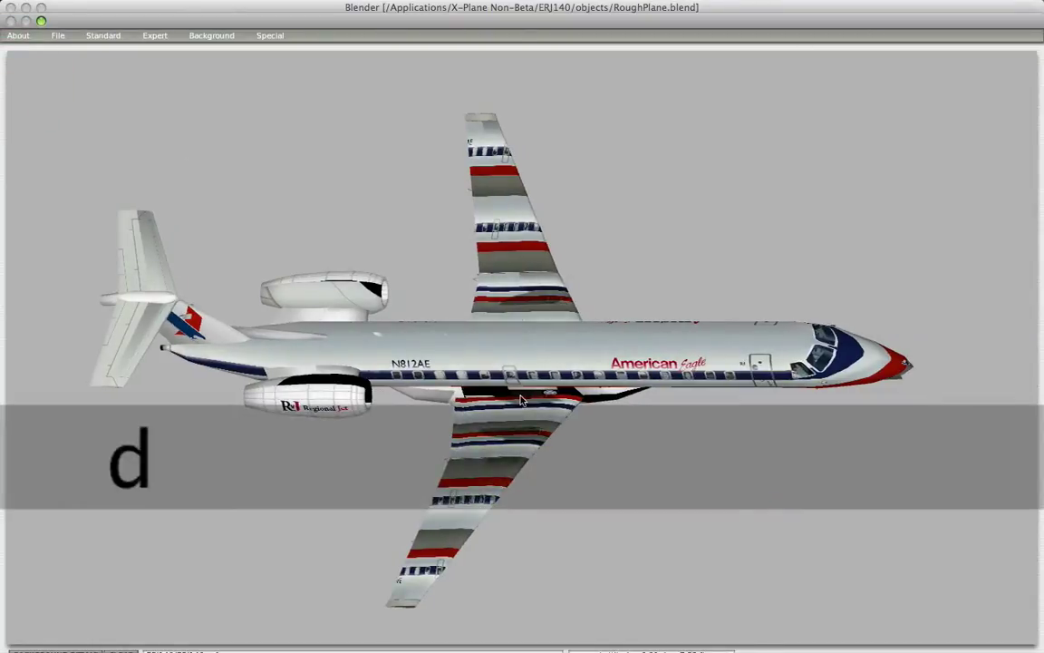
pyautogui.press('w')
pyautogui.press('d')
pyautogui.press('s')
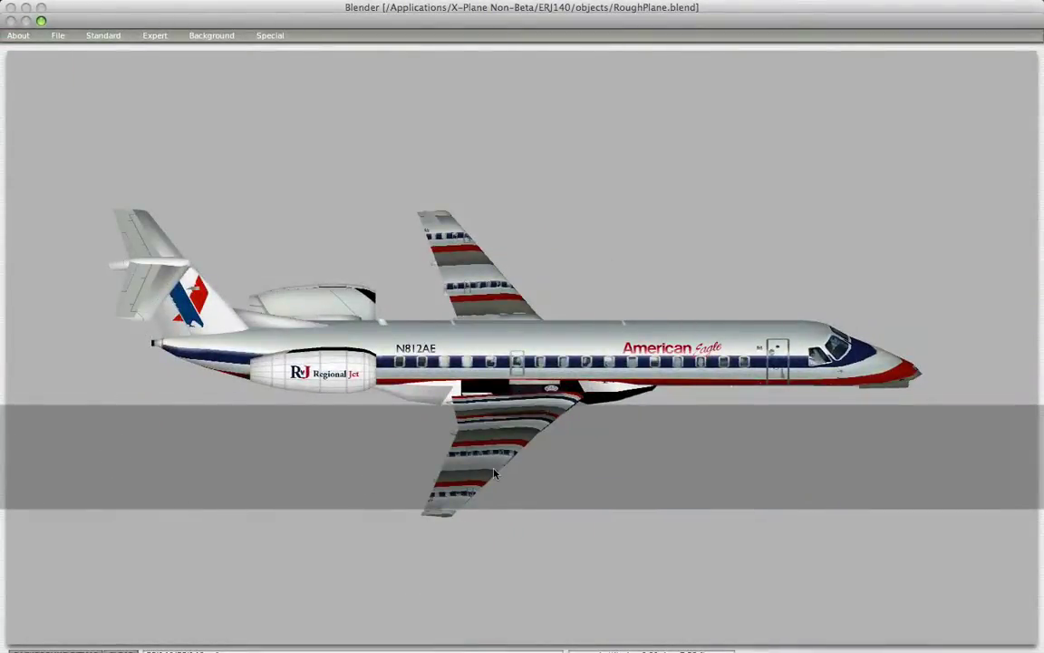
pyautogui.press('s')
pyautogui.press('s')
pyautogui.press('a')
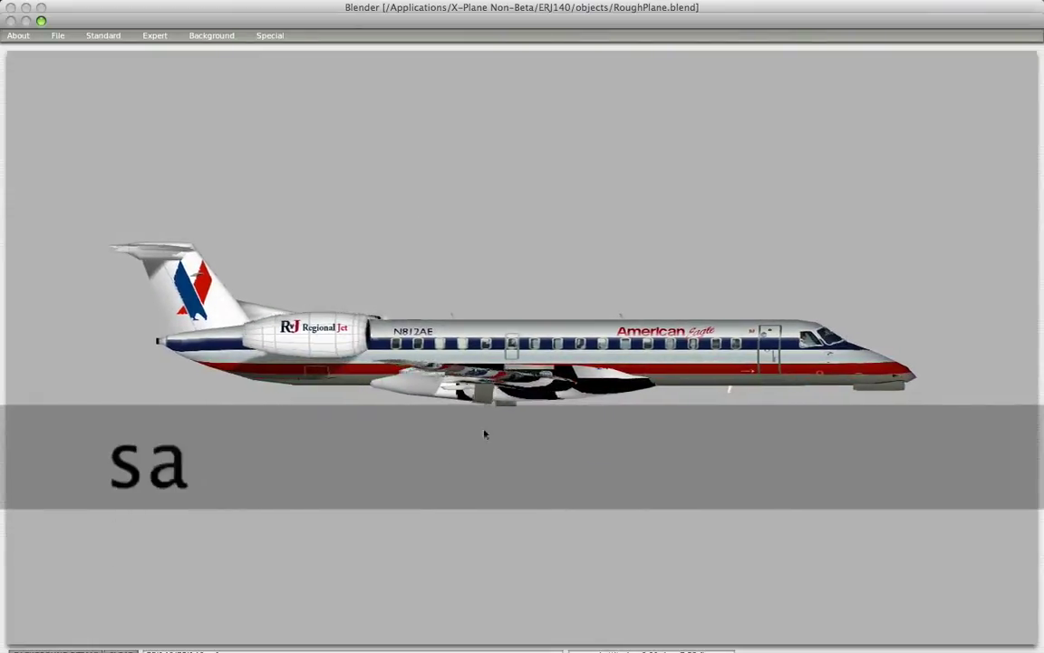
pyautogui.press('a')
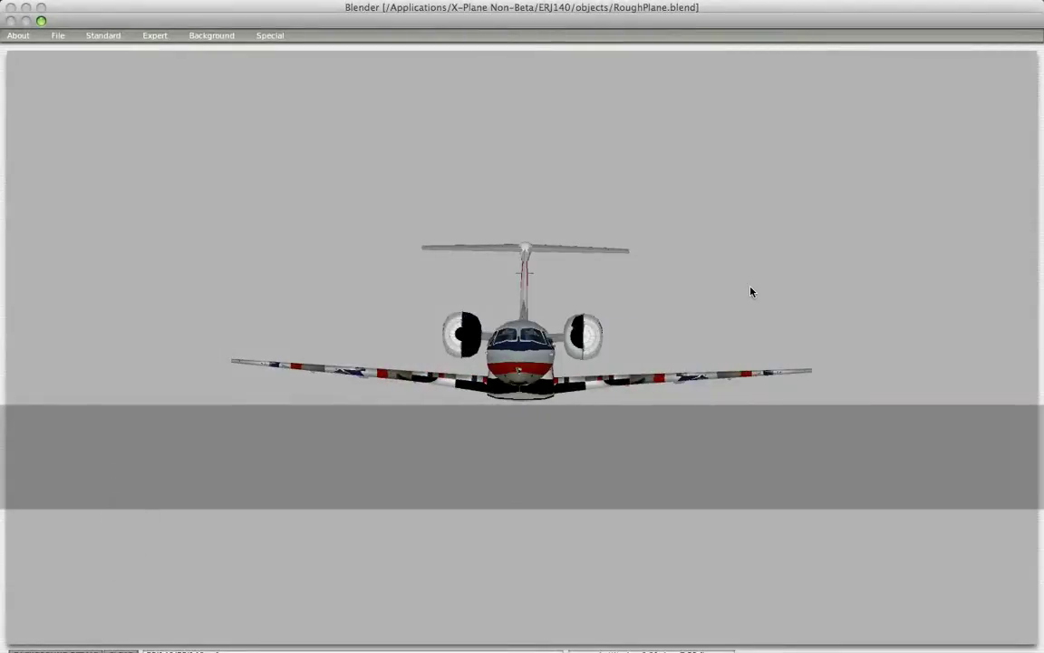
pyautogui.press('d')
pyautogui.press('w')
pyautogui.press('d')
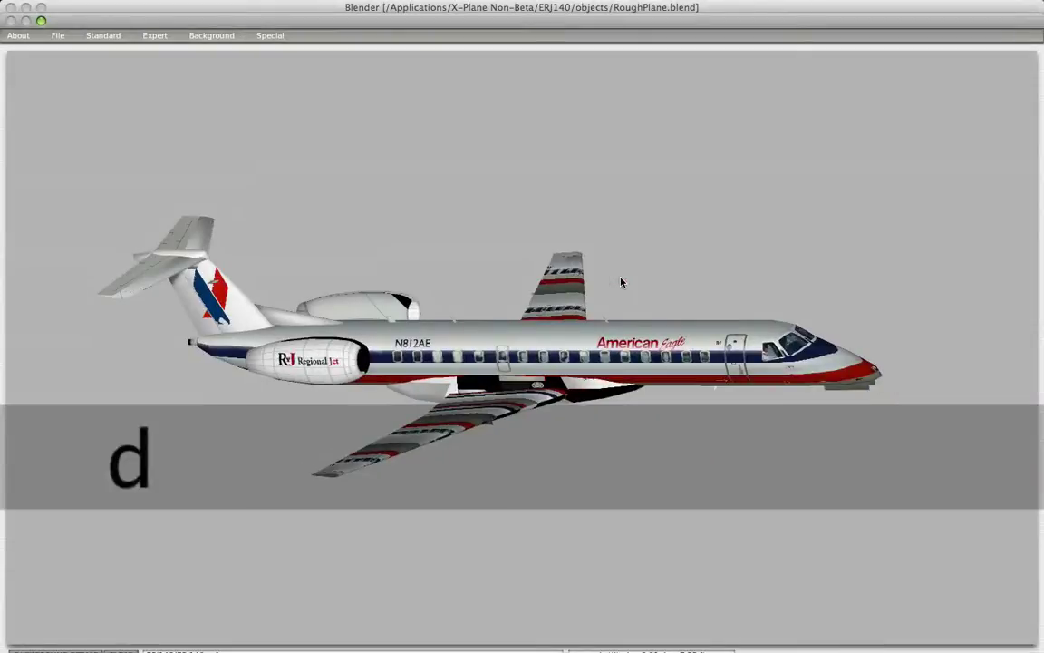
pyautogui.press('d')
pyautogui.press('s')
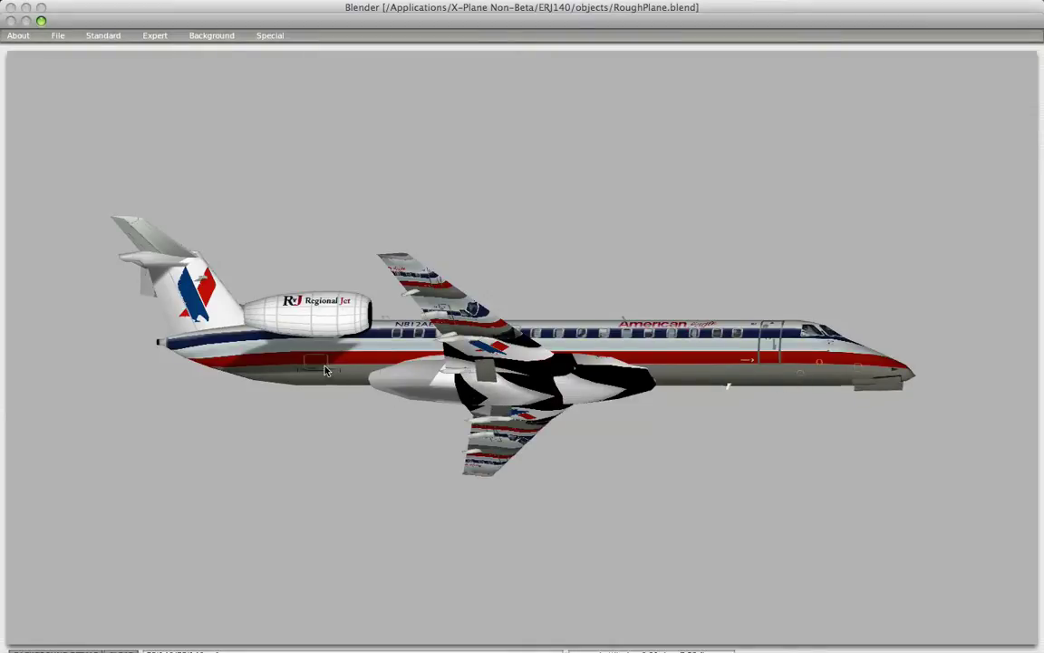
pyautogui.press('a')
pyautogui.press('a')
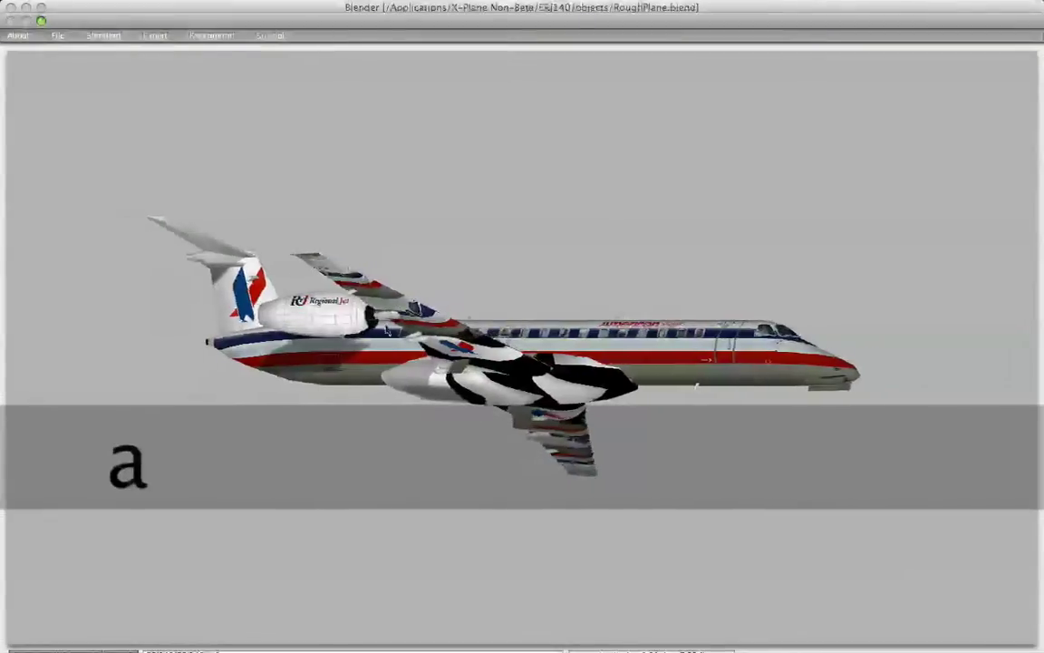
pyautogui.press('d')
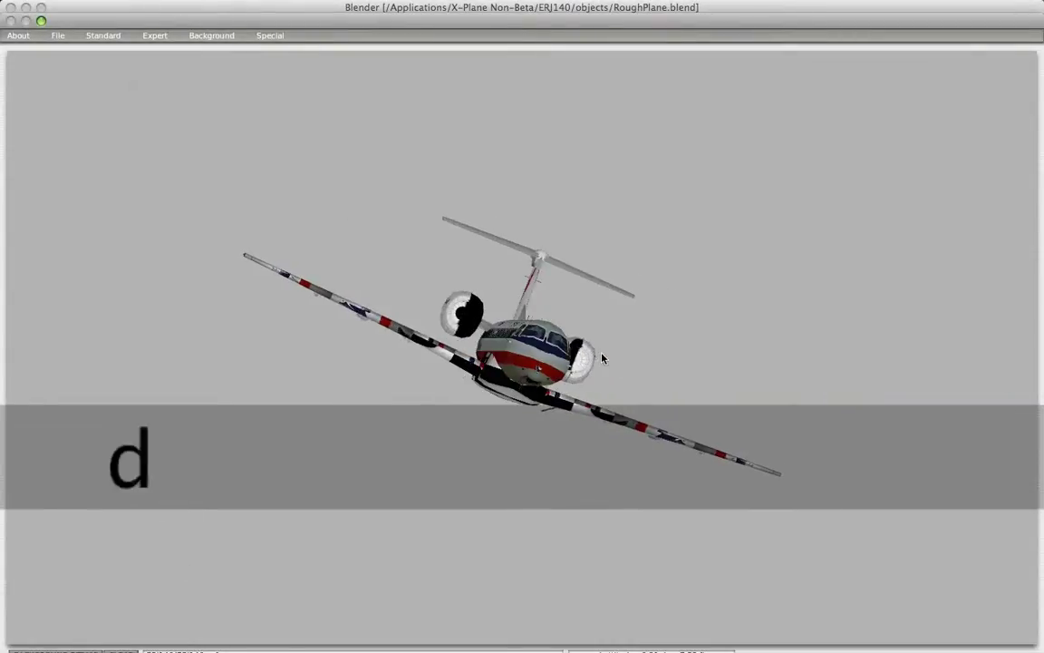
pyautogui.press('a')
pyautogui.press('d')
pyautogui.press('w')
pyautogui.press('w')
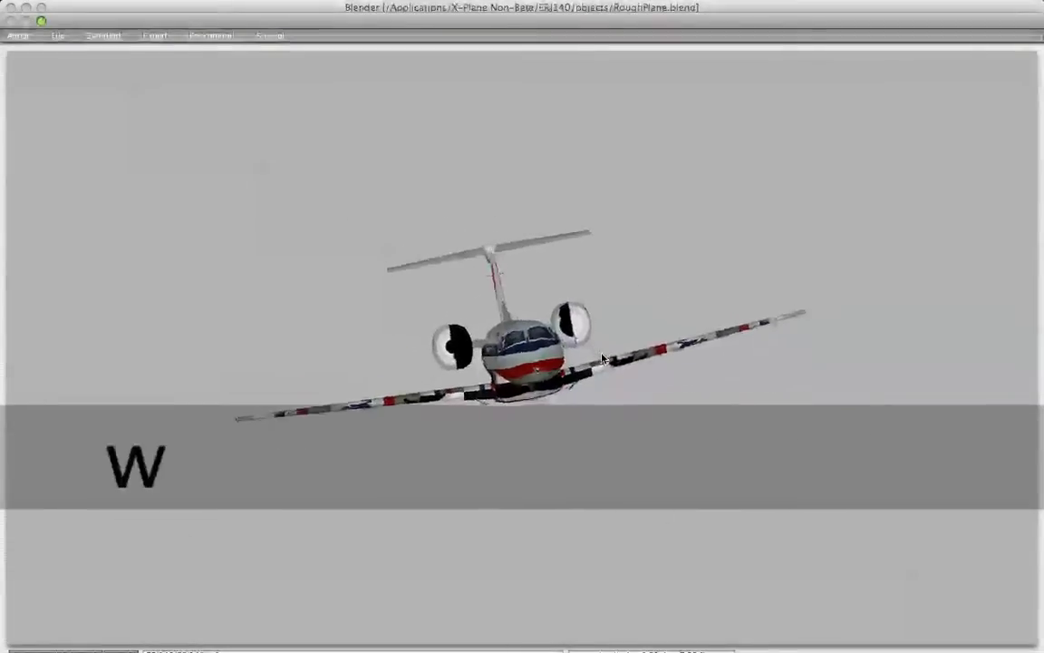
pyautogui.press('d')
pyautogui.press('d')
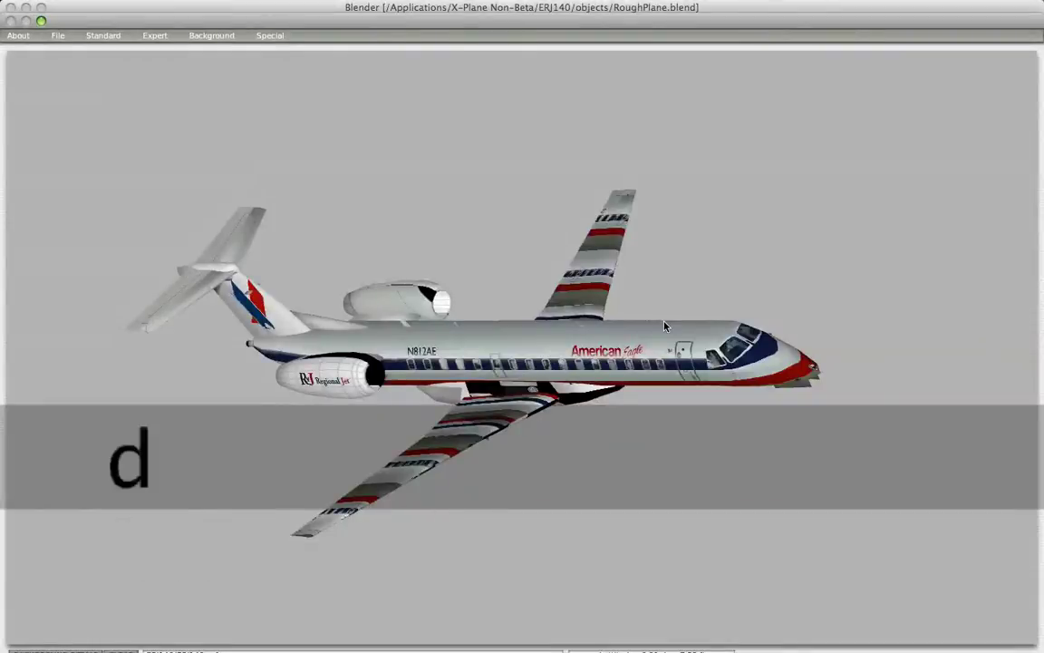
pyautogui.press('d')
pyautogui.press('a')
pyautogui.press('d')
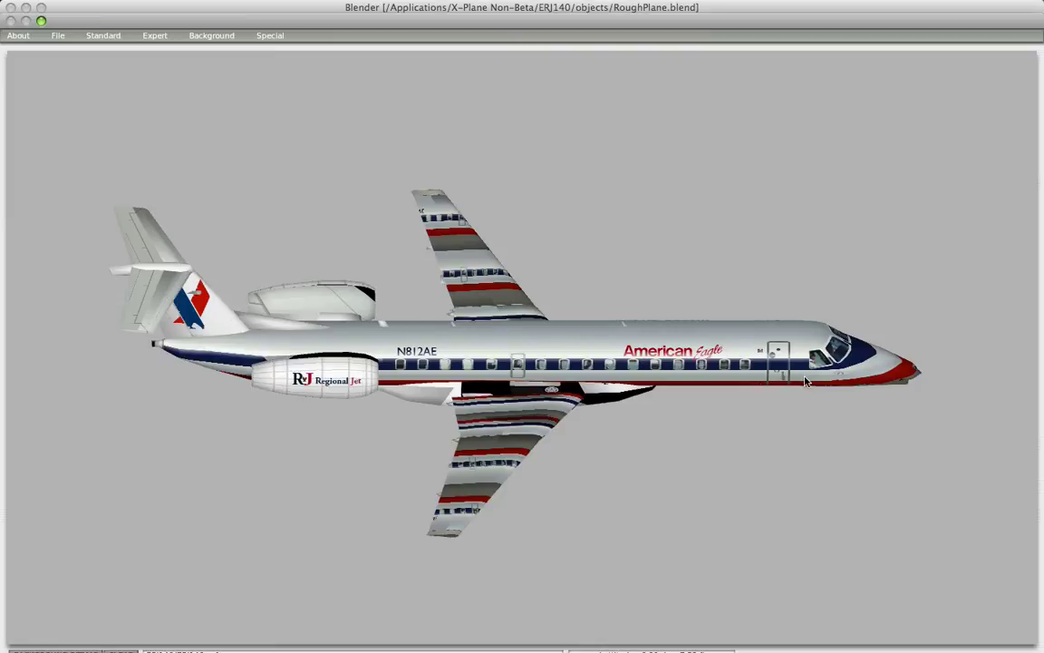
pyautogui.press('w')
pyautogui.press('w')
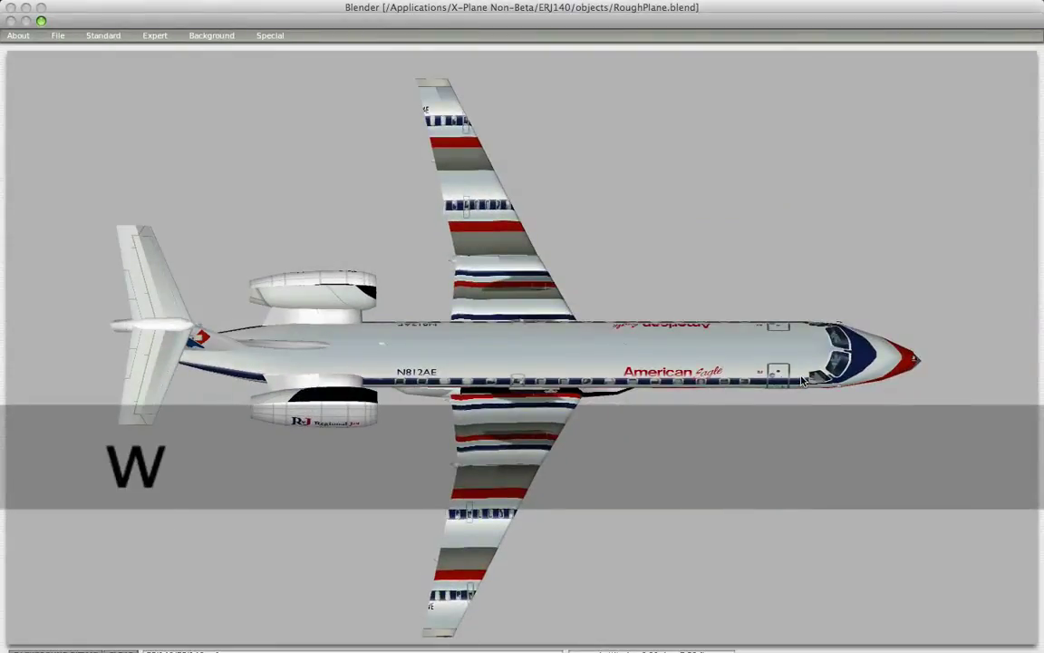
pyautogui.press('s')
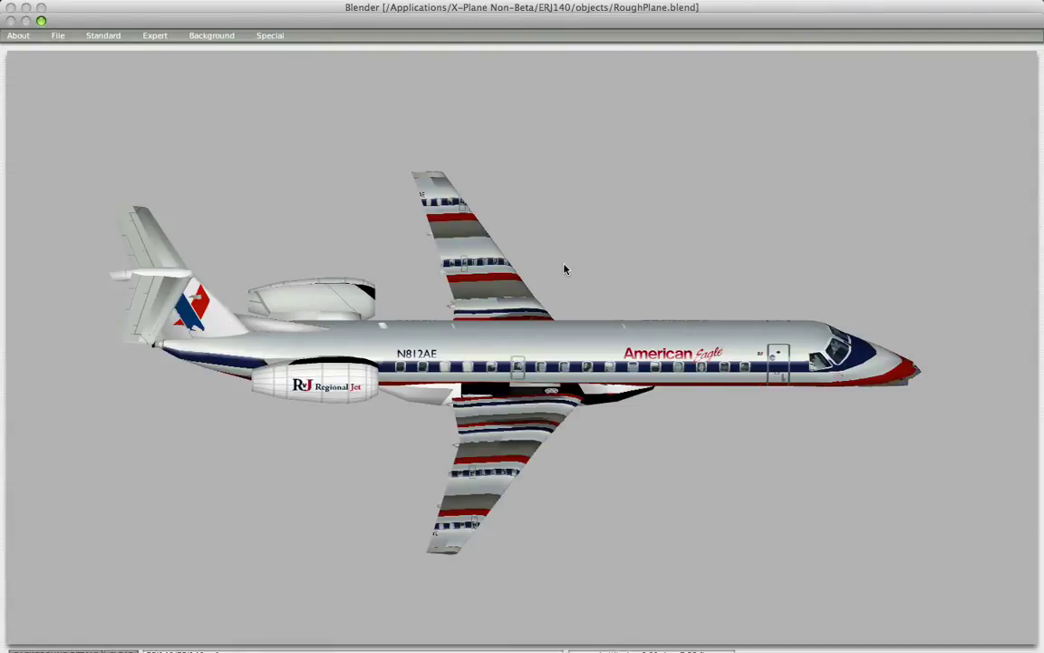
pyautogui.press('s')
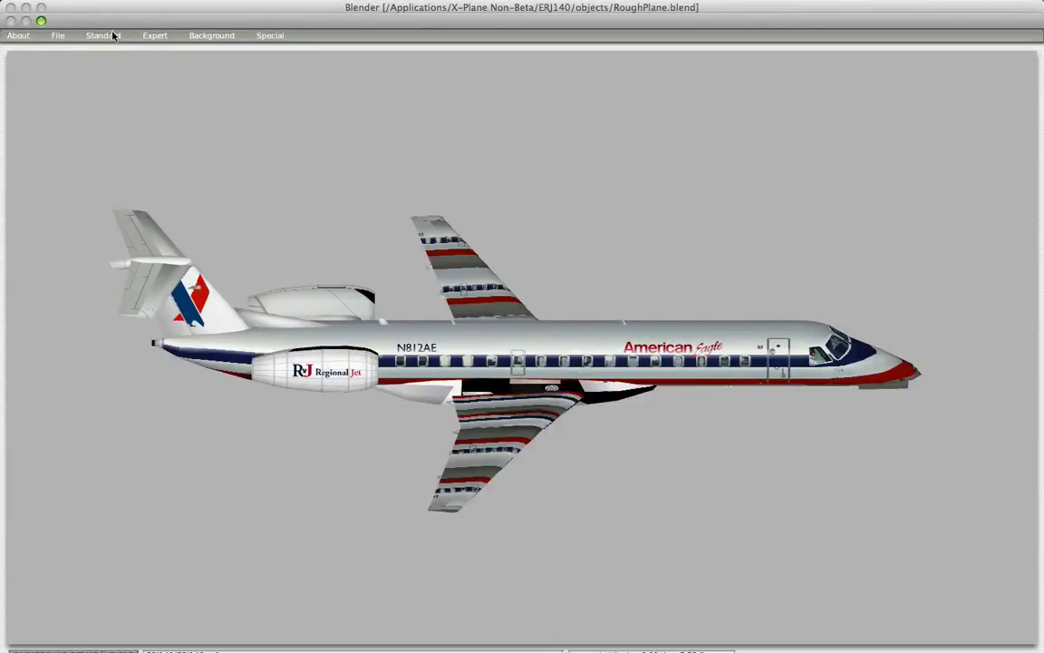
# Reopen Expert > Invisible Parts and orbit the wireframe airliner through side, oblique and front views
pyautogui.click(148, 28)
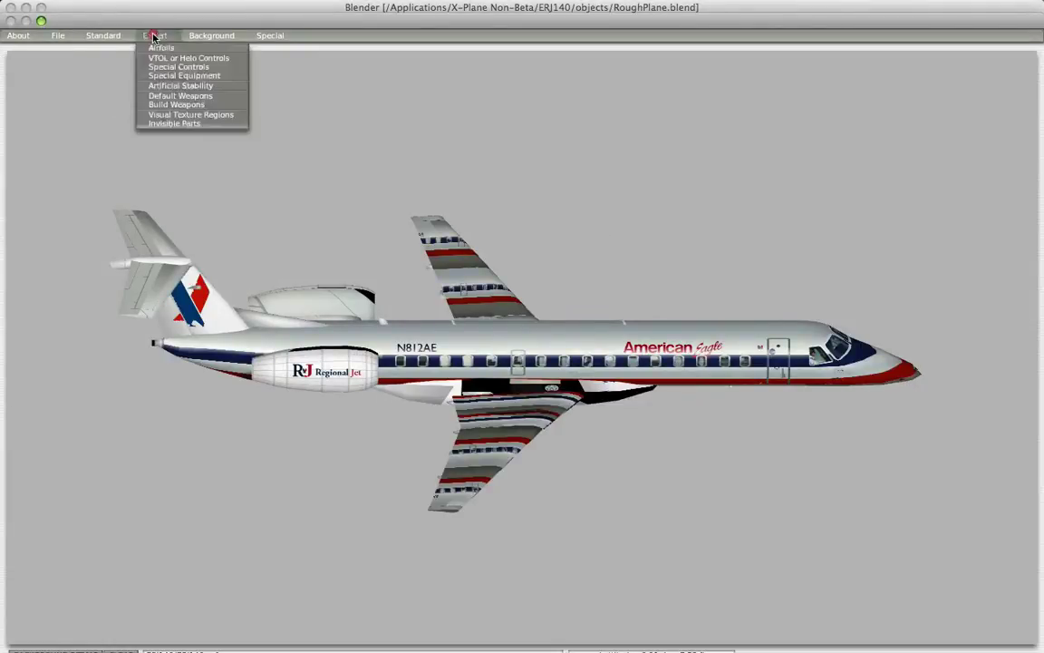
pyautogui.click(184, 124)
pyautogui.press('w')
pyautogui.press('s')
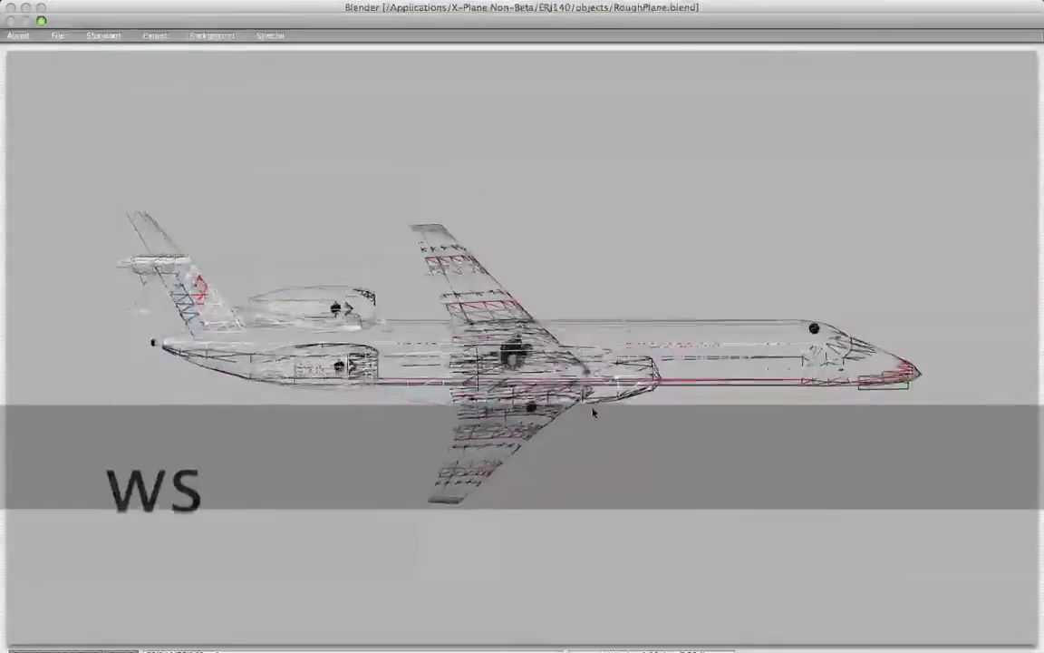
pyautogui.press('a')
pyautogui.press('w')
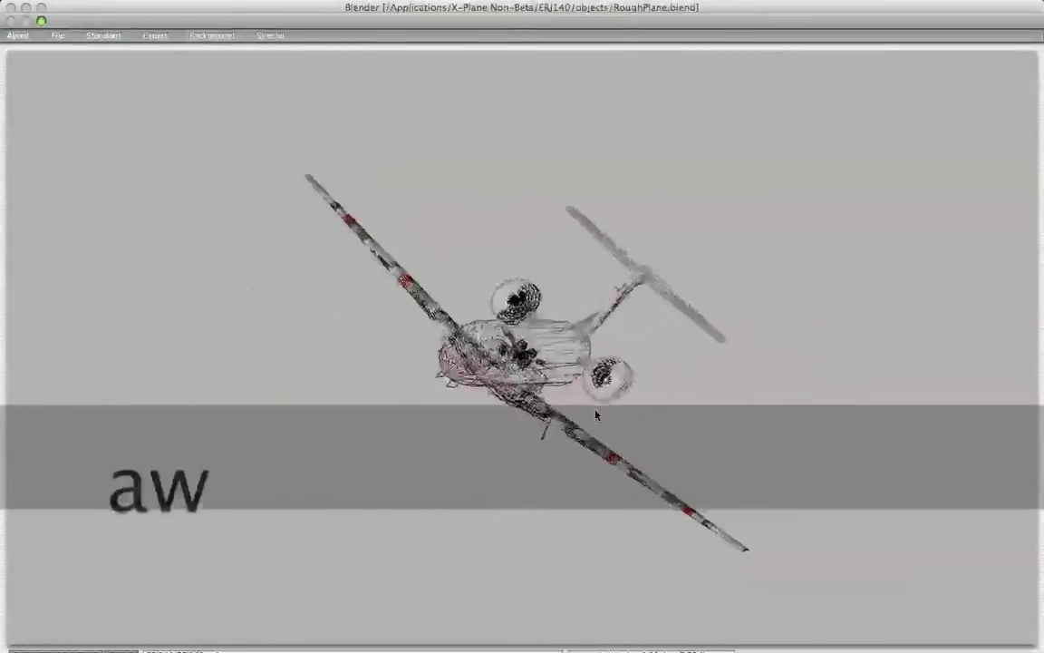
pyautogui.press('w')
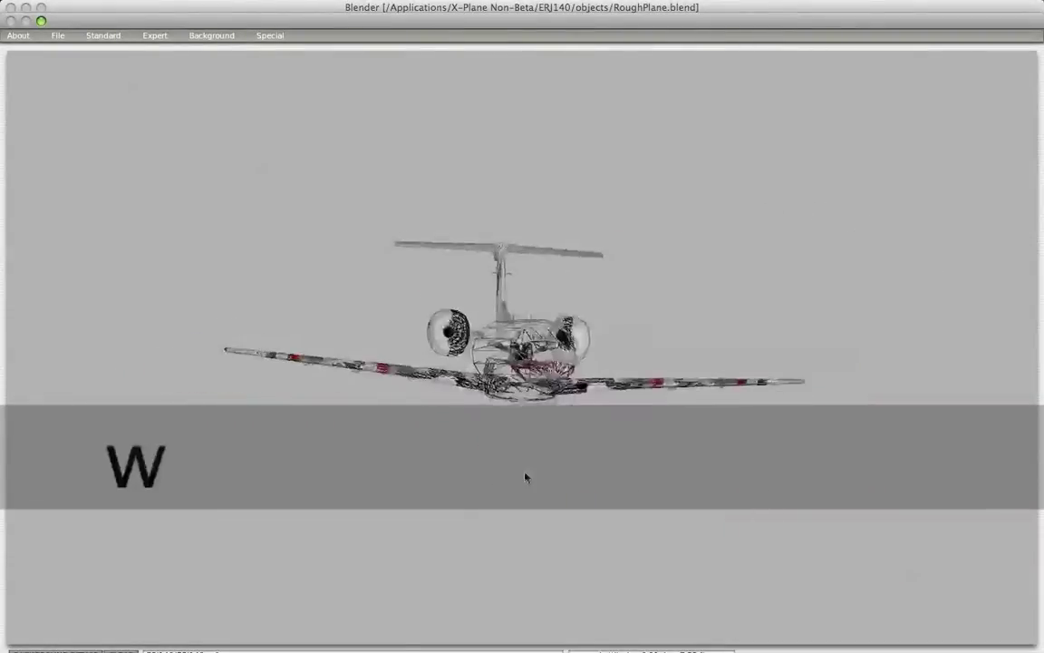
pyautogui.press('a')
pyautogui.press('s')
pyautogui.press('d')
pyautogui.press('d')
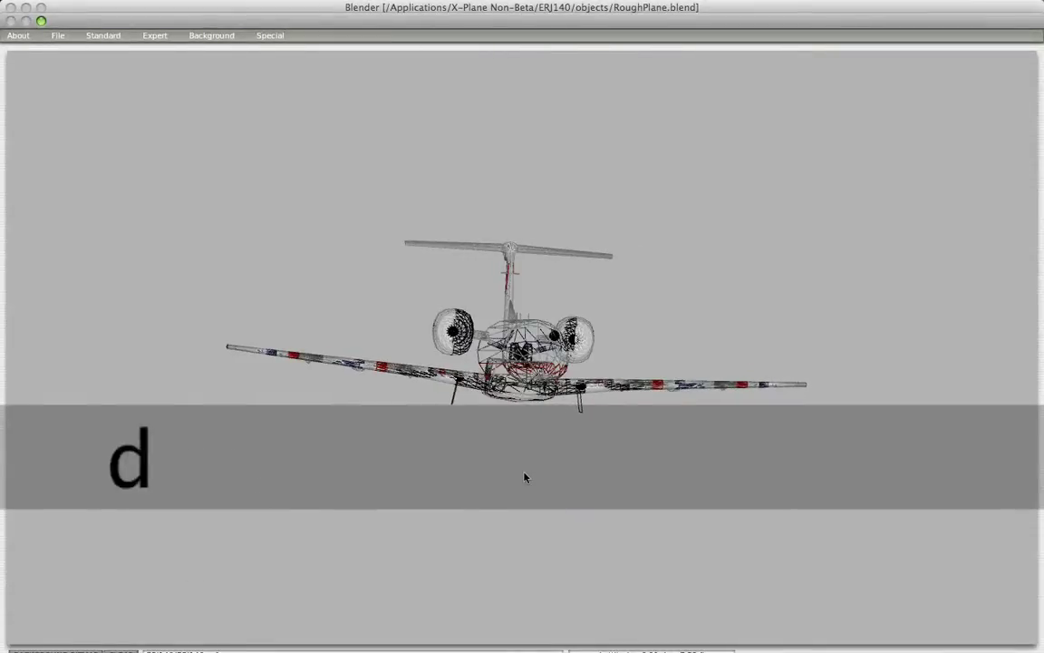